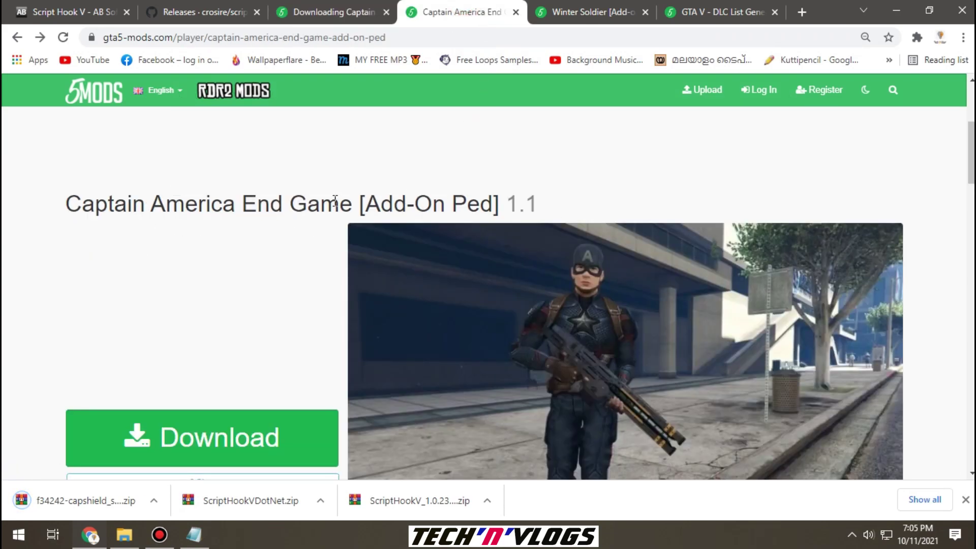
Download the Captain America End Game [Add-On Ped] mod from its mod page
mouse_move(365, 207)
left_mouse_down()
mouse_move(479, 209)
mouse_move(374, 219)
left_mouse_up()
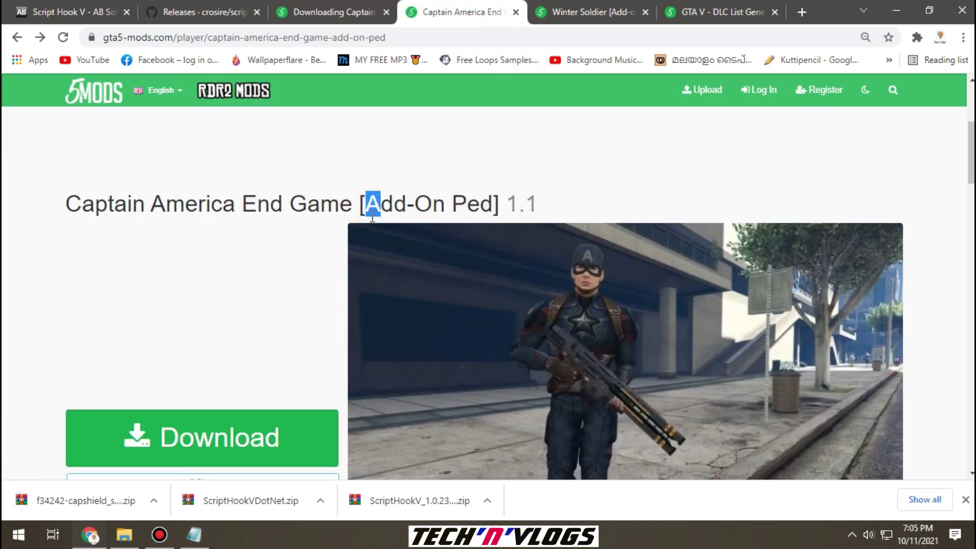
left_click(262, 446)
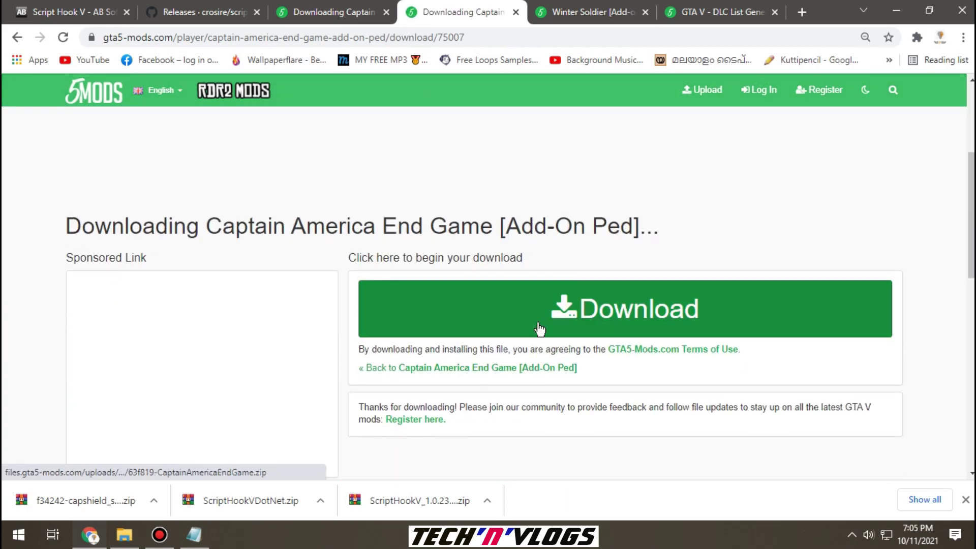
left_click(566, 329)
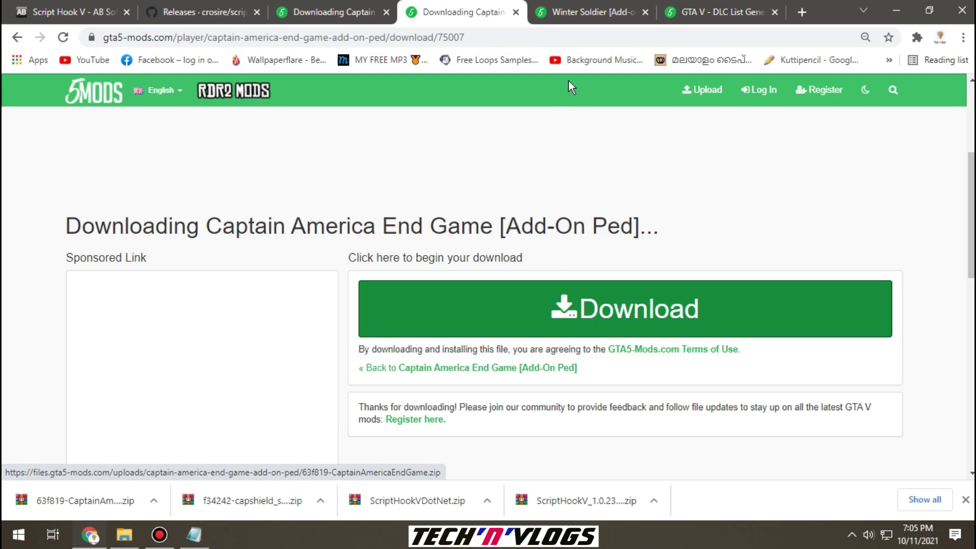
Download the Winter Soldier [Add-on Ped] mod from its already open mod page
left_click(596, 7)
left_click_drag(60, 217, 76, 259)
left_click(76, 259)
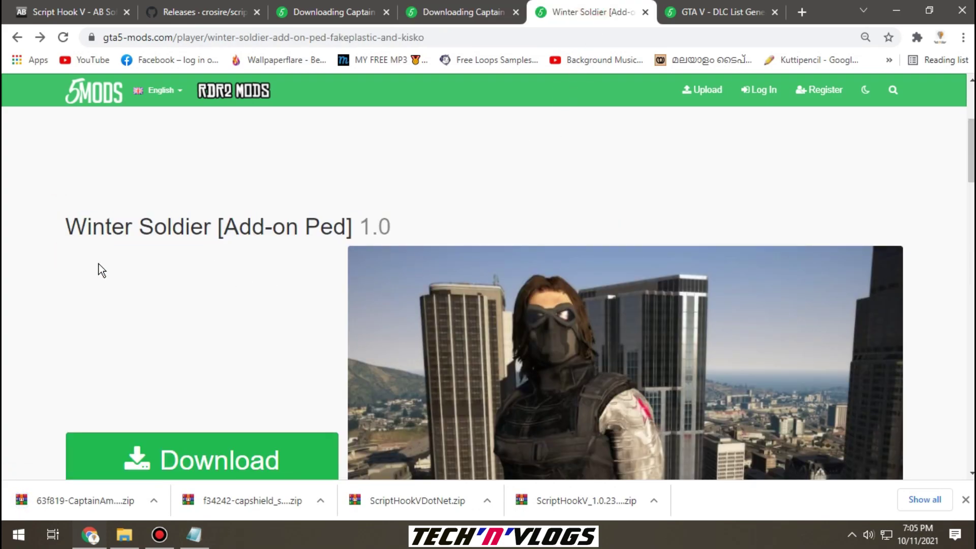
scroll(117, 269, "down", 3)
left_click(190, 313)
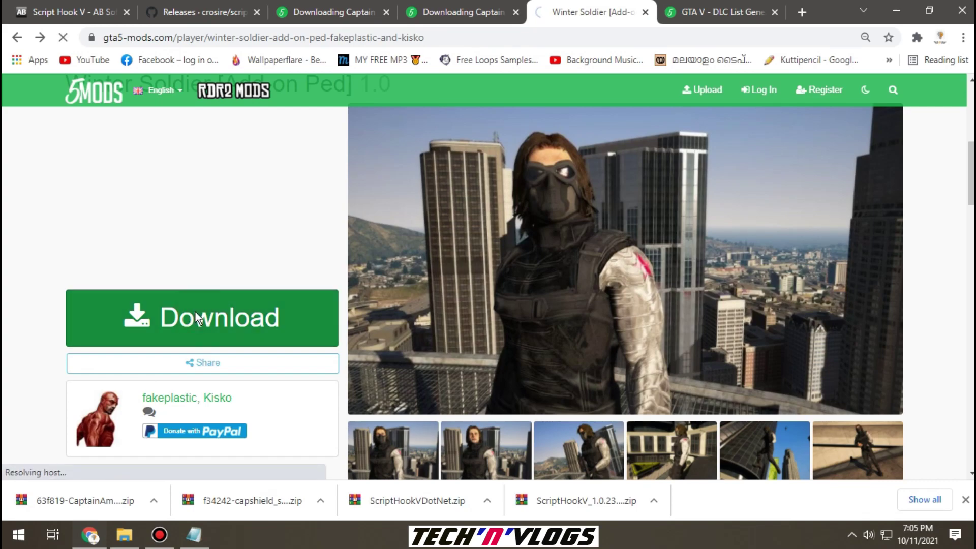
scroll(488, 322, "down", 4)
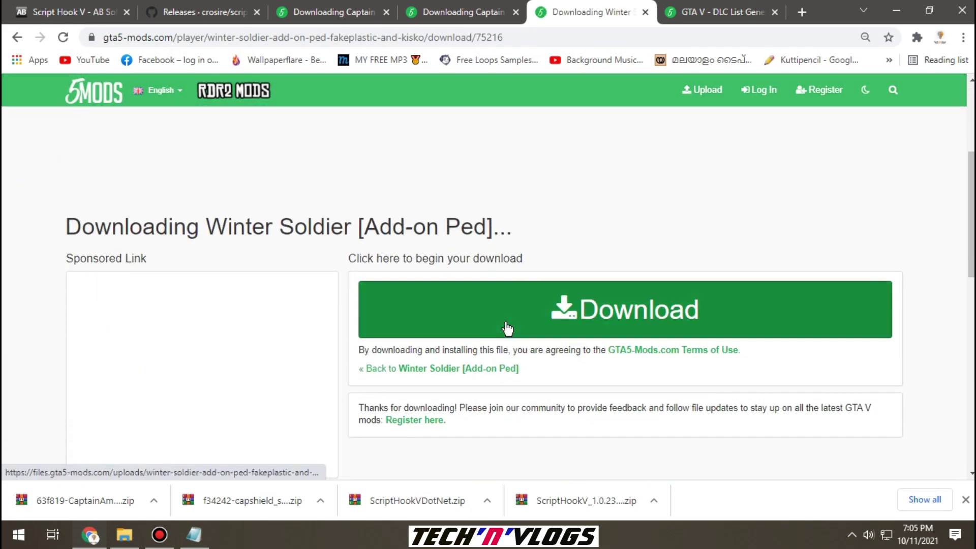
left_click(600, 316)
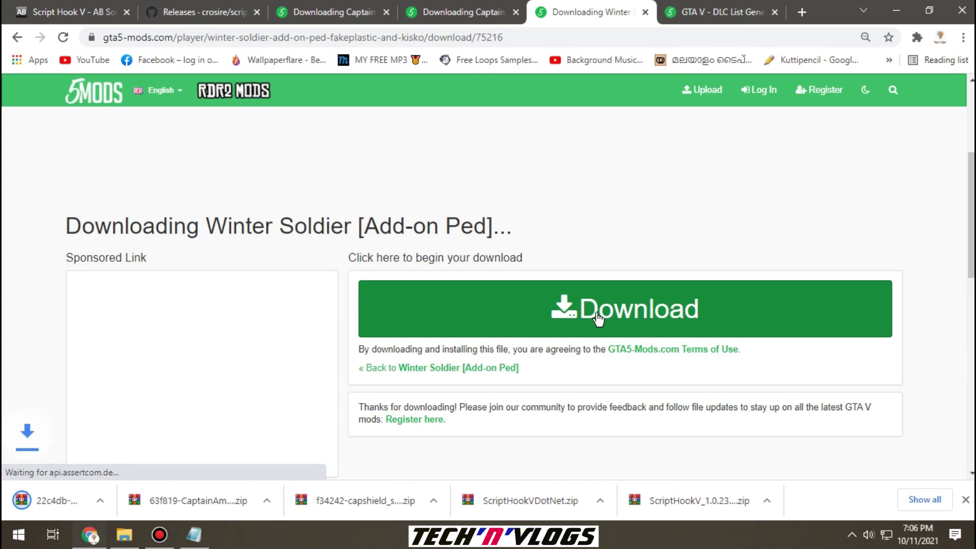
Download the GTA V - DLC List Generator tool from its already open page
left_click(716, 9)
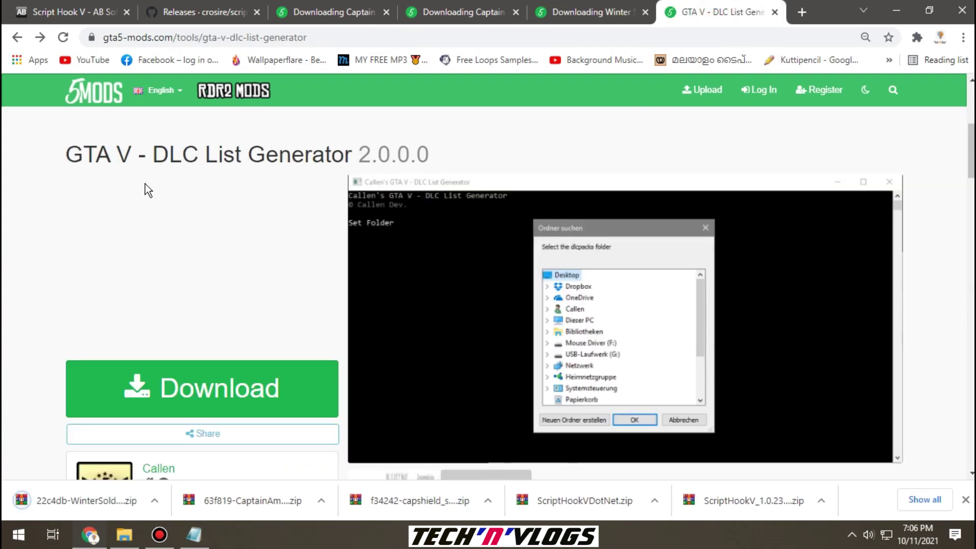
mouse_move(155, 154)
left_mouse_down()
mouse_move(334, 155)
mouse_move(169, 163)
left_mouse_up()
left_click(186, 390)
scroll(191, 380, "down", 4)
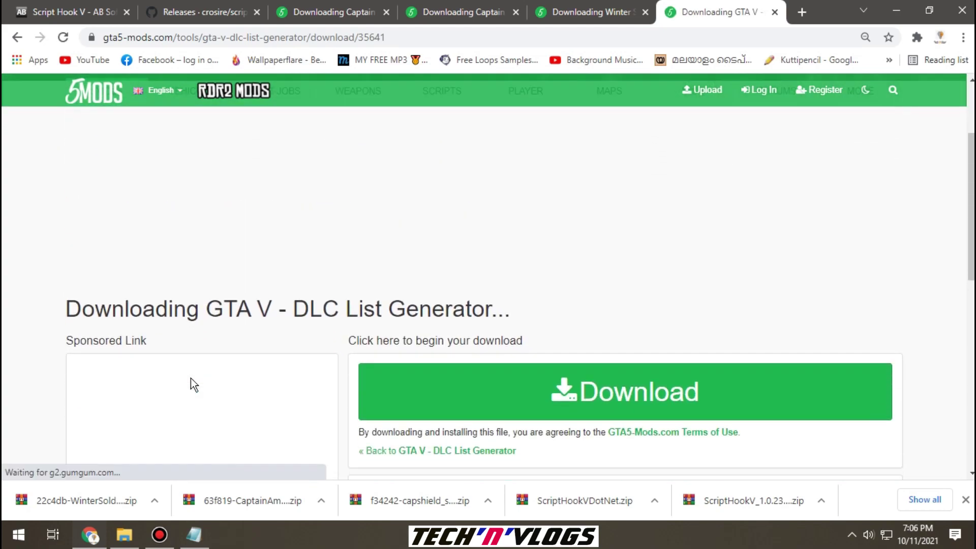
left_click(633, 311)
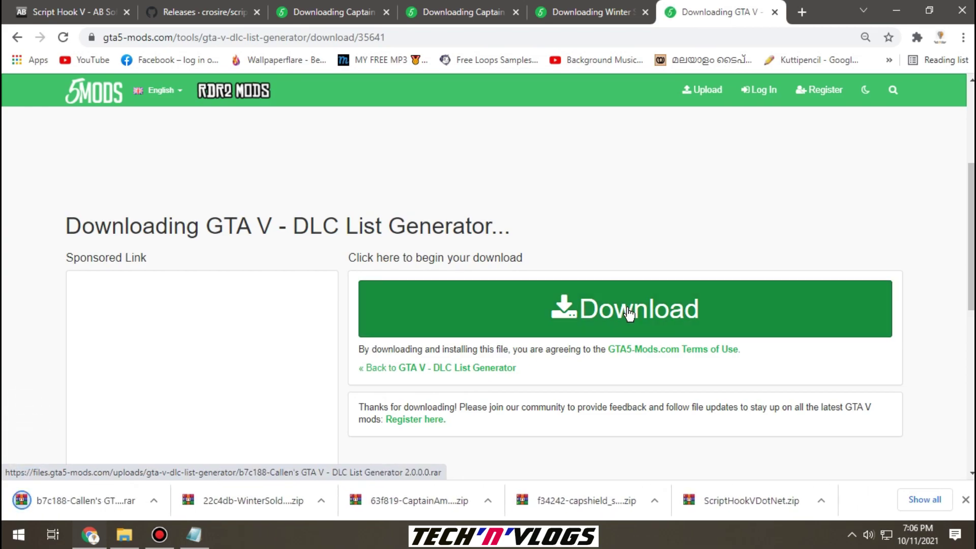
Show the downloaded ScriptHookVDotNet archive in its folder, minimise the browser and move the folder window aside to uncover the desktop
left_click(821, 501)
left_click(840, 453)
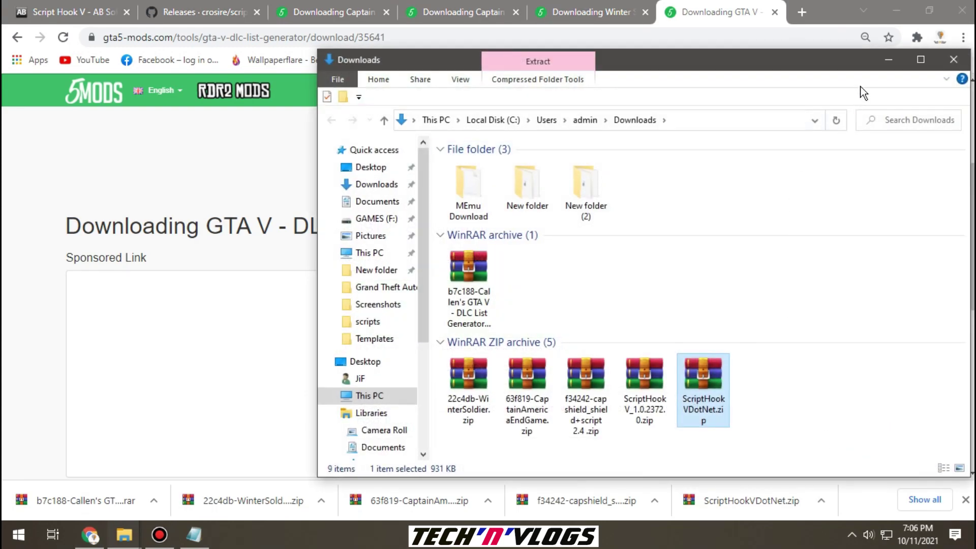
left_click(894, 12)
left_click_drag(815, 58, 489, 68)
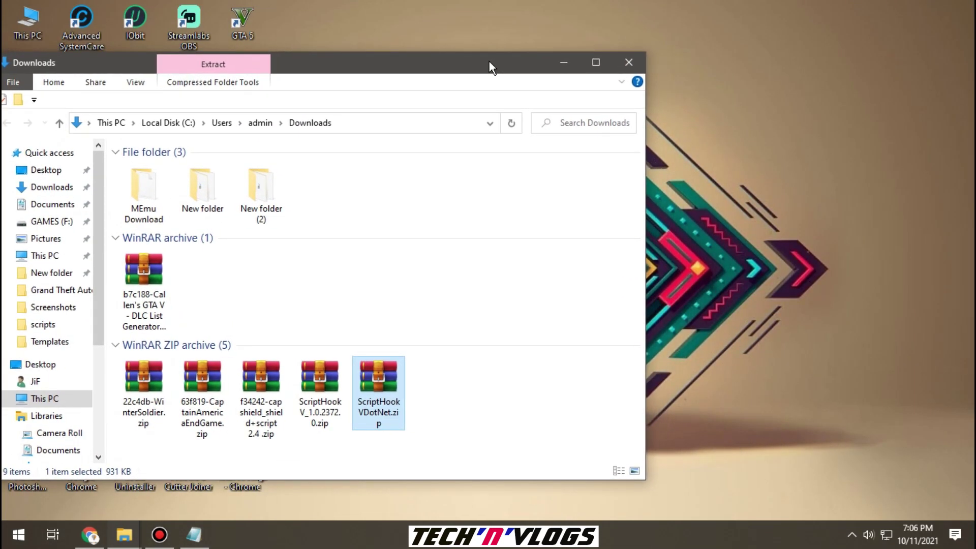
Create a desktop folder named "Captain America & Winter Soldier Mod" and move its icon to the desktop's upper corner
right_click(950, 42)
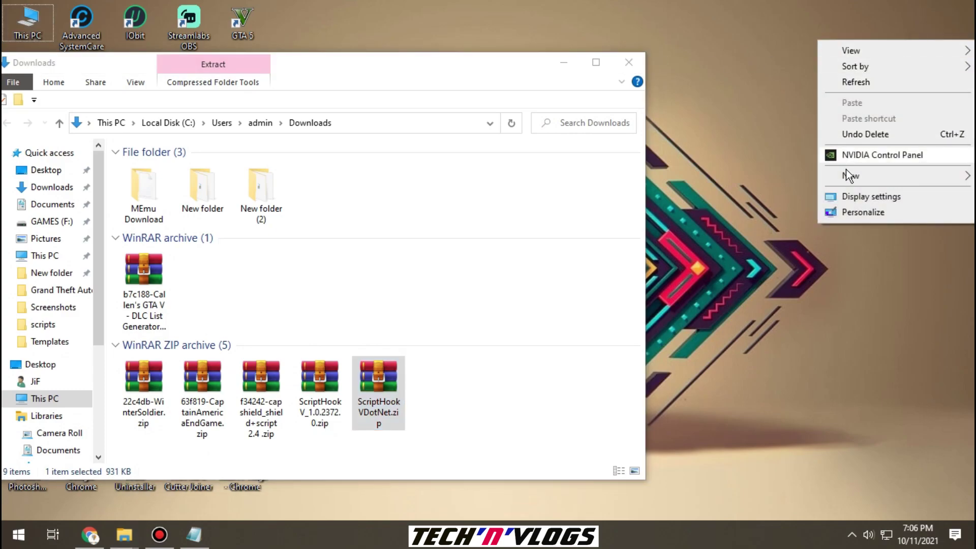
mouse_move(847, 177)
left_click(767, 177)
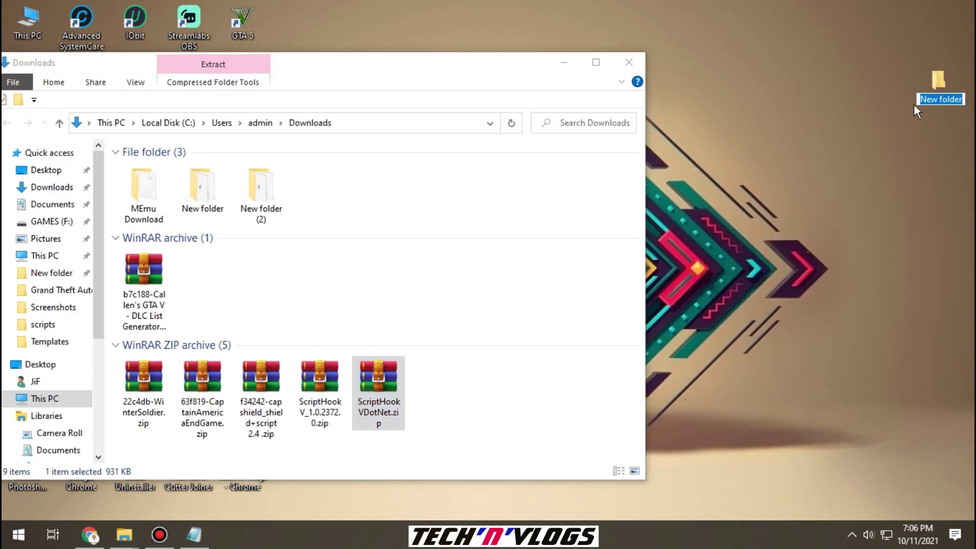
type("Captain America & Winter Soldier Mod")
key("Return")
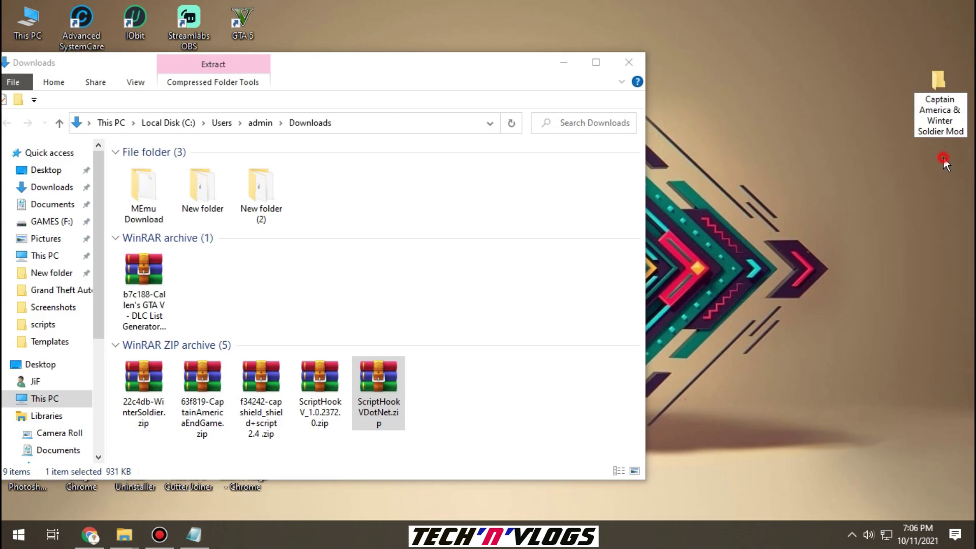
left_click_drag(939, 88, 940, 26)
left_click(895, 128)
Open the Captain America & Winter Soldier Mod folder and arrange its window beside the Downloads window
left_click_drag(417, 72, 452, 57)
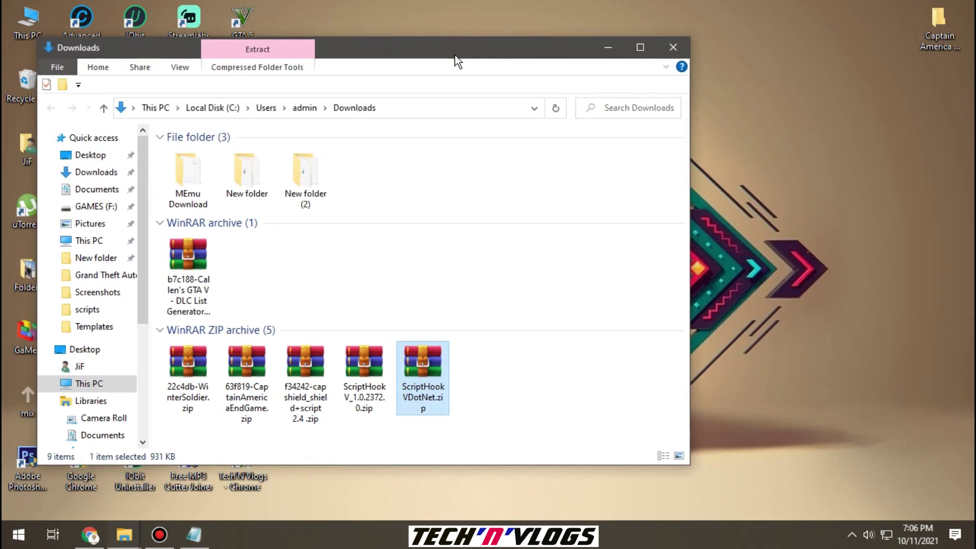
left_click(935, 24)
double_click(935, 24)
left_click_drag(380, 75, 866, 43)
left_click(453, 61)
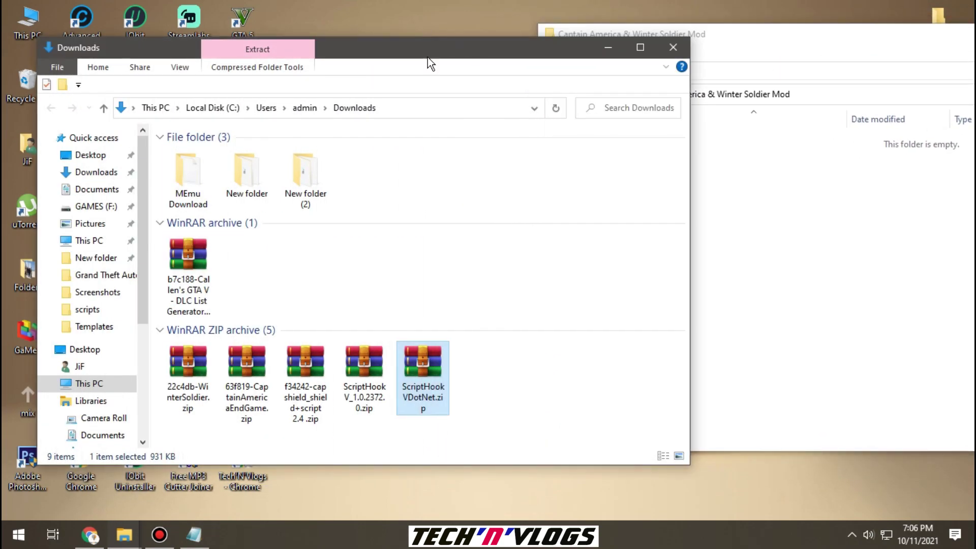
Take the name ScriptHookV from the ScriptHookV_1.0.2372.0.zip file and create a folder with that name in the mod folder
right_click(355, 370)
left_click(380, 481)
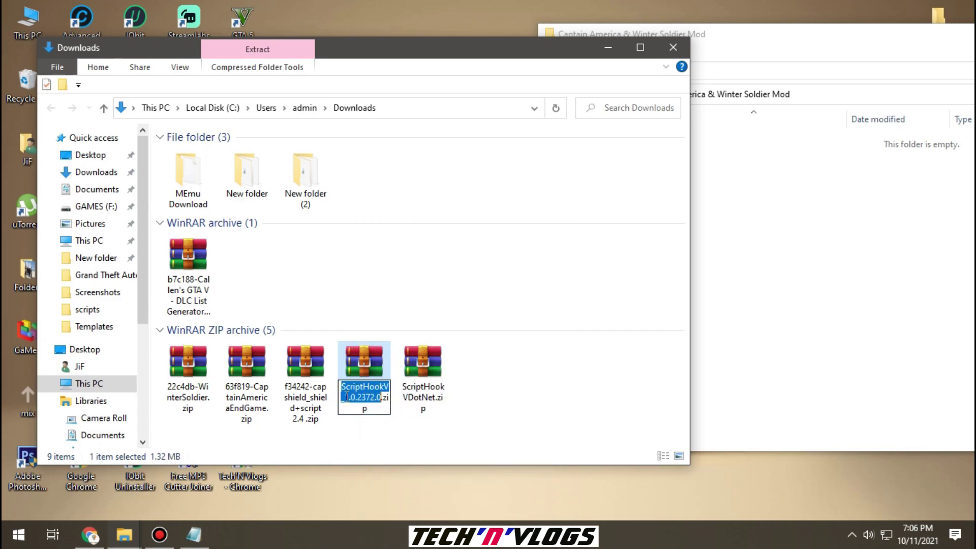
left_click_drag(340, 387, 370, 389)
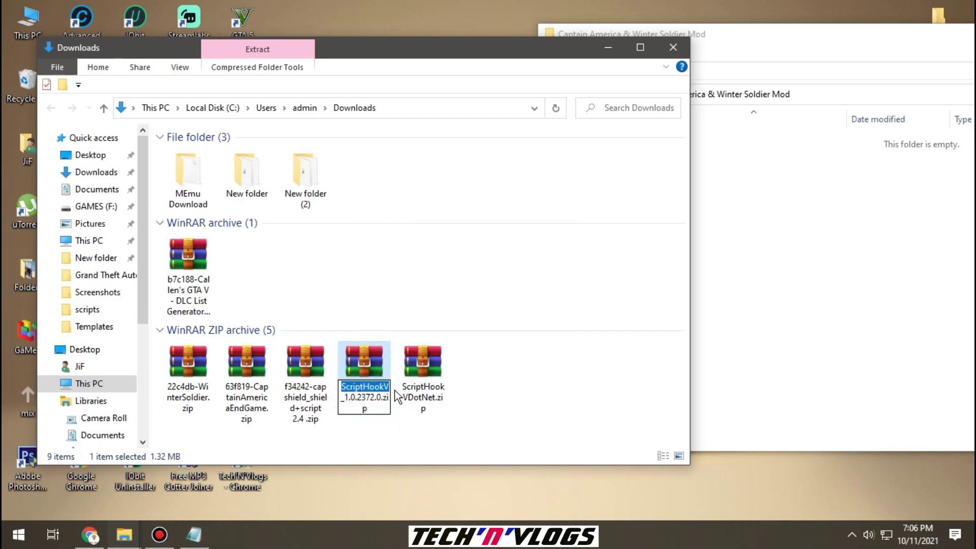
left_click(734, 191)
right_click(735, 190)
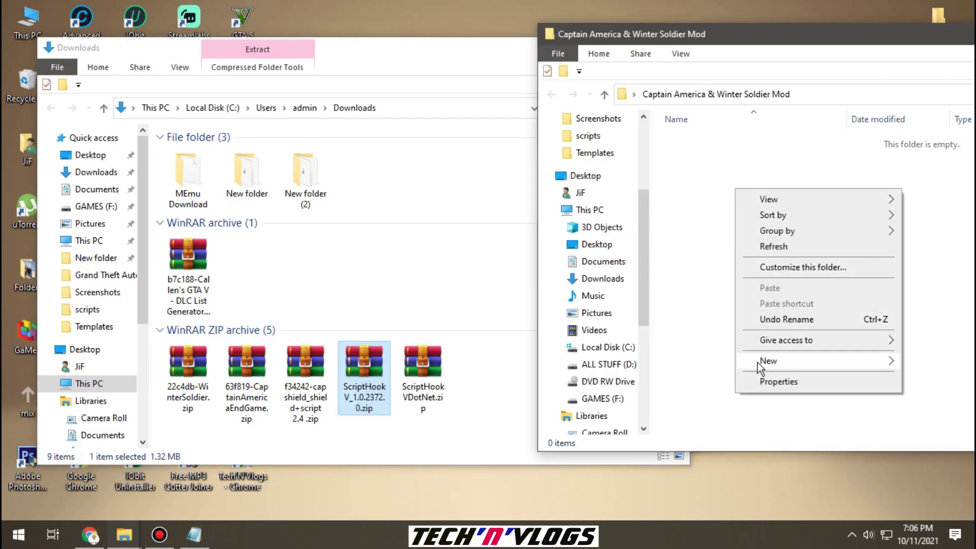
mouse_move(758, 362)
left_click(681, 362)
type("ScriptHookV")
left_click(740, 262)
Extract ScriptHookV.dll and dinput8.dll from the bin folder of ScriptHookV_1.0.2372.0.zip into the ScriptHookV folder, and close the archive
double_click(688, 141)
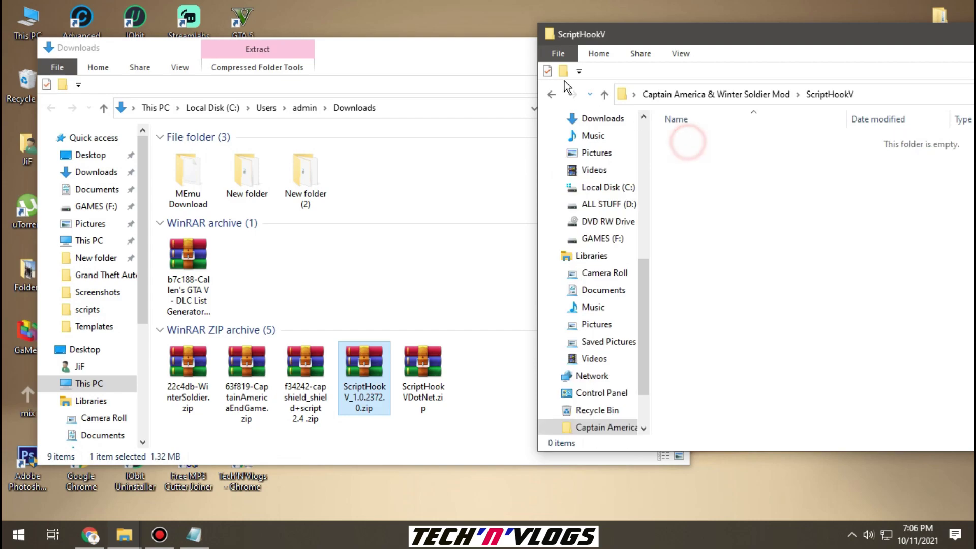
left_click(498, 53)
left_click_drag(497, 53, 432, 40)
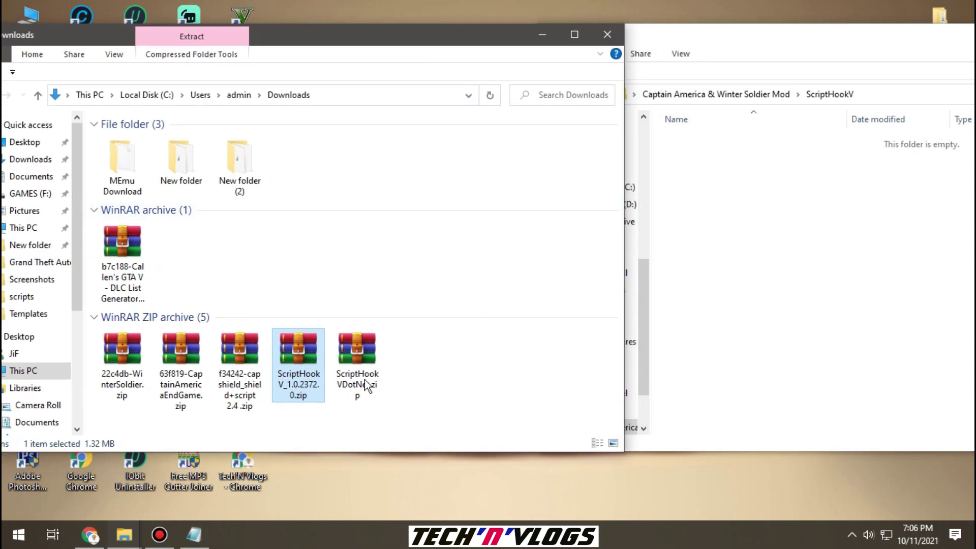
double_click(298, 366)
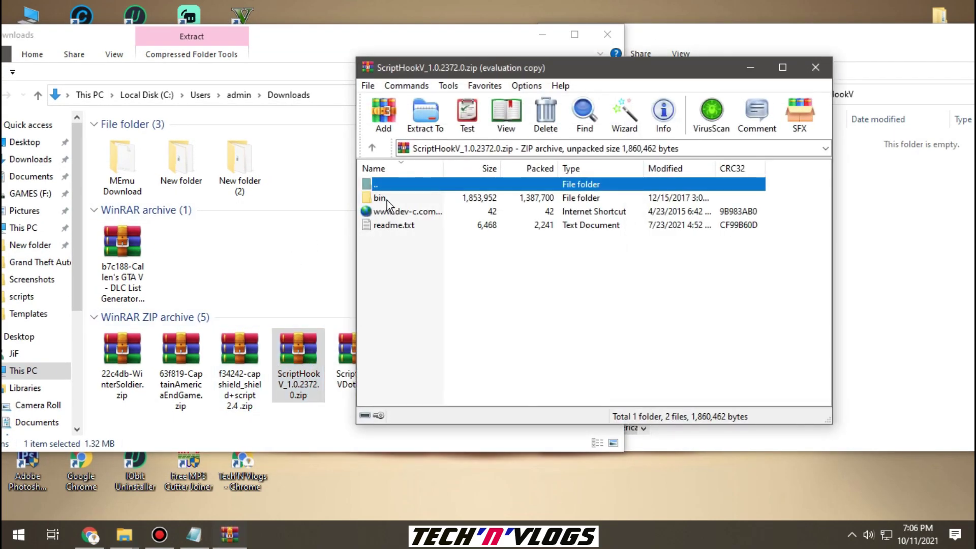
double_click(387, 200)
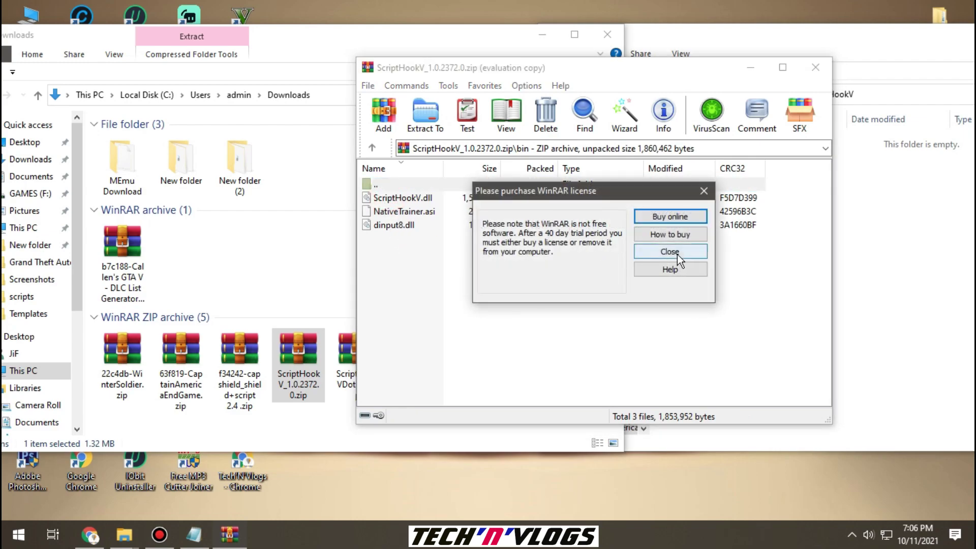
left_click(669, 251)
left_click(397, 228)
left_click(420, 198, "ctrl")
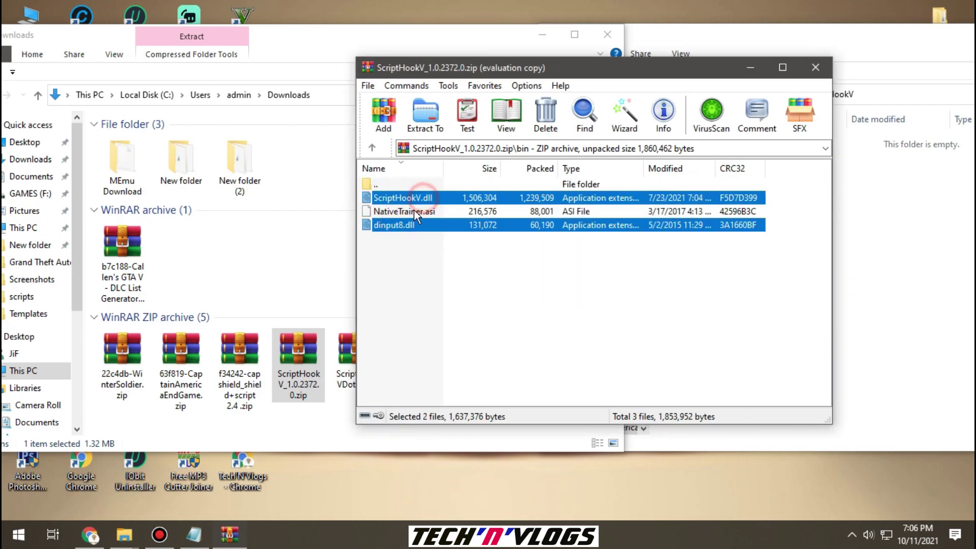
left_click_drag(891, 288, 892, 288)
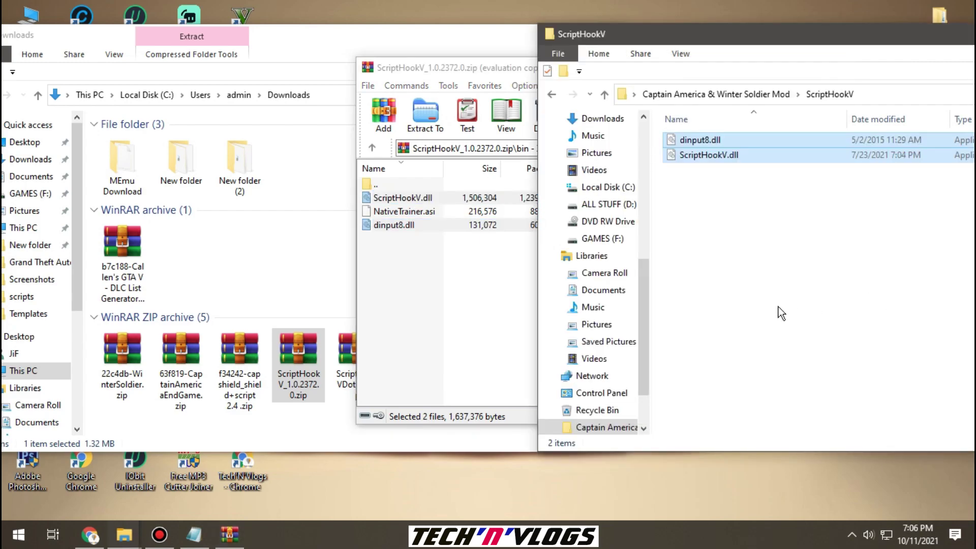
left_click(454, 71)
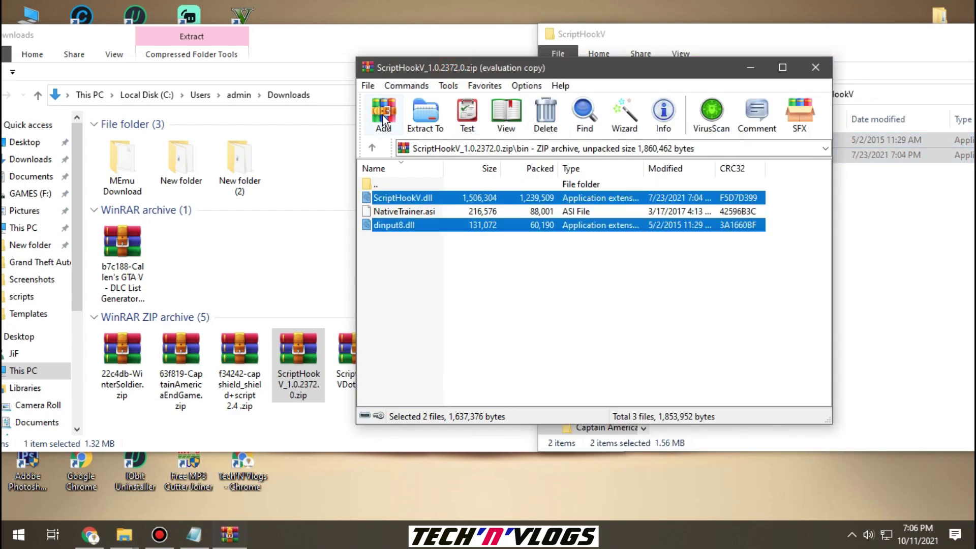
left_click(815, 67)
Return to the main mod folder and copy the name ScriptHookVDotNet from the downloaded ScriptHookVDotNet.zip file
left_click(551, 94)
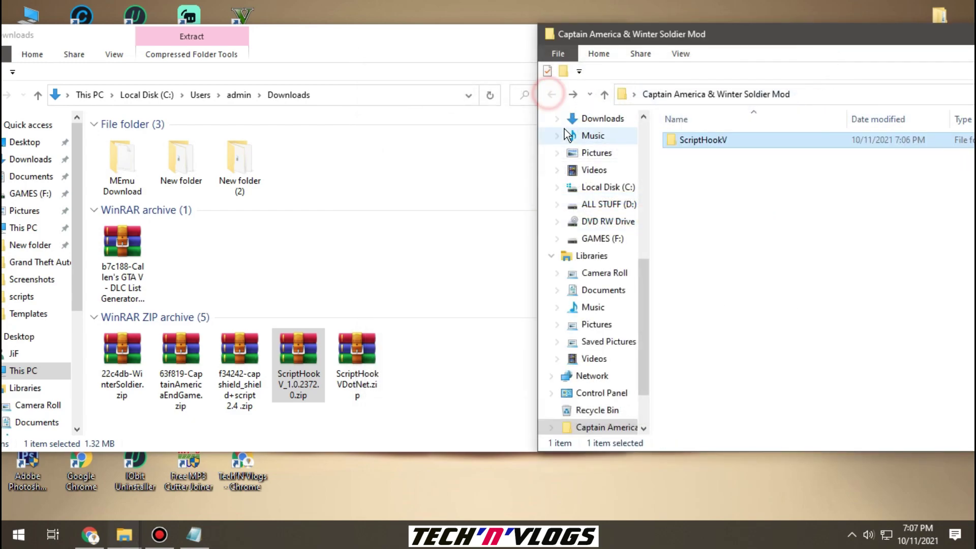
left_click(437, 41)
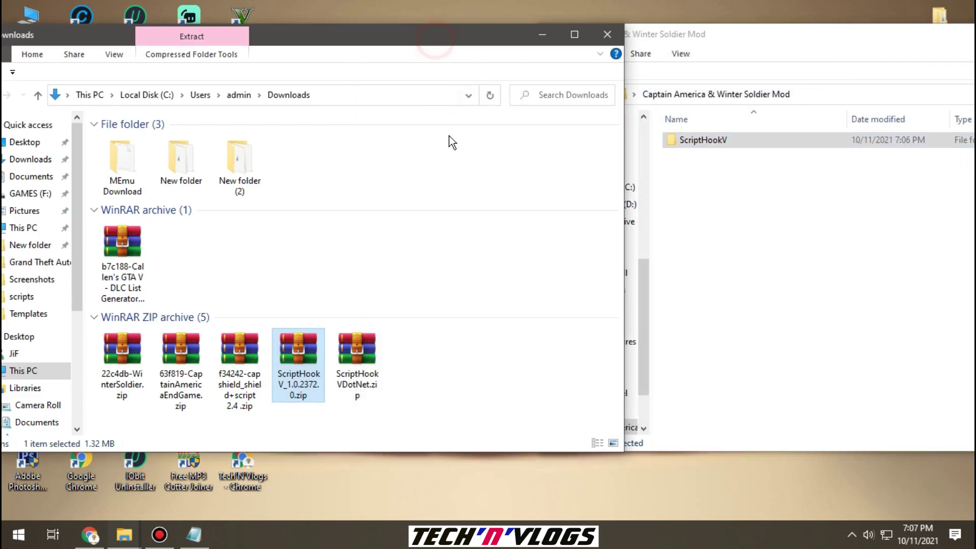
left_click(352, 366)
right_click(353, 365)
left_click(389, 488)
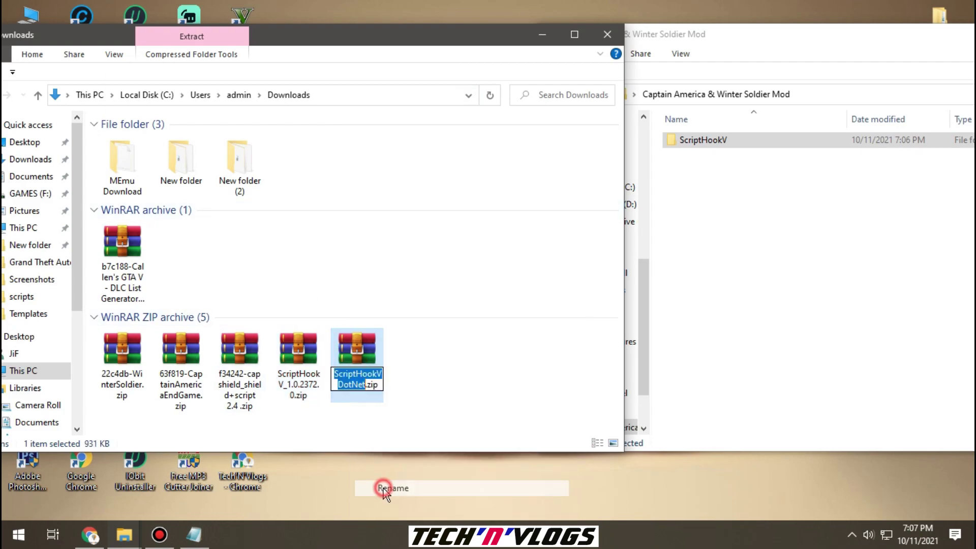
right_click(357, 379)
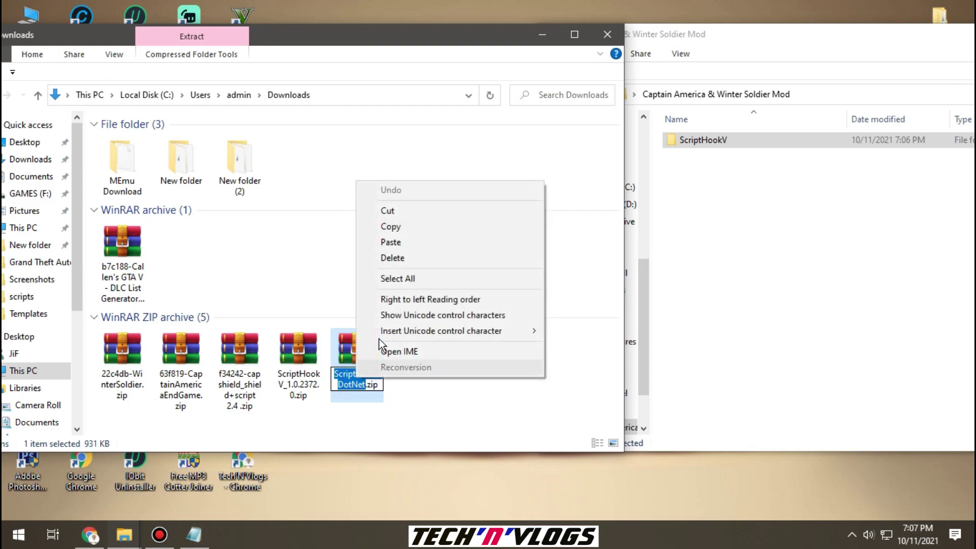
left_click(391, 226)
Create a folder in the Captain America & Winter Soldier Mod folder, naming it with the copied text ScriptHookVDotNet
left_click(756, 208)
right_click(755, 210)
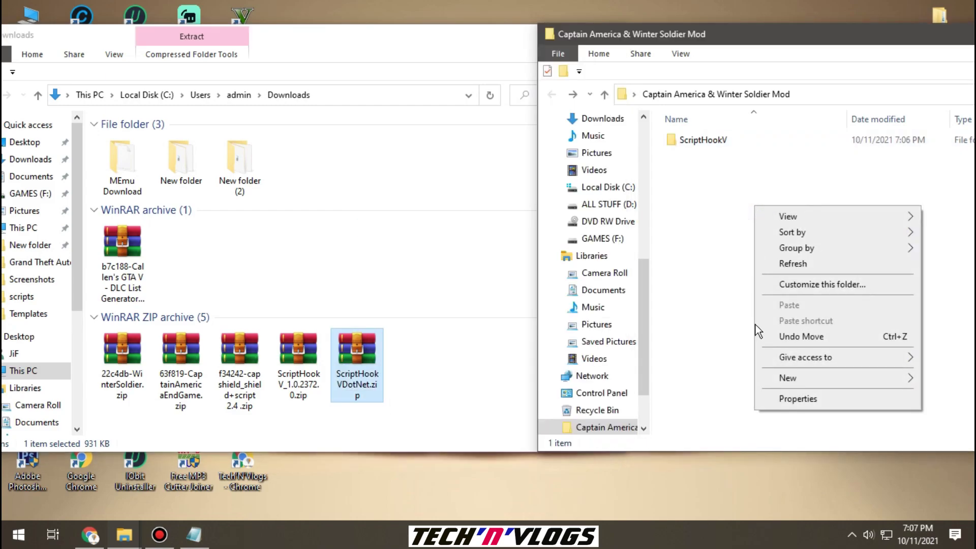
mouse_move(777, 382)
left_click(696, 380)
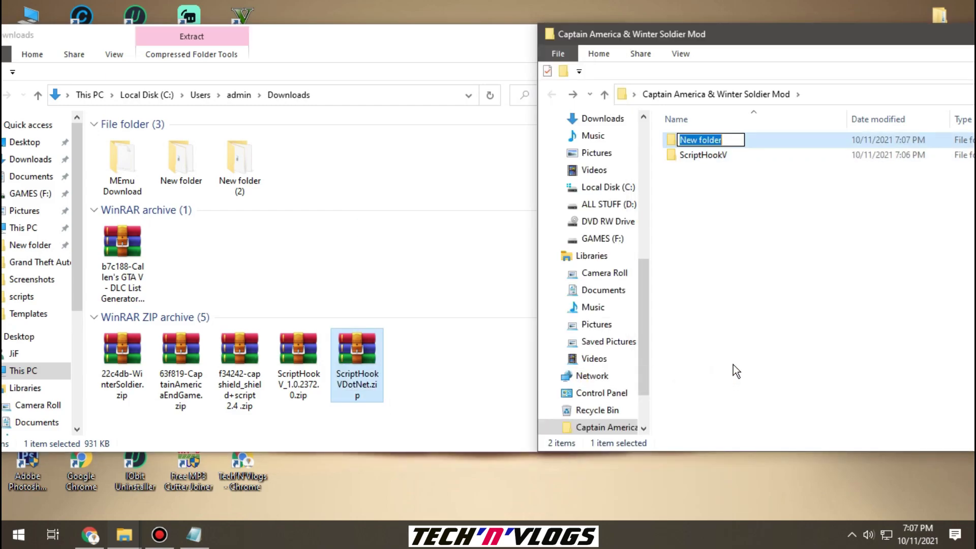
key("ctrl+v")
left_click(767, 322)
Extract the six ScriptHookVDotNet files, without README.txt and LICENSE.txt, from ScriptHookVDotNet.zip into the ScriptHookVDotNet folder, and close the archive
left_click(728, 141)
double_click(728, 141)
double_click(362, 358)
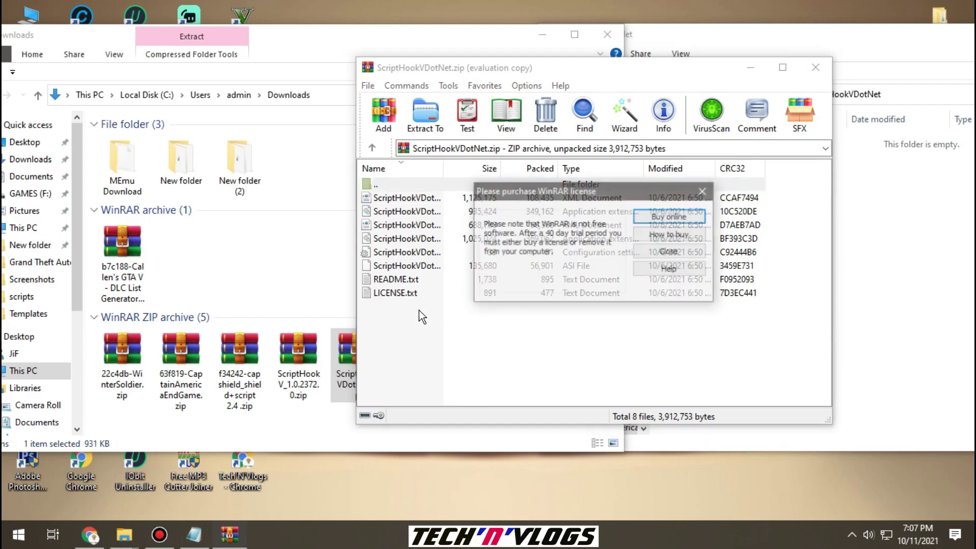
left_click(681, 251)
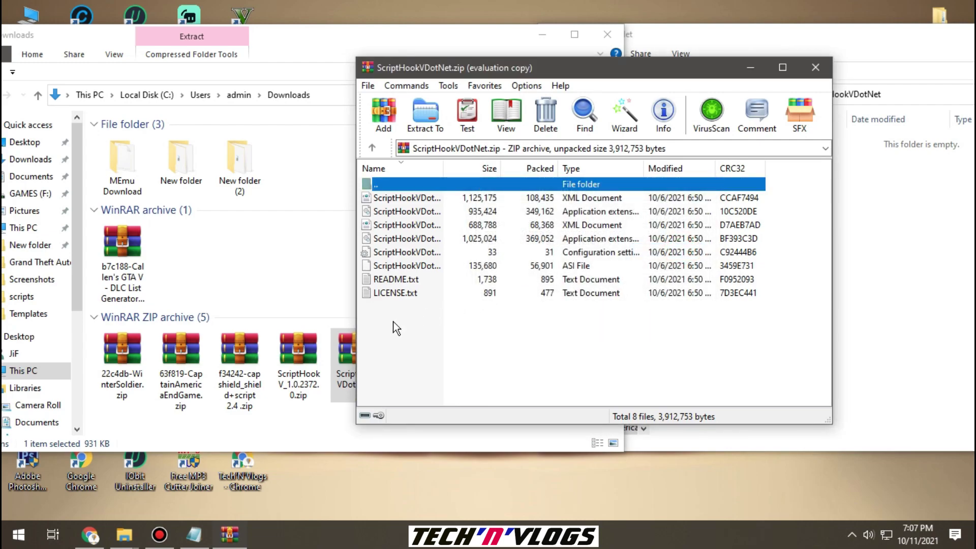
left_click_drag(410, 266, 422, 182)
left_click_drag(530, 71, 192, 72)
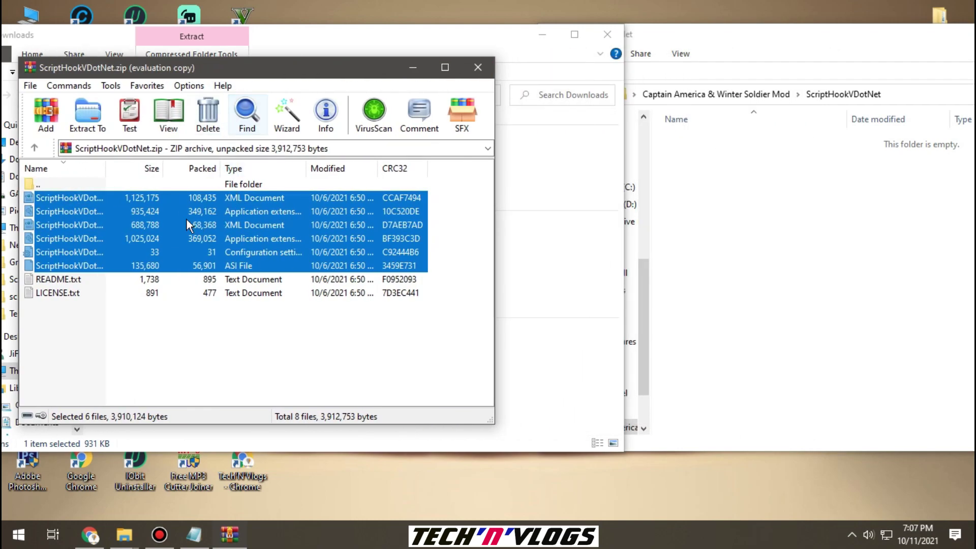
left_click_drag(783, 243, 781, 239)
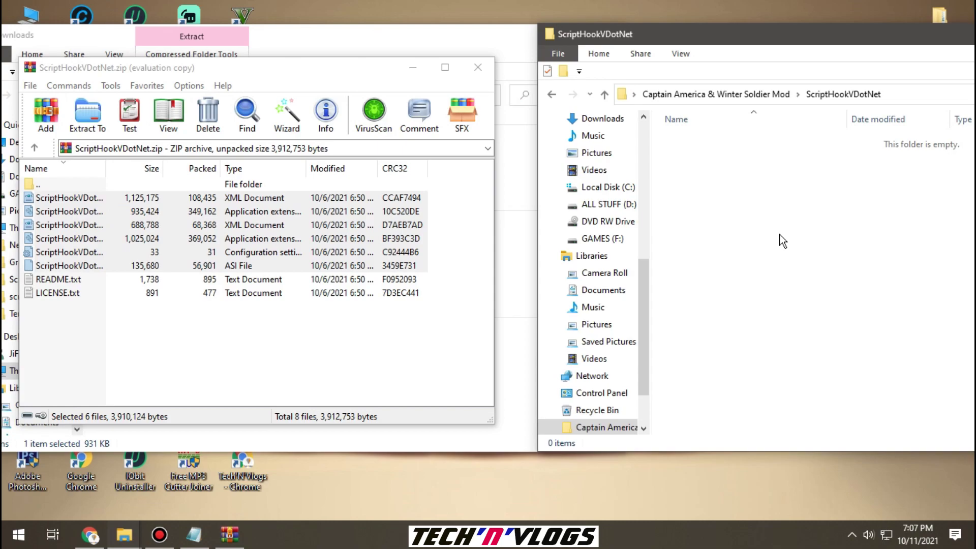
left_click(551, 97)
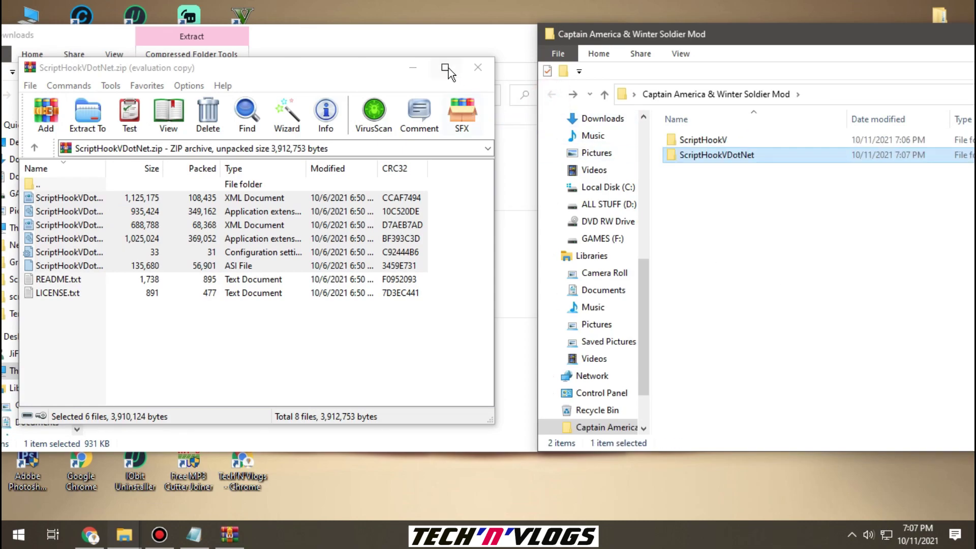
left_click(476, 67)
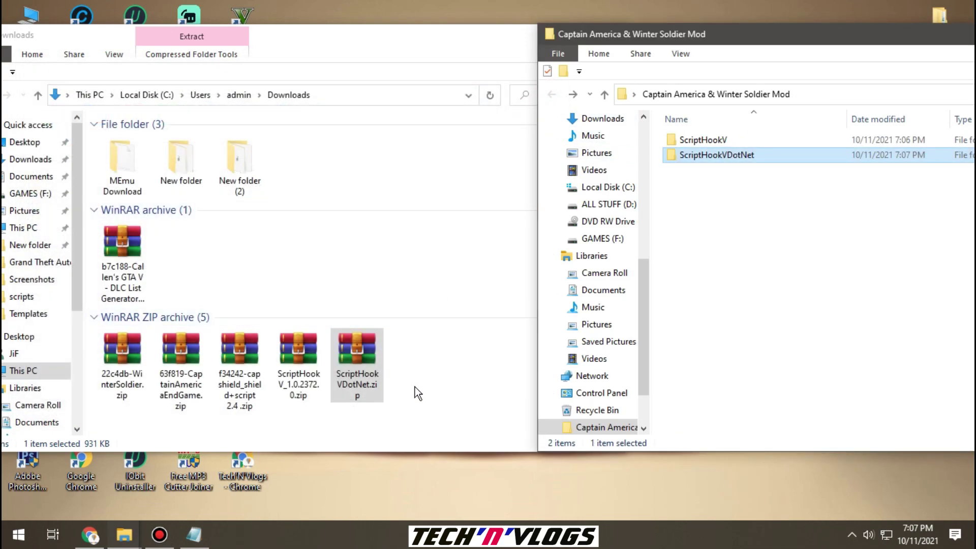
Extract the Captain America Shield + Script 2.4 folder from the f34242-capshield_shield+script 2.4 .zip archive into the main mod folder, and close the archive
left_click(240, 360)
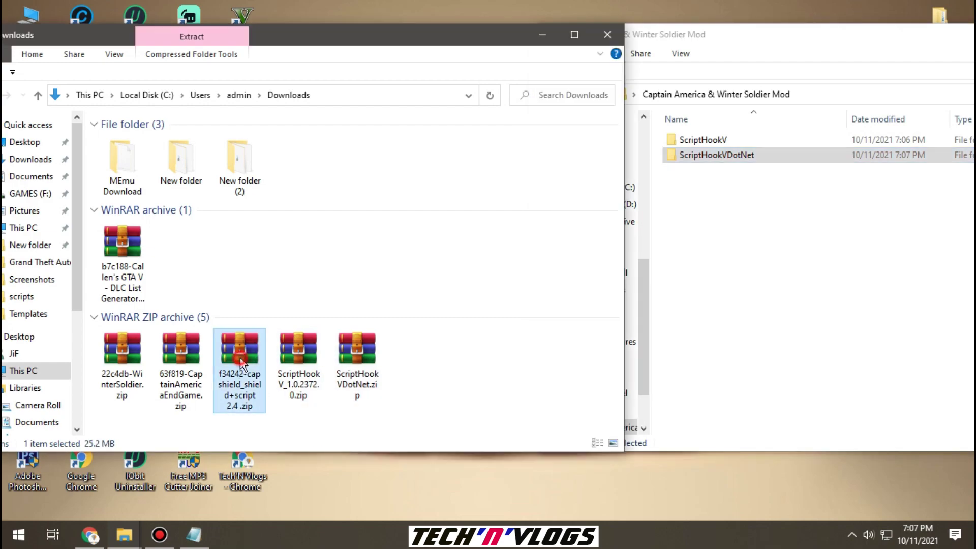
double_click(240, 360)
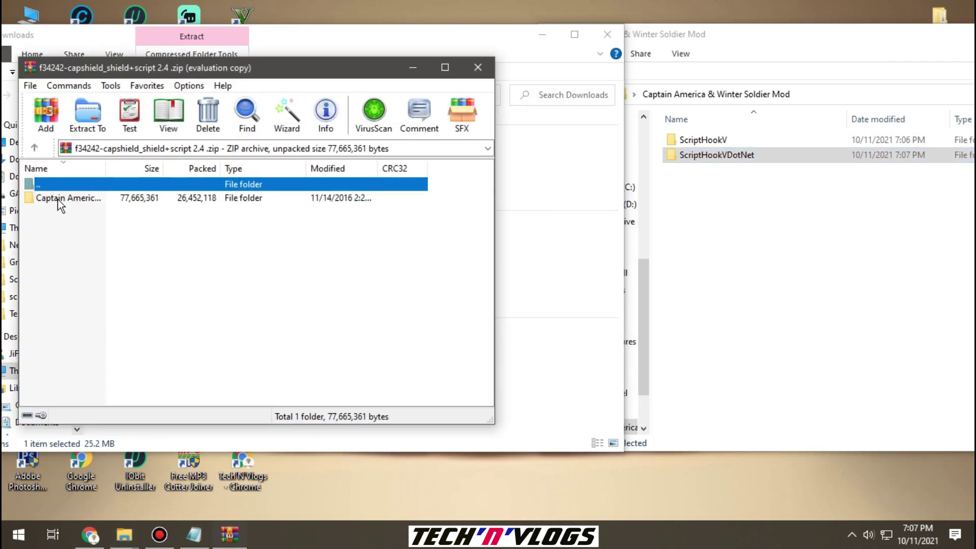
left_click(60, 203)
left_click(347, 252)
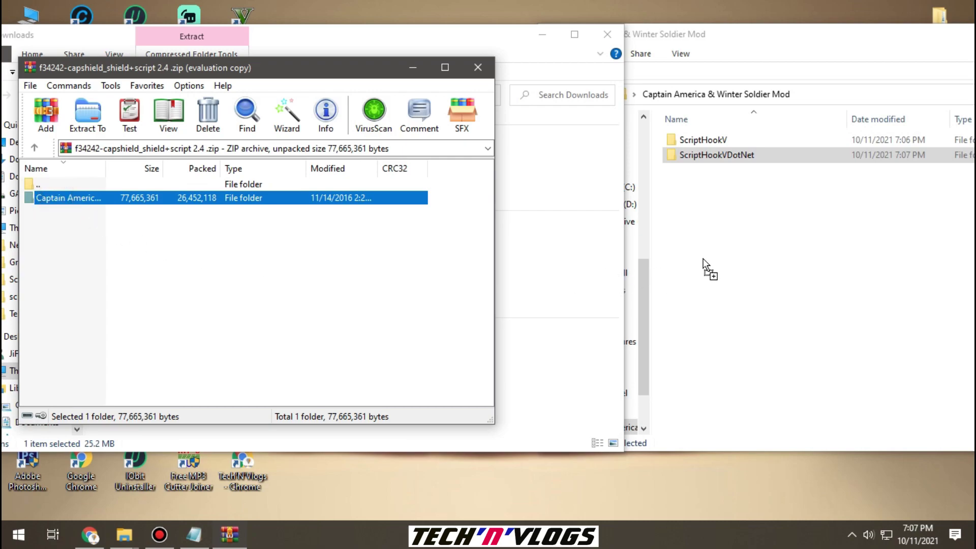
left_click_drag(731, 250, 733, 252)
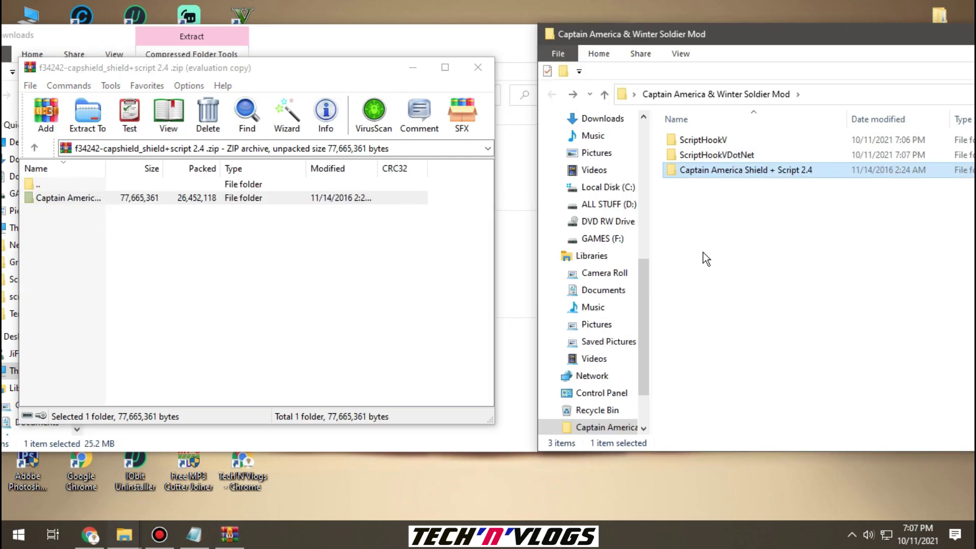
left_click(477, 66)
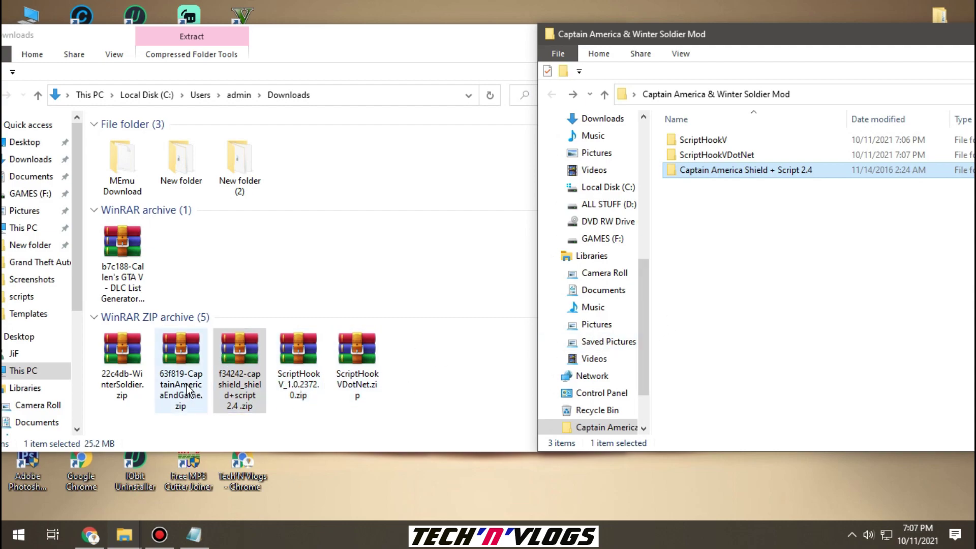
Extract the CaptainAmericaEndGame folder from 63f819-CaptainAmericaEndGame.zip into the main mod folder, and close the archive
double_click(181, 352)
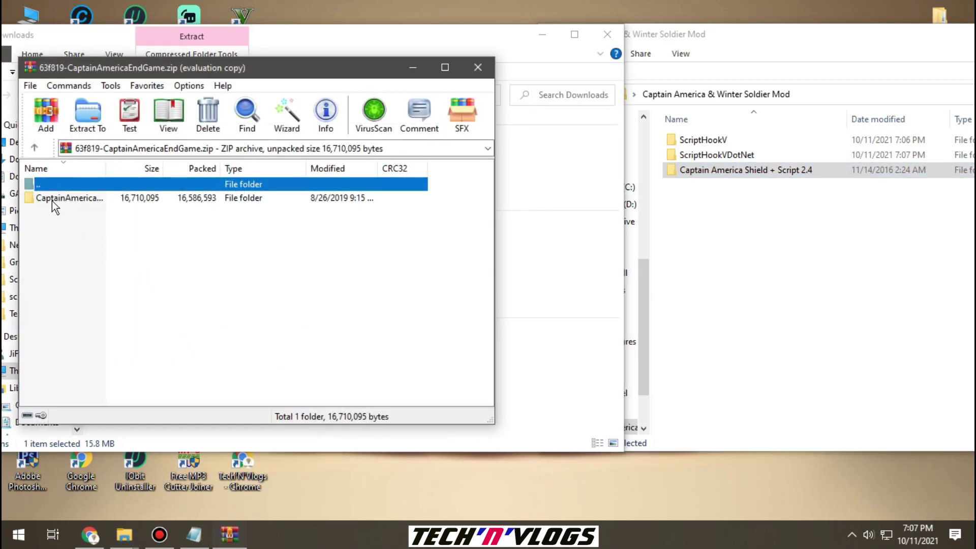
left_click_drag(52, 202, 81, 226)
left_click_drag(739, 270, 739, 270)
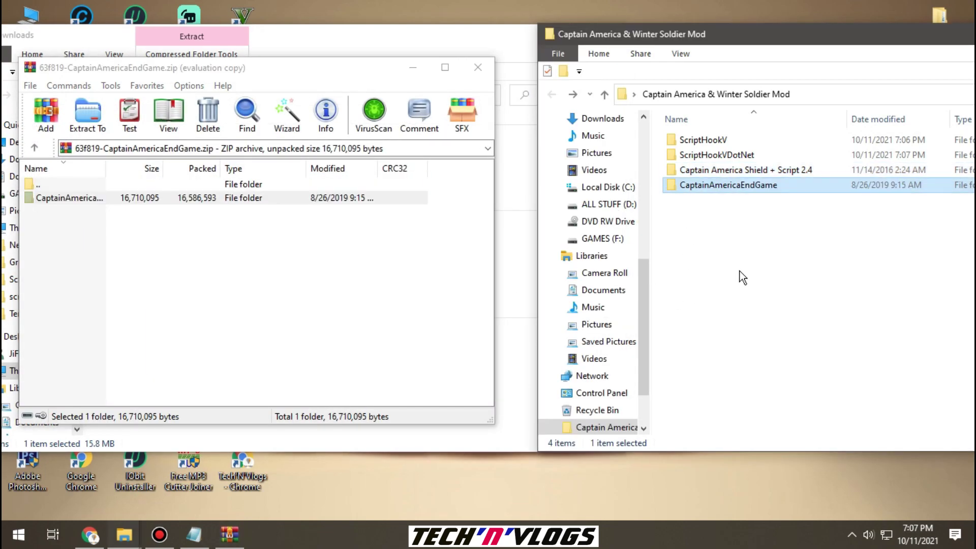
left_click(480, 68)
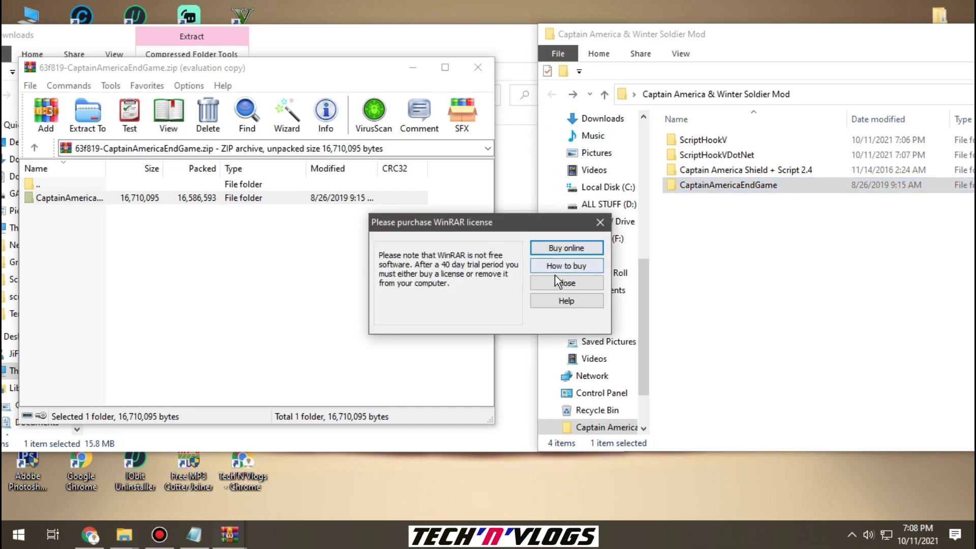
left_click(555, 282)
left_click(478, 67)
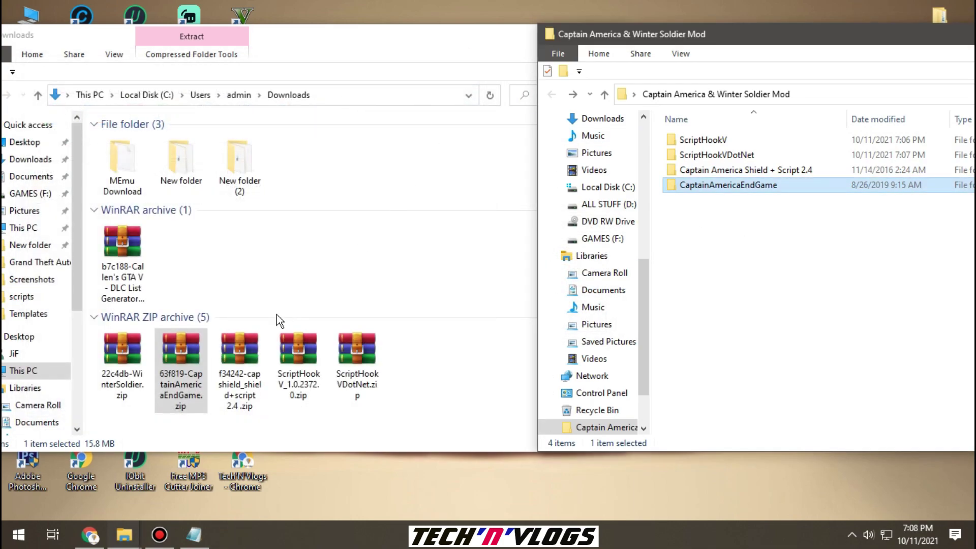
Extract the WinterSoldier folder from 22c4db-WinterSoldier.zip into the main mod folder, and close the archive
double_click(122, 351)
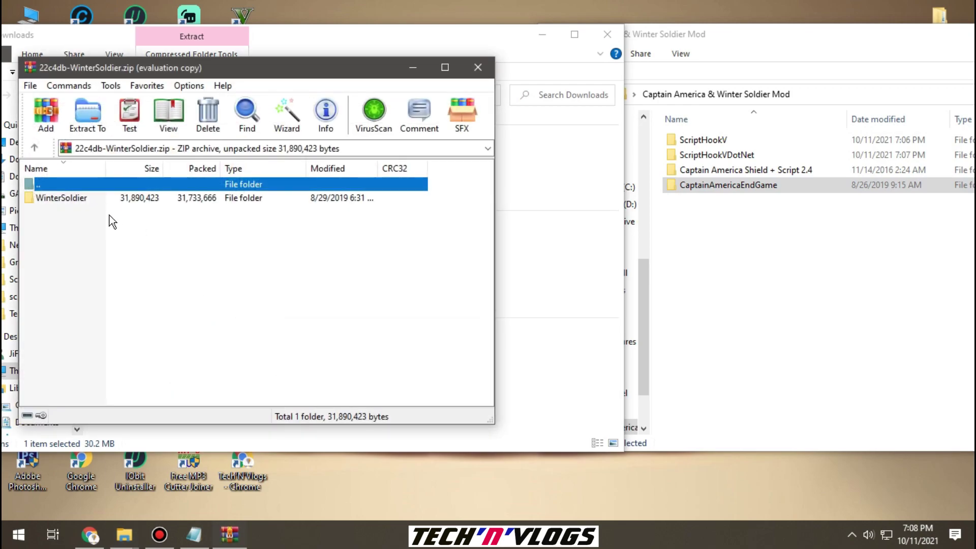
left_click(66, 199)
left_click_drag(67, 201, 605, 293)
left_click_drag(724, 237, 724, 237)
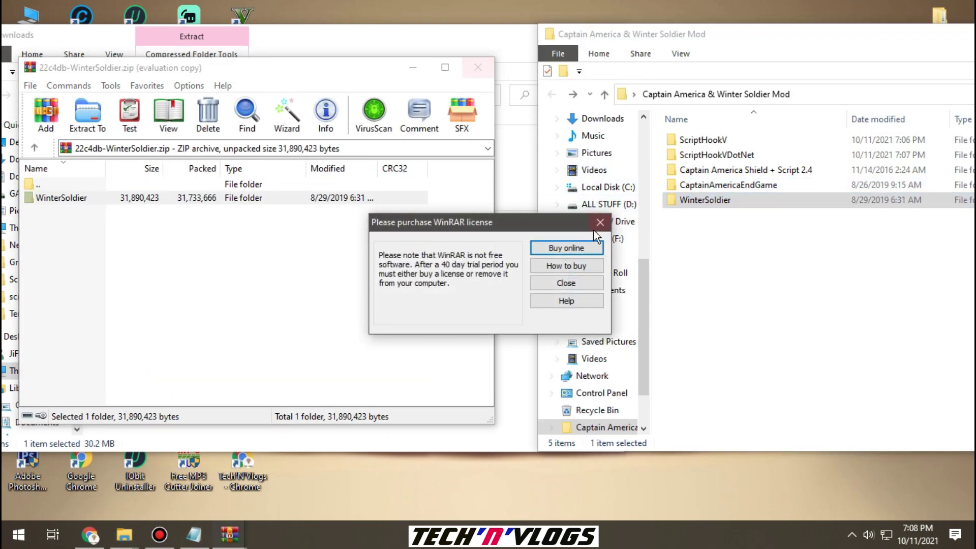
left_click(564, 283)
left_click(477, 71)
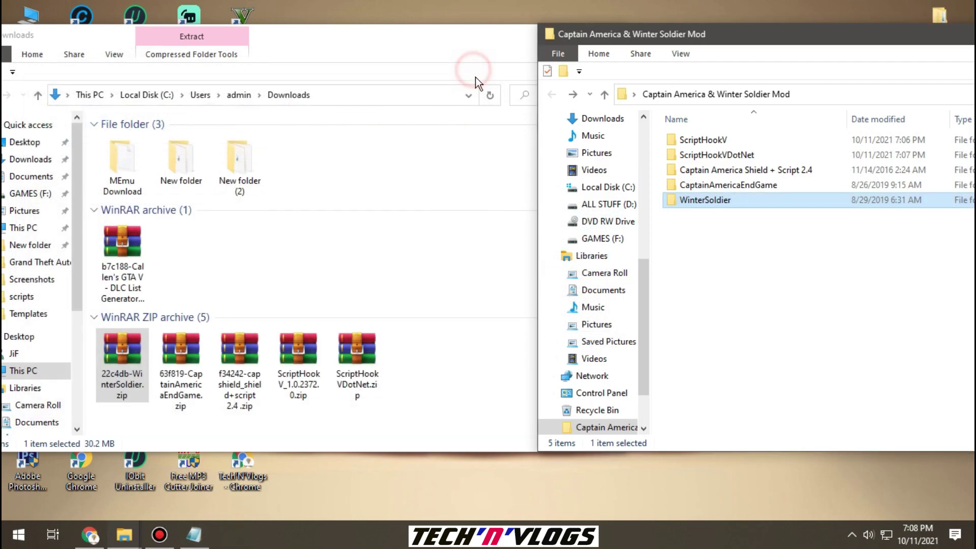
Extract the Callen's GTA V - DLC List Generator 2.0.0.0 folder from its RAR archive into the main mod folder, and close the archive
double_click(122, 249)
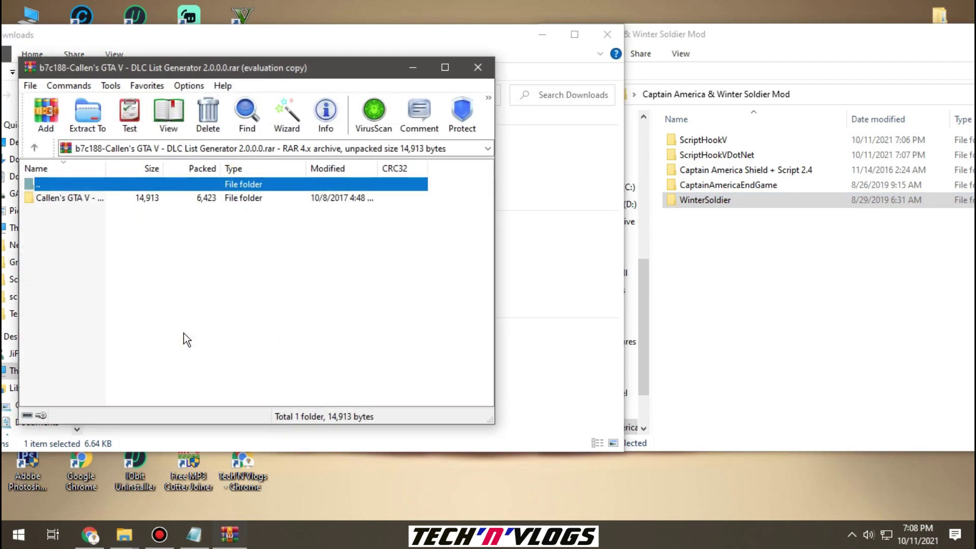
left_click_drag(53, 199, 163, 277)
left_click_drag(727, 289, 737, 282)
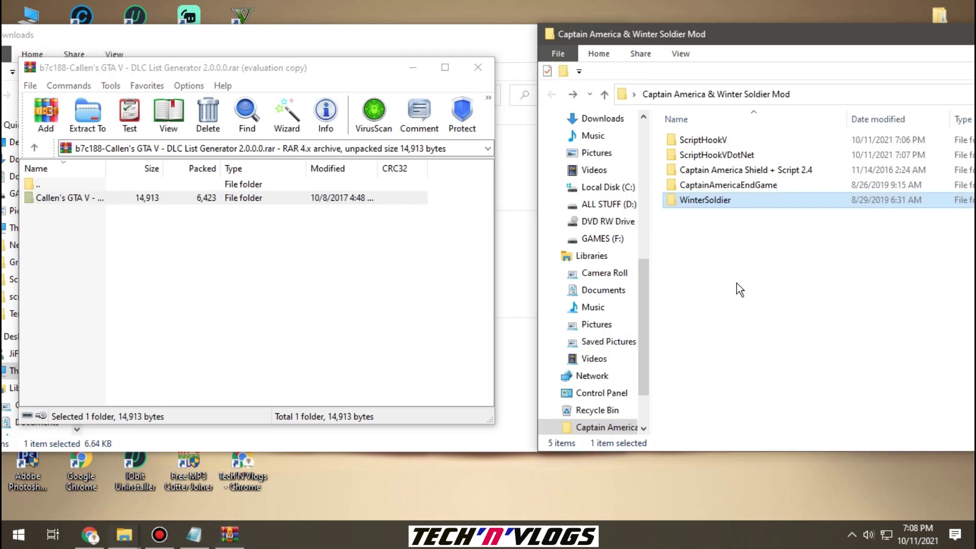
left_click(477, 67)
Close the Downloads window and open the file location of the GTA 5 desktop shortcut beside the mod folder
left_click(468, 36)
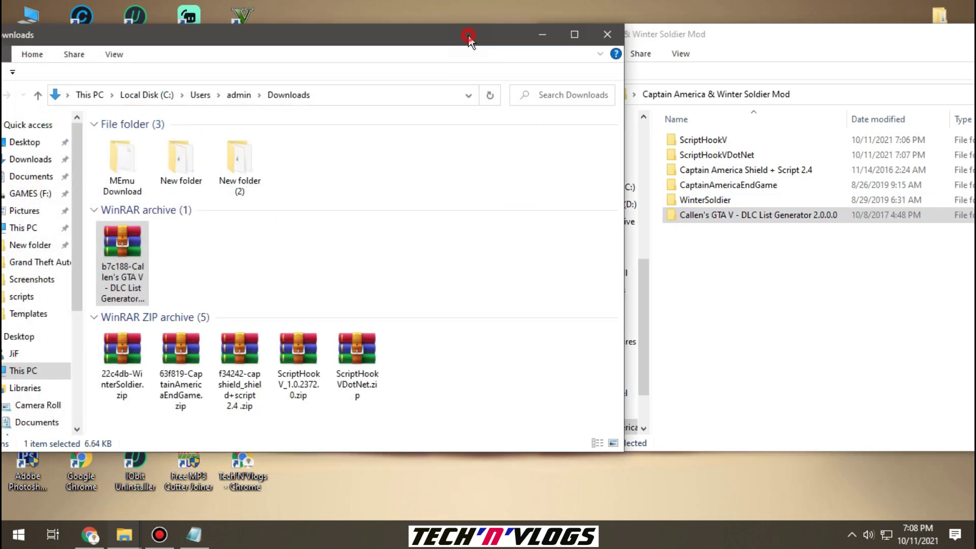
left_click(606, 34)
left_click_drag(662, 32, 765, 14)
left_click(589, 142)
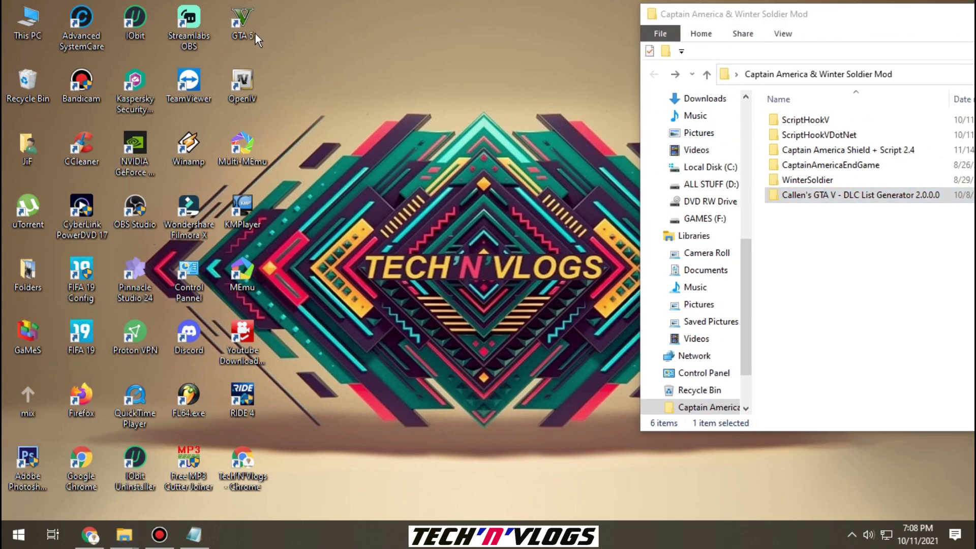
right_click(242, 15)
left_click(304, 126)
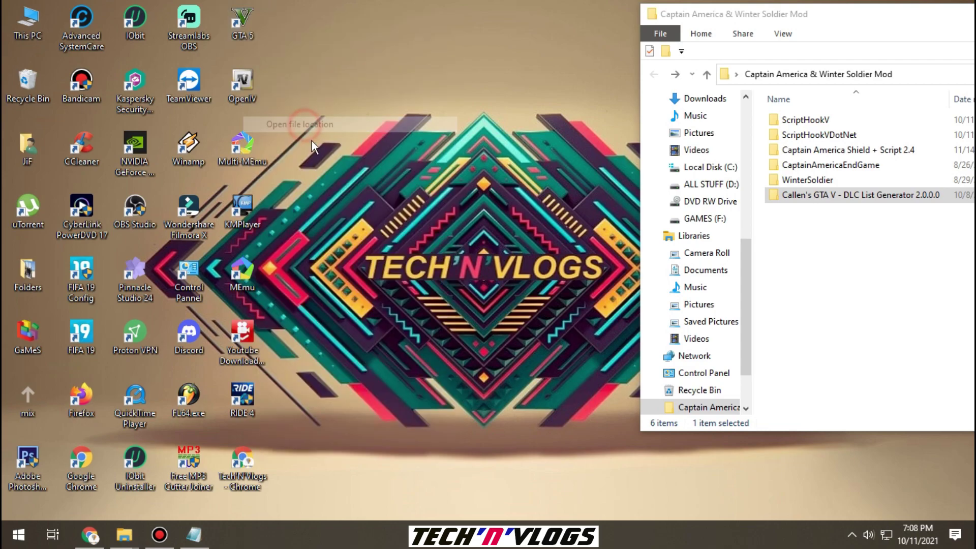
left_click_drag(492, 25, 462, 24)
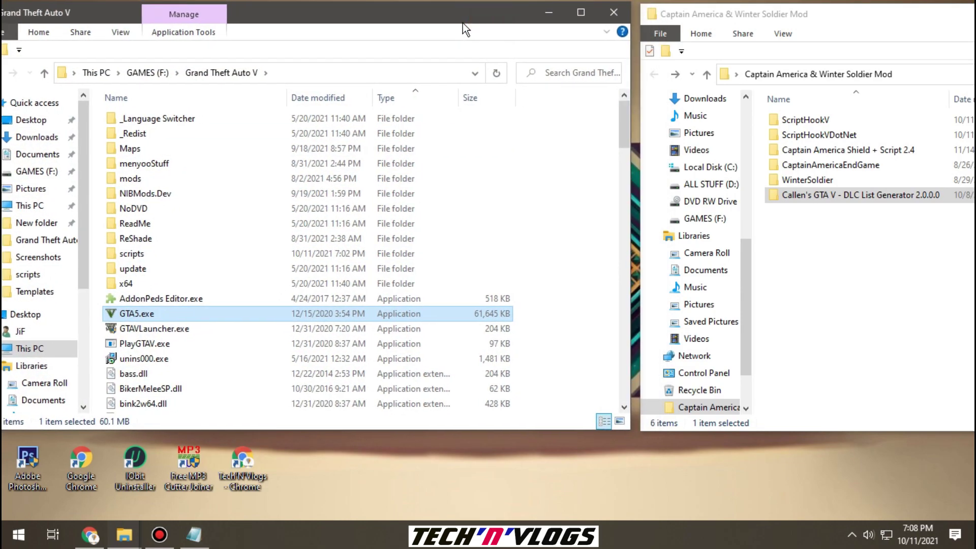
left_click(592, 320)
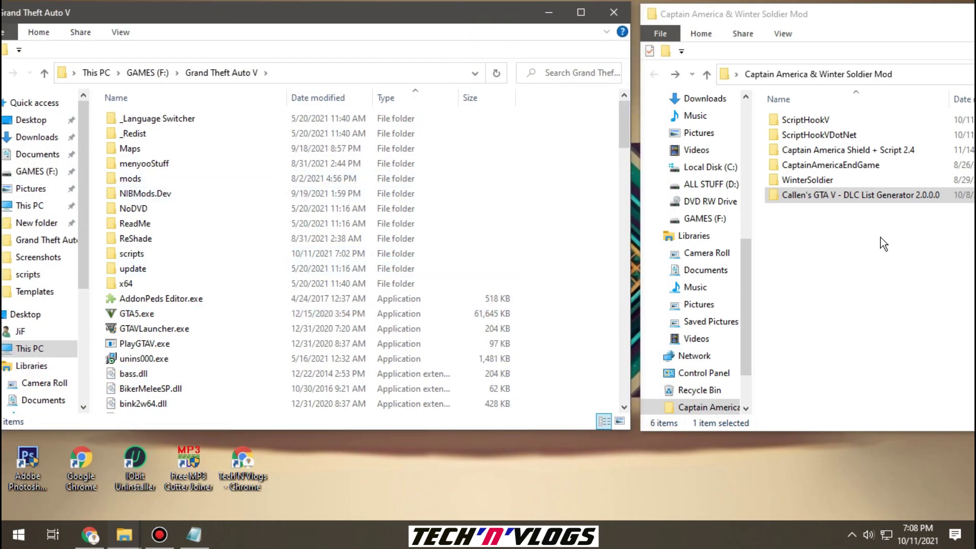
Copy dinput8.dll and ScriptHookV.dll from the ScriptHookV folder into the Grand Theft Auto V folder, and return to the main mod folder
left_click(836, 120)
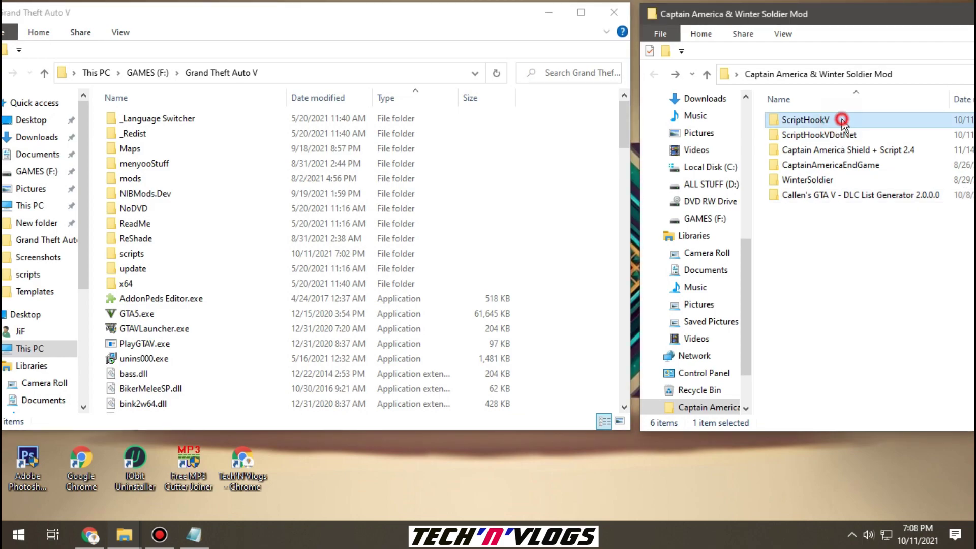
double_click(842, 120)
left_click_drag(821, 163, 575, 315)
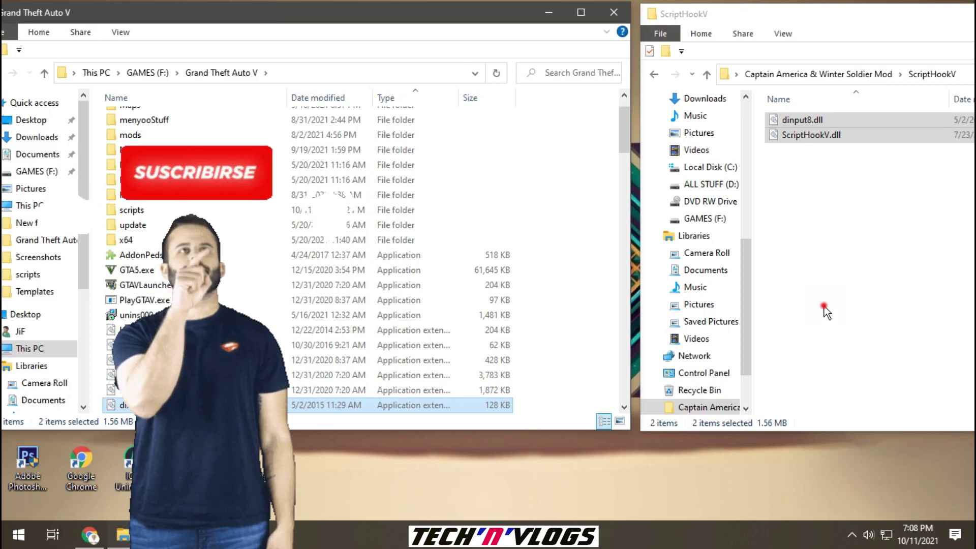
left_click(654, 74)
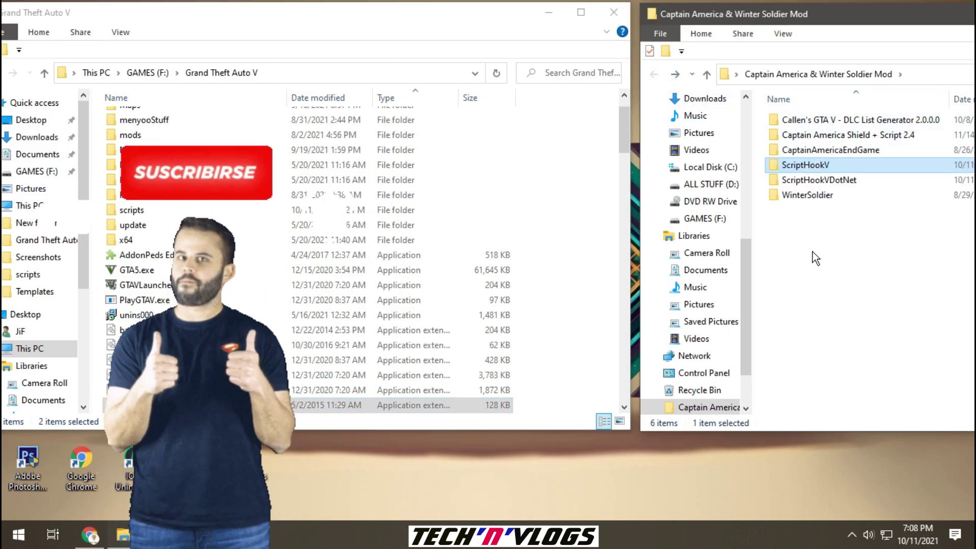
Copy all six files from the ScriptHookVDotNet folder into the Grand Theft Auto V folder, and return to the main mod folder
double_click(844, 182)
left_click_drag(801, 278, 836, 118)
left_click_drag(845, 153, 592, 306)
left_click(888, 301)
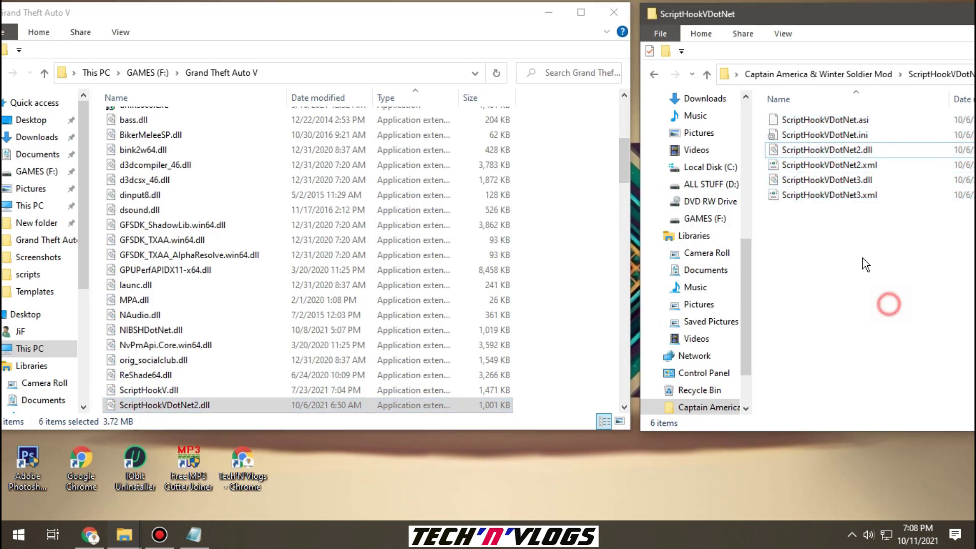
left_click(653, 75)
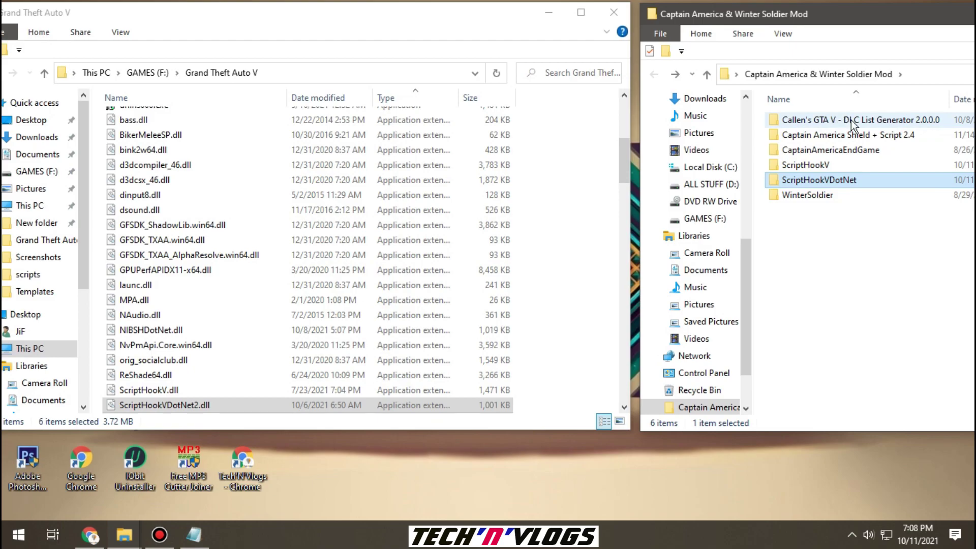
Copy Captain America Files and CapShieldThrow.dll from the Captain America Shield + Script 2.4 scripts folder into the game's scripts folder, and go back one level
left_click(832, 139)
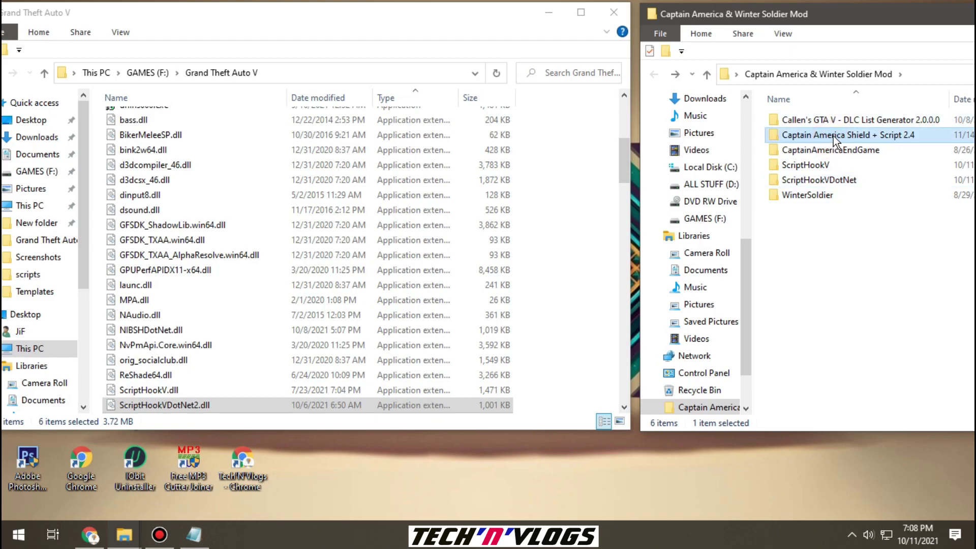
double_click(837, 135)
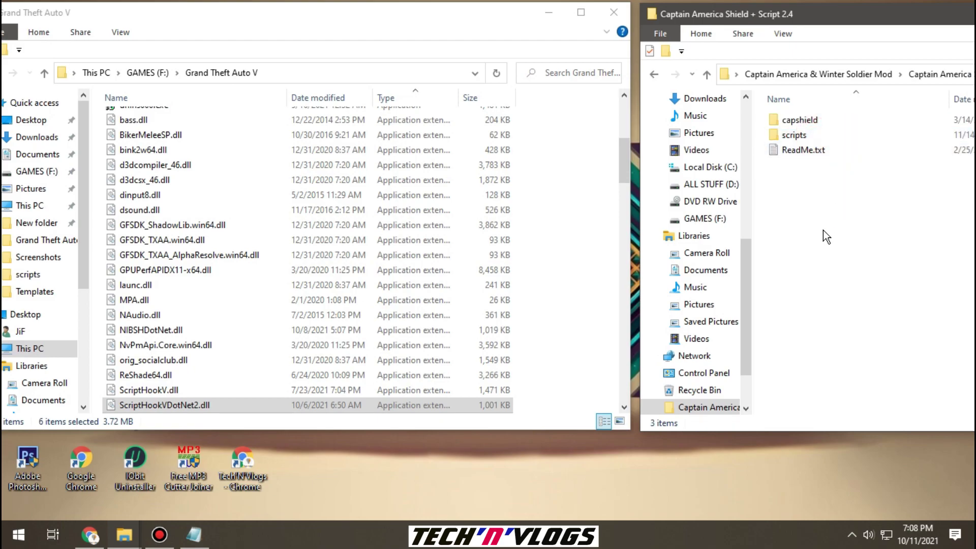
left_click(425, 25)
scroll(251, 120, "up", 5)
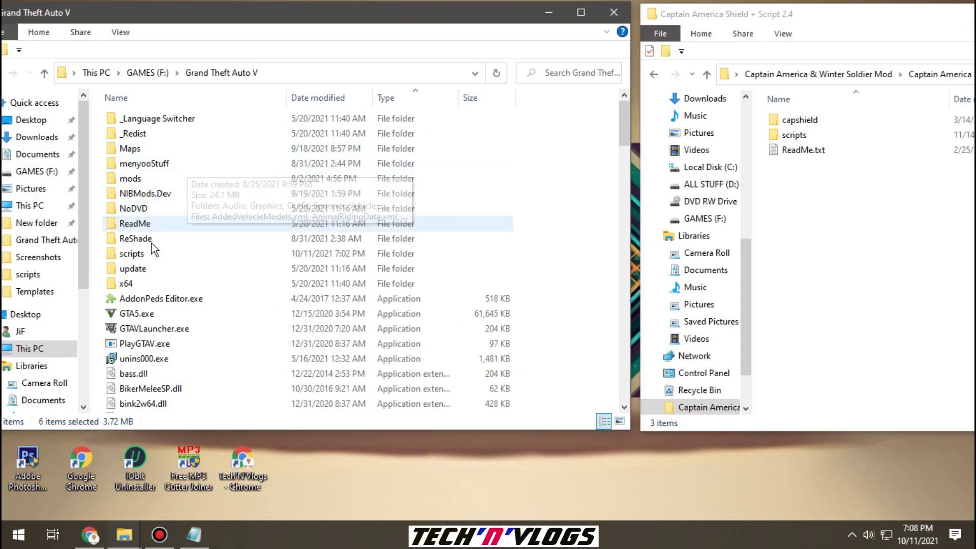
double_click(133, 254)
scroll(425, 292, "down", 1)
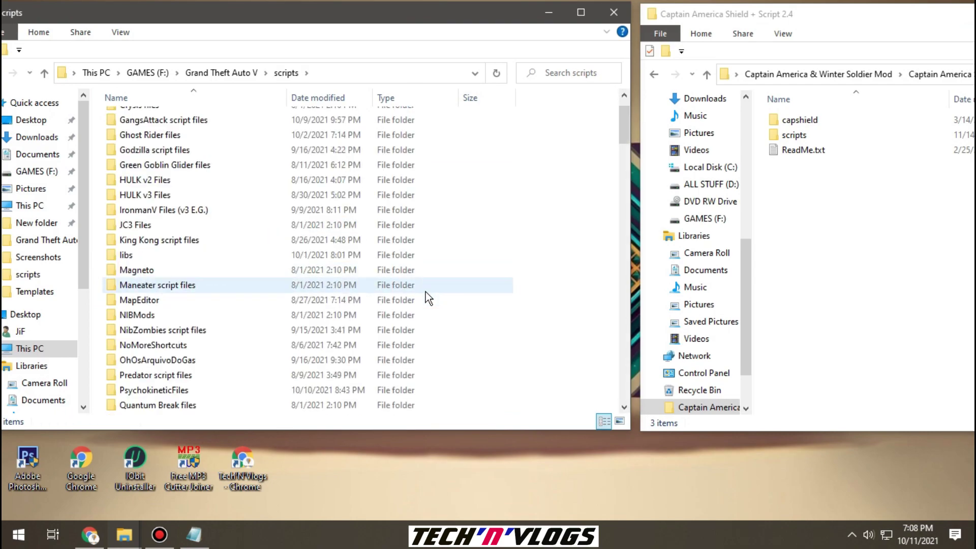
scroll(427, 292, "down", 12)
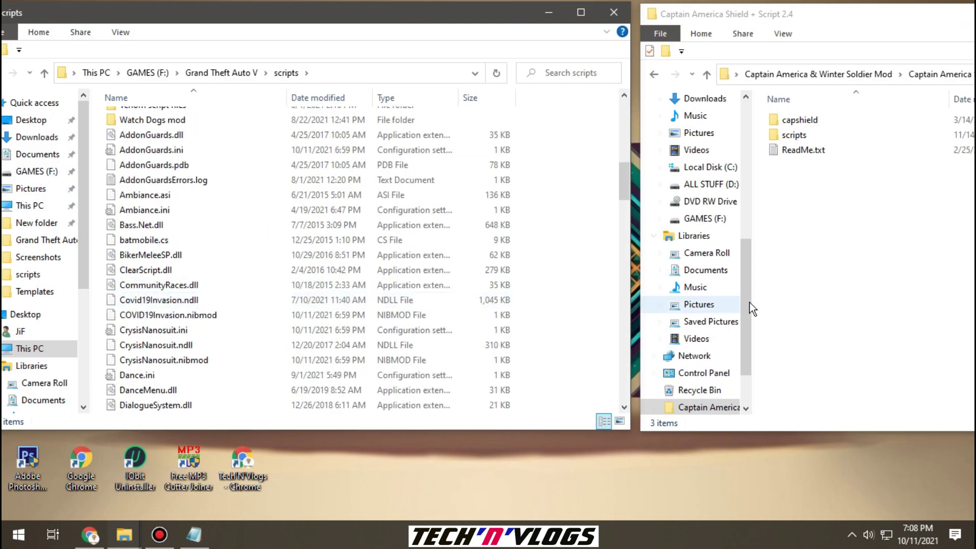
double_click(796, 133)
left_click_drag(830, 157, 583, 259)
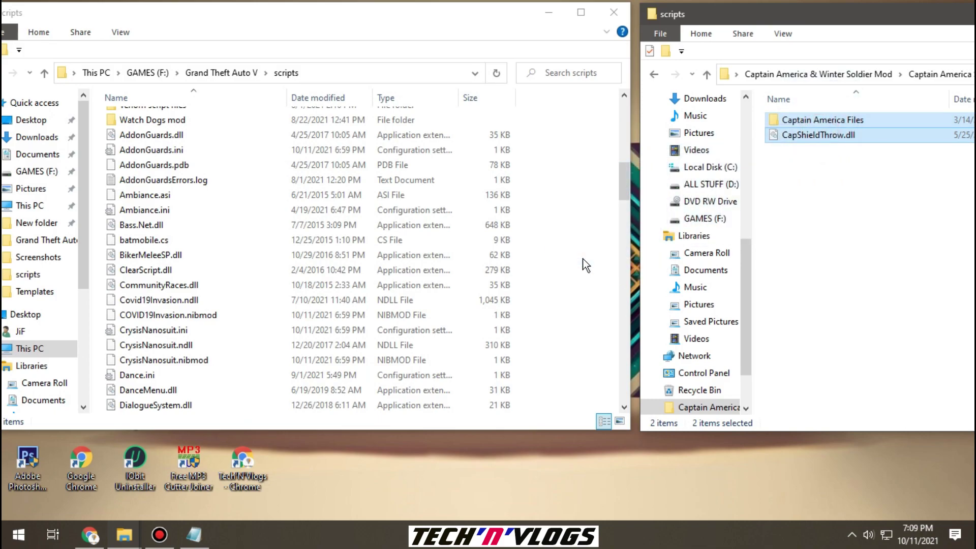
left_click(776, 215)
left_click(653, 74)
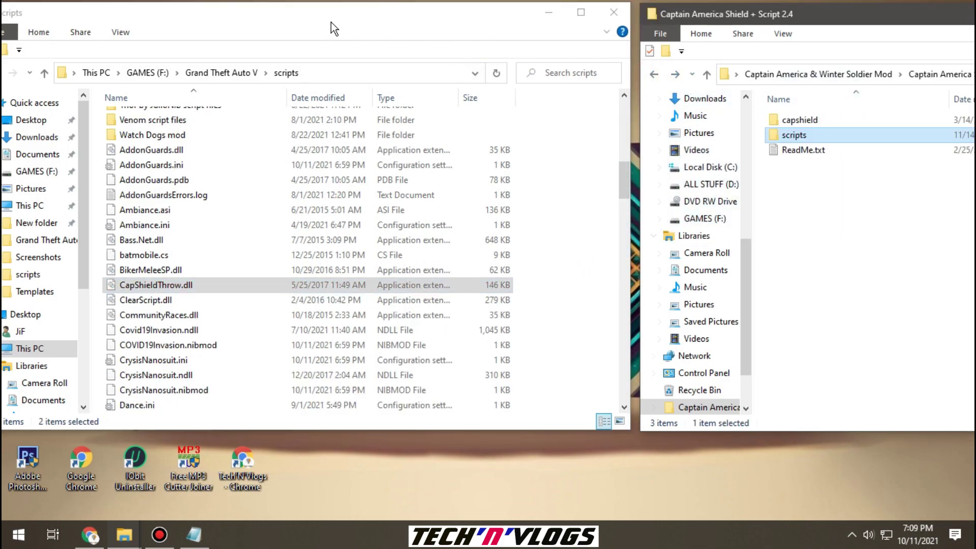
Return the mod window to the main Captain America & Winter Soldier Mod folder, and close the Grand Theft Auto V folder window
left_click_drag(332, 22, 381, 23)
left_click(39, 73)
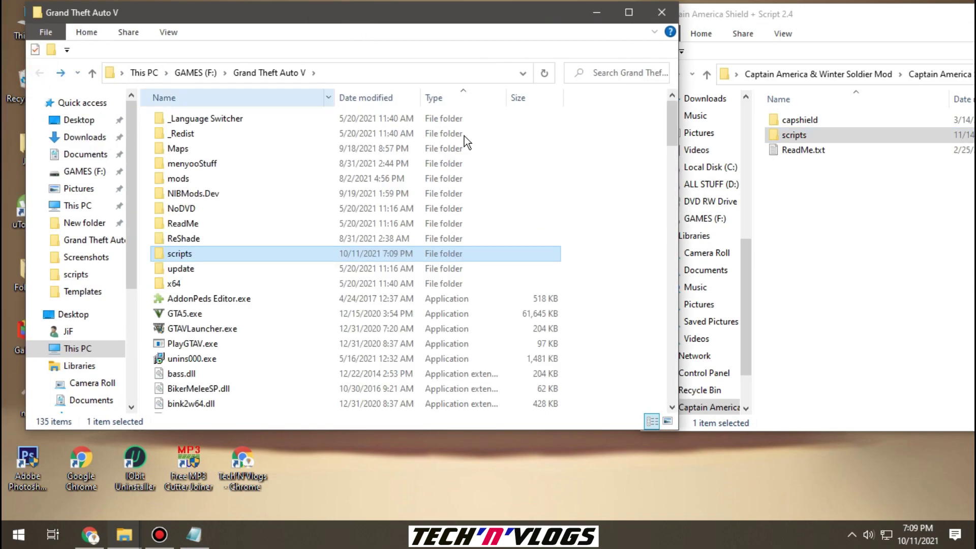
left_click(788, 245)
left_click(653, 74)
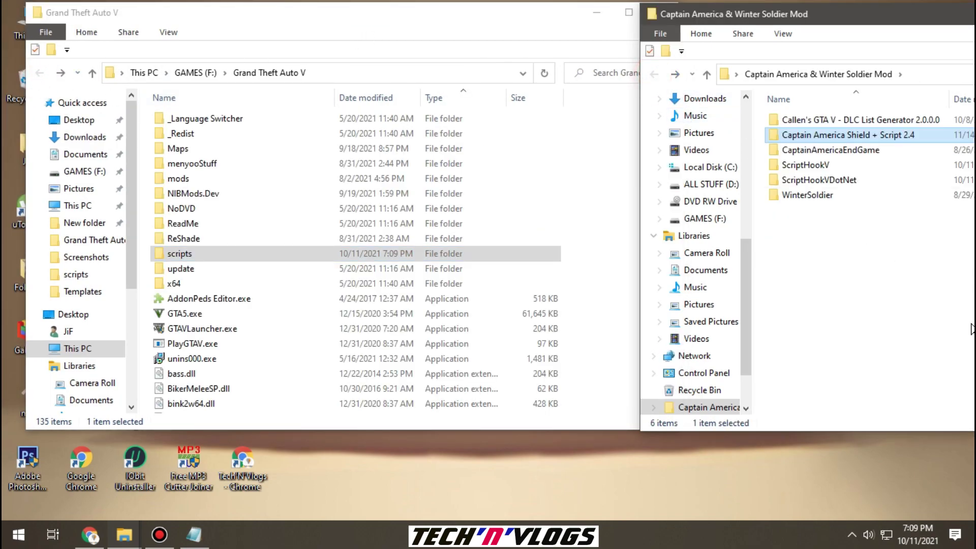
left_click_drag(497, 17, 502, 18)
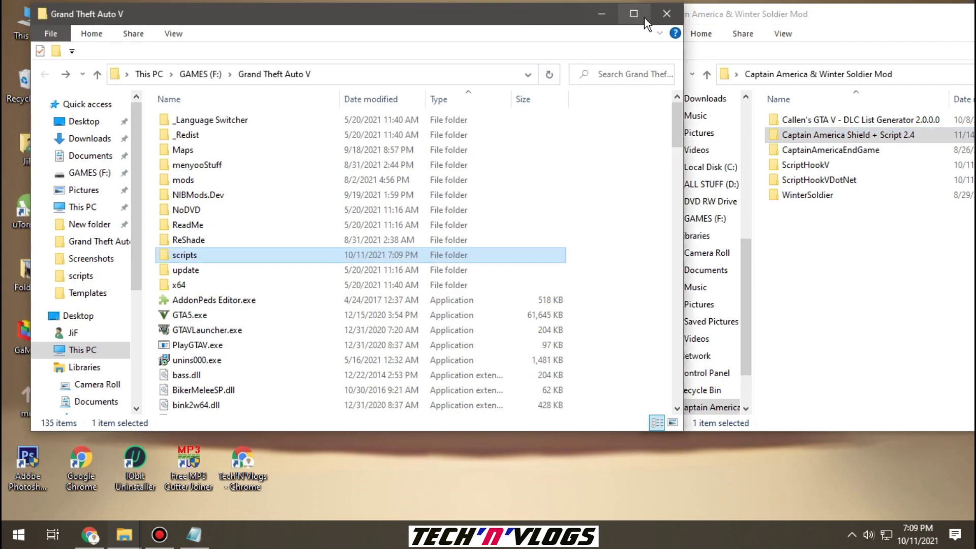
left_click(667, 14)
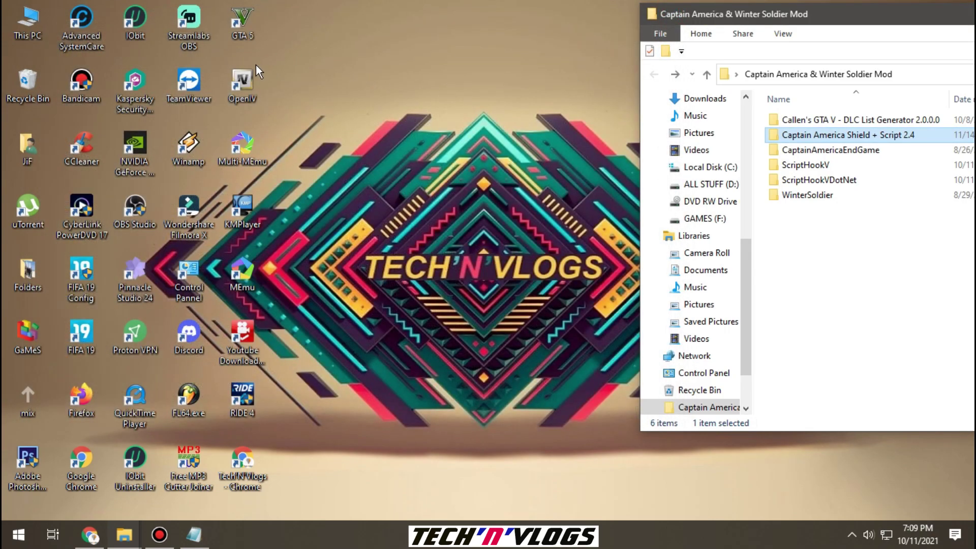
Launch OpenIV for the Windows version of Grand Theft Auto V beside the mod folder, and enable edit mode
double_click(247, 79)
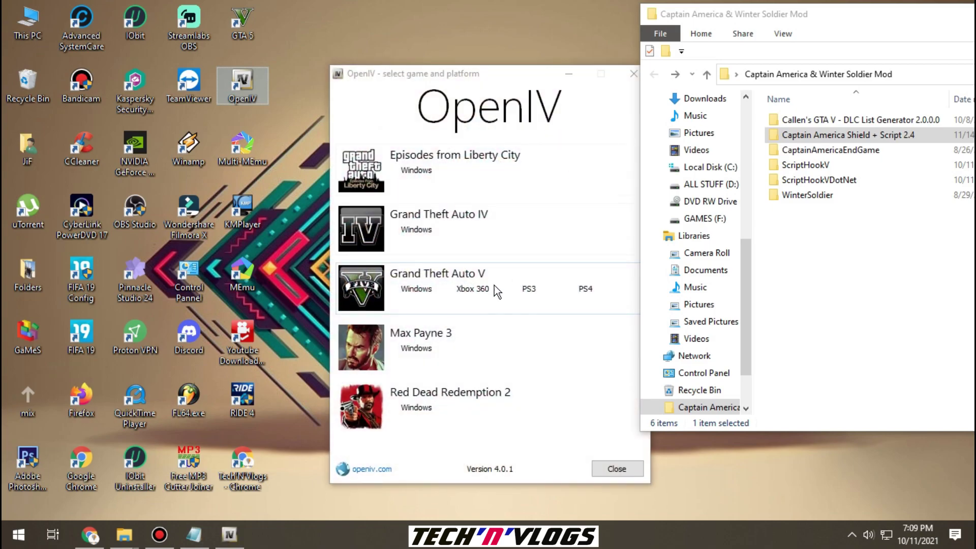
left_click(420, 290)
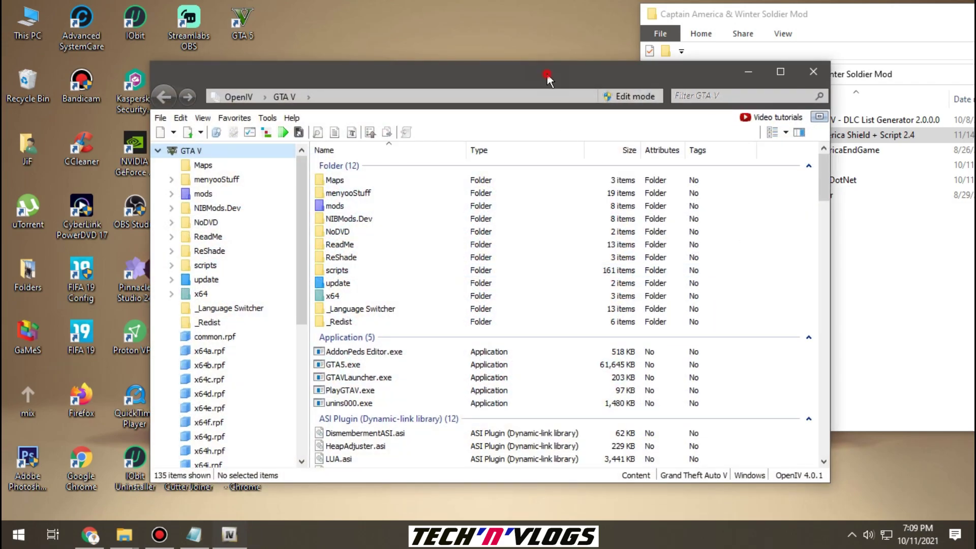
left_click_drag(547, 74, 409, 24)
left_click(486, 52)
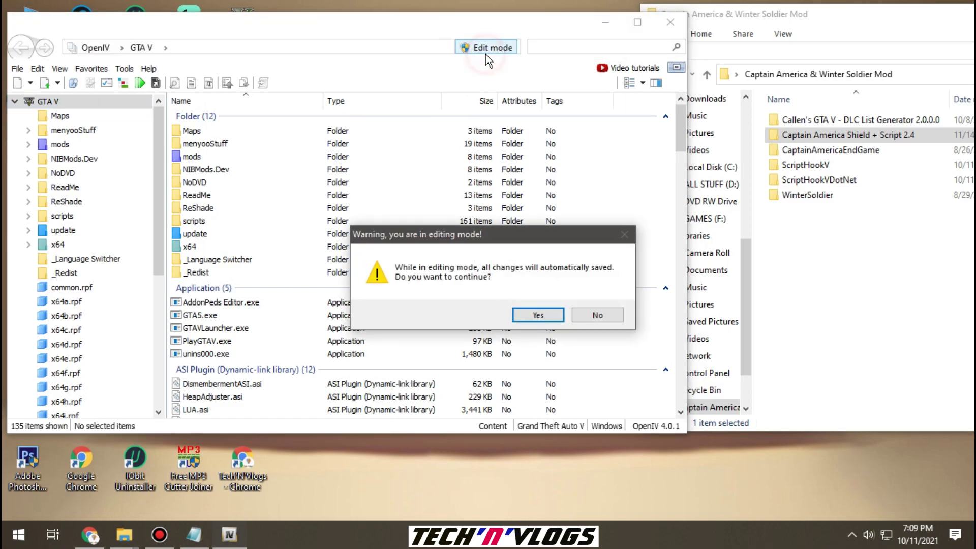
left_click(531, 315)
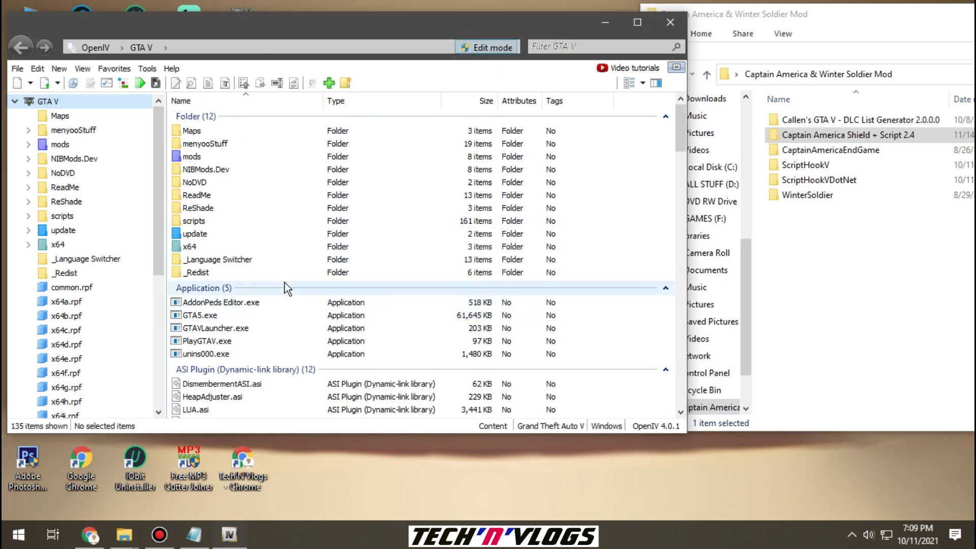
Copy the capshield folder from Captain America Shield + Script 2.4 into mods/update/x64/dlcpacks in OpenIV, and return to the main mod folder
double_click(189, 157)
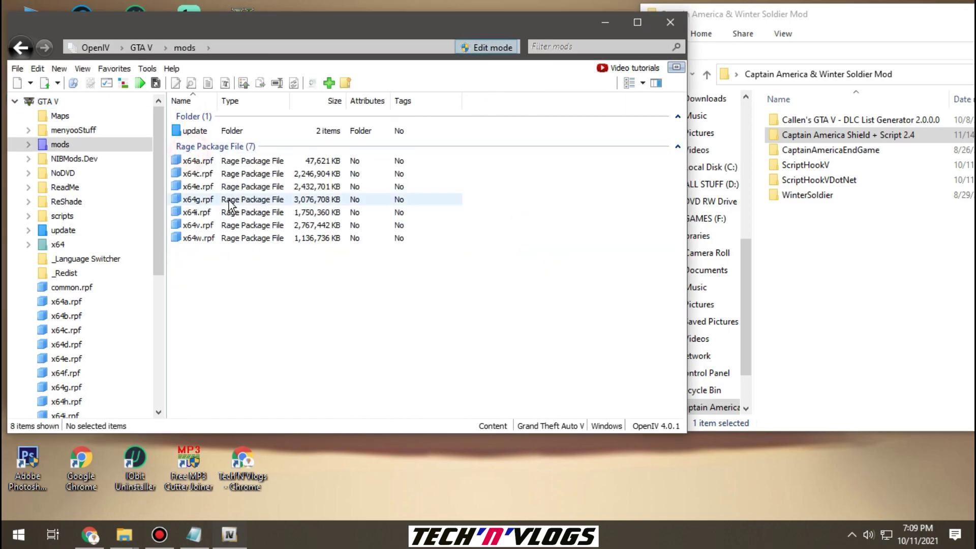
double_click(194, 131)
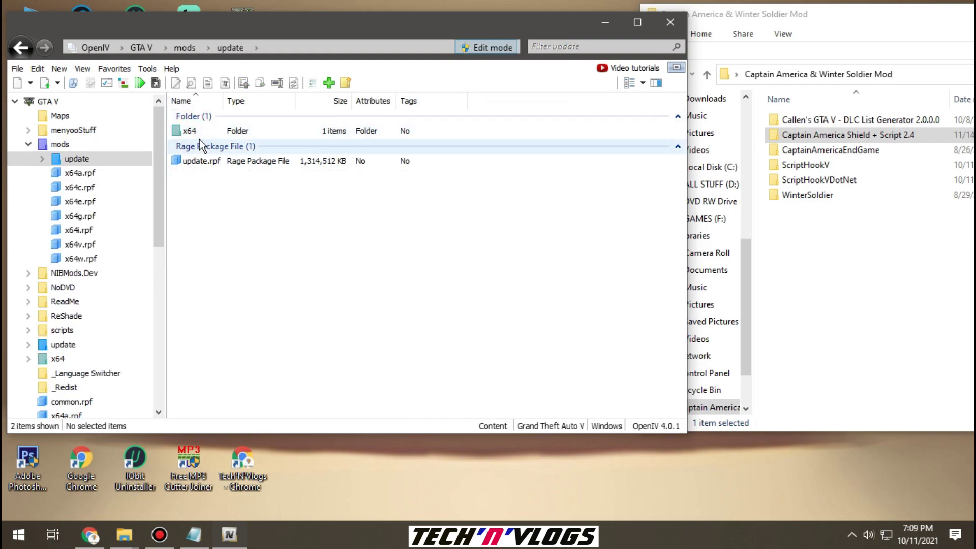
double_click(191, 131)
double_click(197, 132)
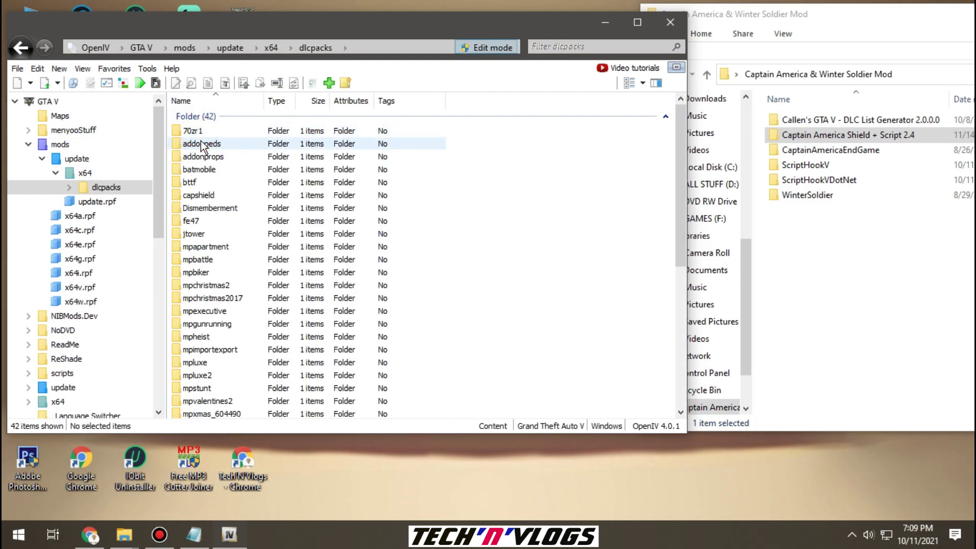
left_click(890, 282)
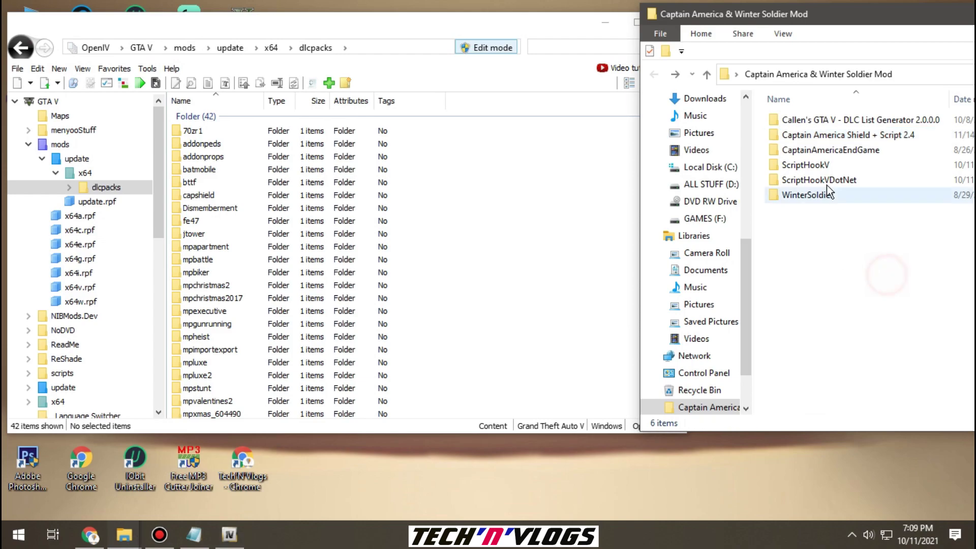
double_click(822, 135)
left_click_drag(796, 121, 229, 255)
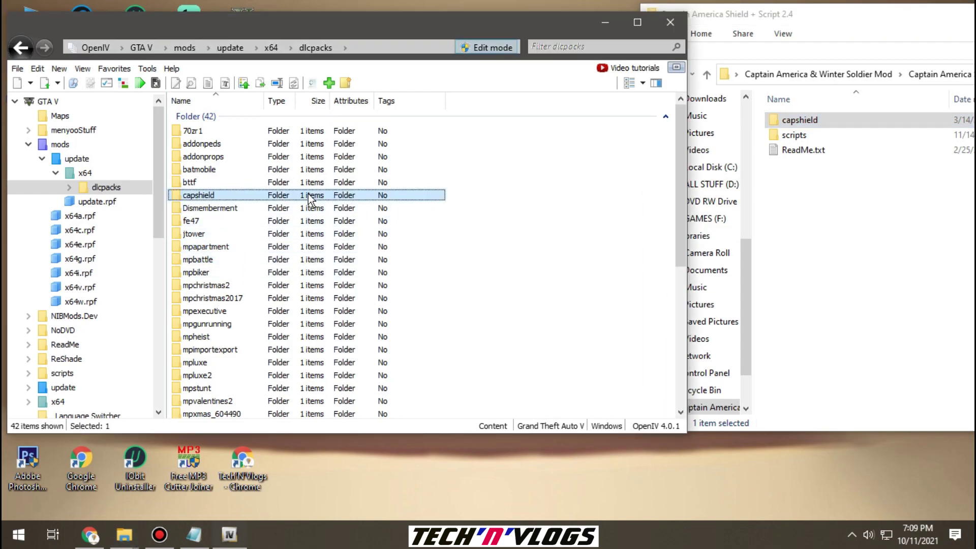
left_click(813, 216)
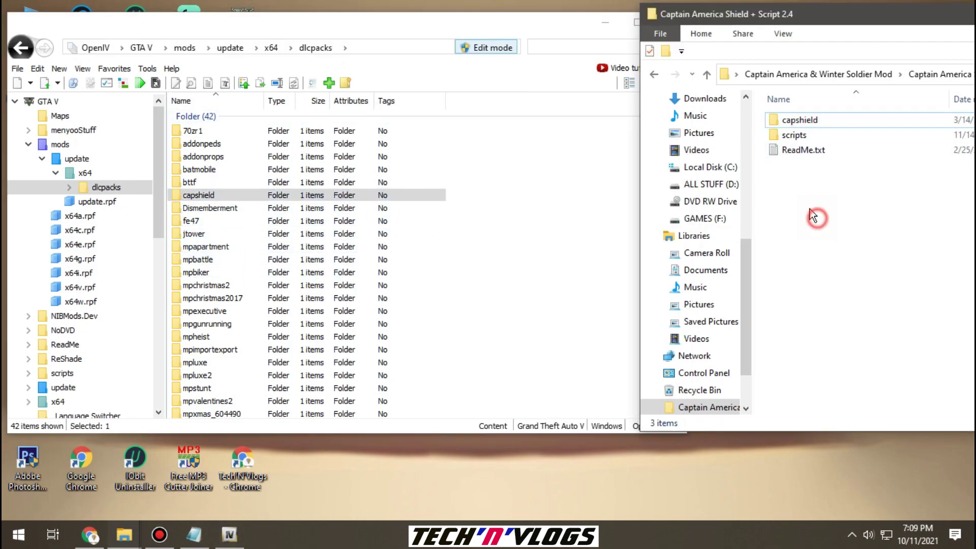
left_click(656, 79)
Go back in OpenIV from the dlcpacks folder to the GTA V root folder
left_click_drag(432, 27, 442, 26)
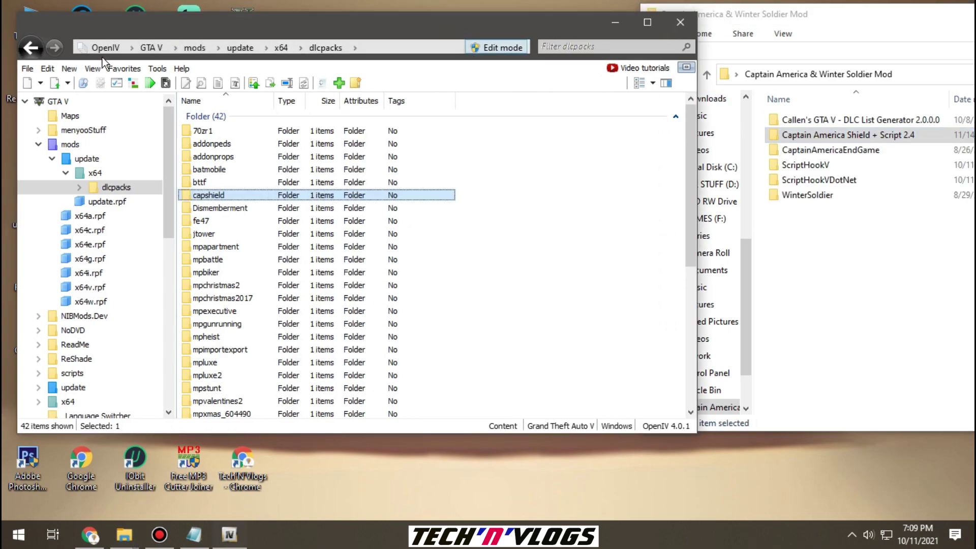
left_click(32, 54)
left_click(32, 53)
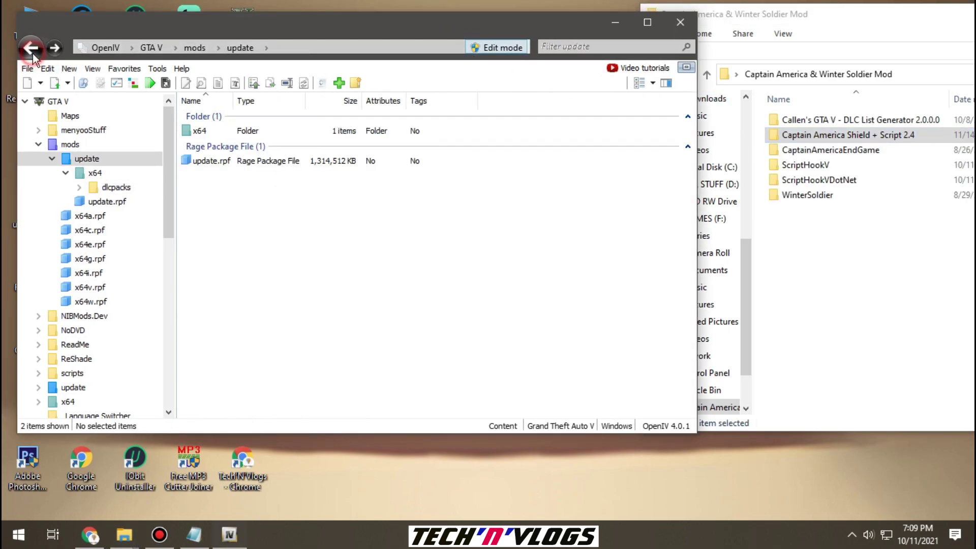
left_click(33, 53)
left_click(32, 53)
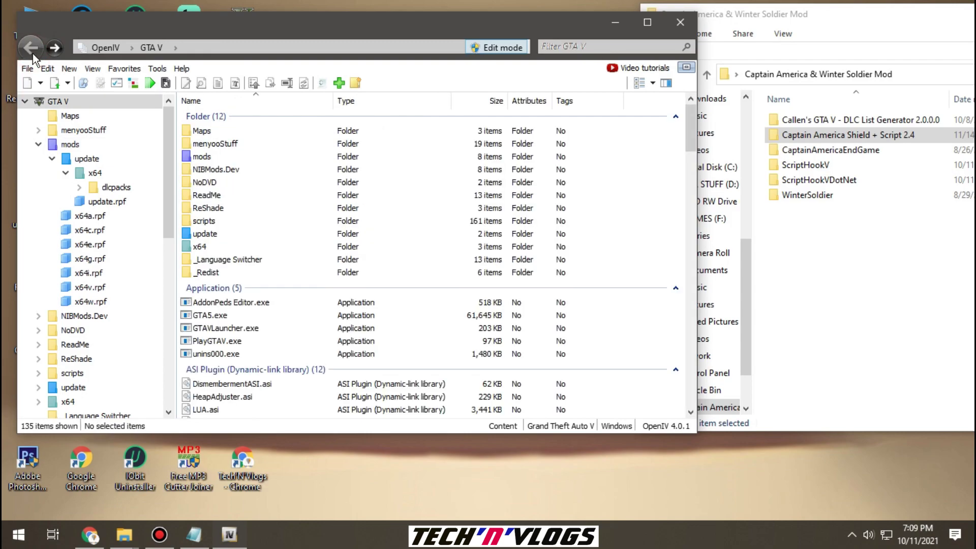
Open the peds.rpf archive inside mods/update/x64/dlcpacks/addonpeds/dlc.rpf
double_click(220, 159)
double_click(203, 130)
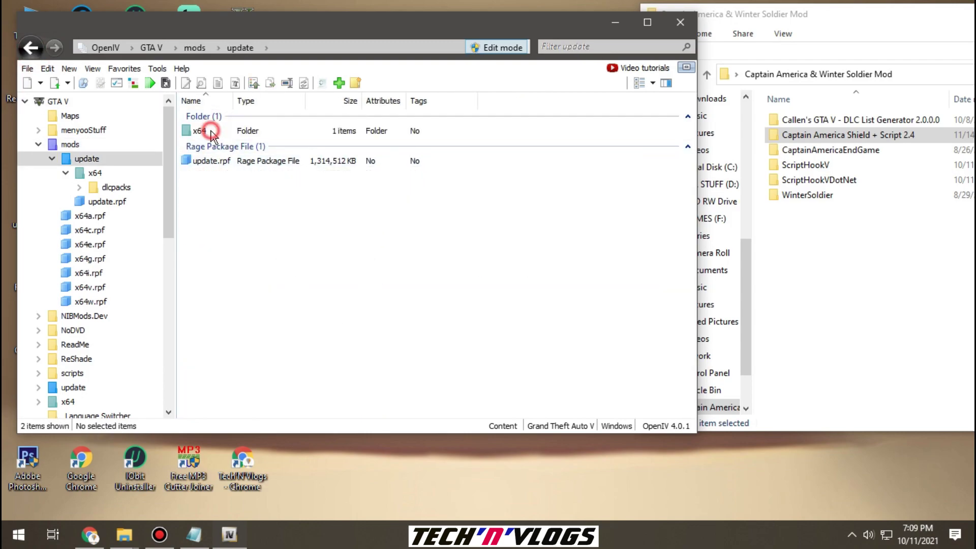
double_click(201, 133)
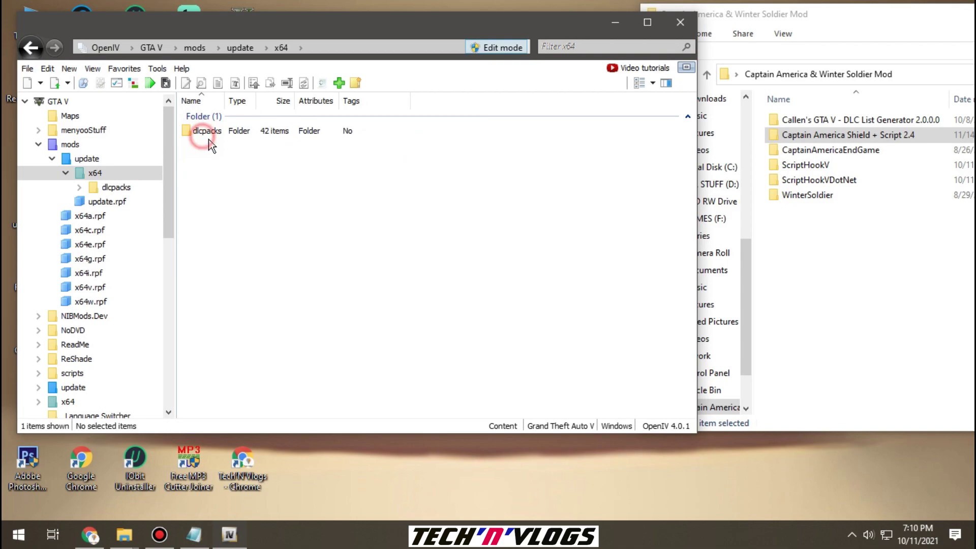
double_click(206, 131)
double_click(214, 145)
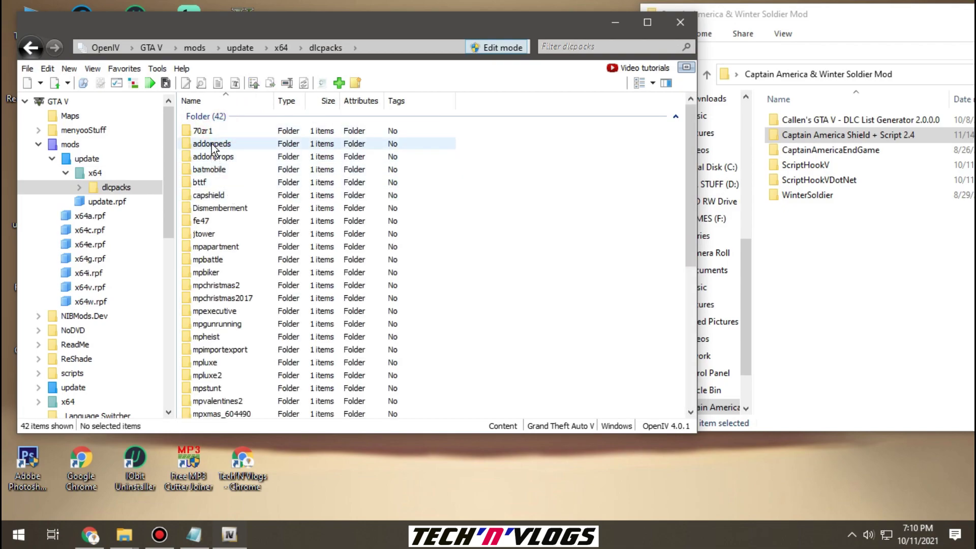
double_click(212, 132)
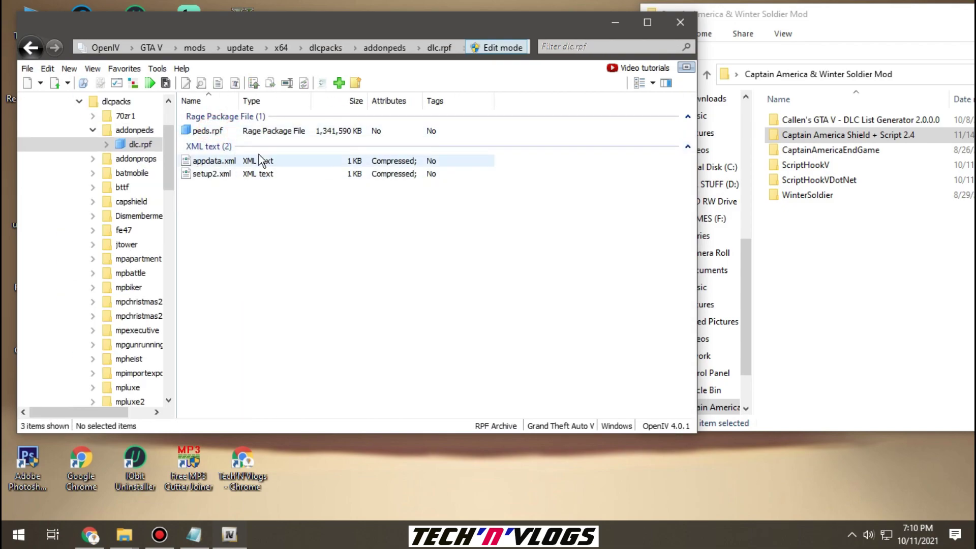
left_click(221, 130)
scroll(581, 253, "down", 6)
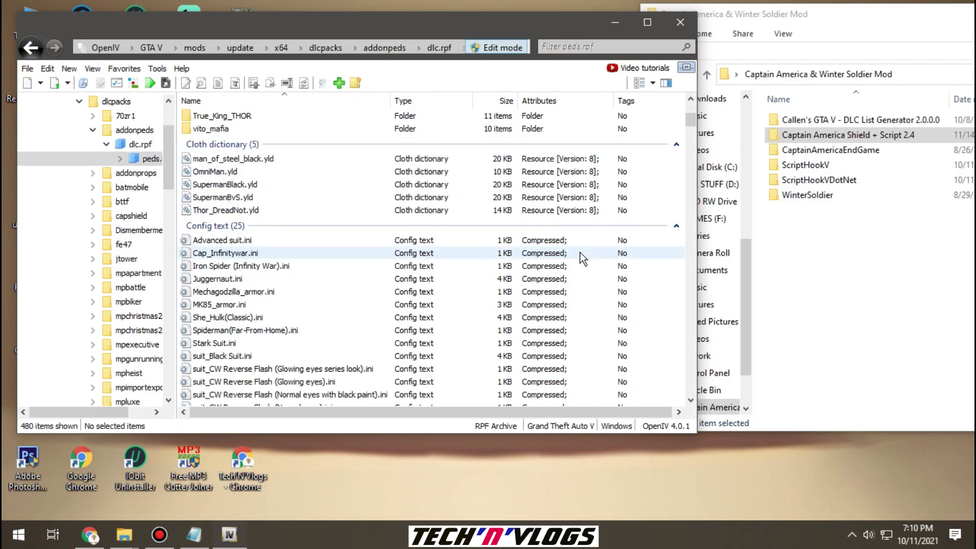
Copy the four CaptainAmericaEndGame files (.ydd, .yft, .ymt, .ytd) into peds.rpf, and return to the main mod folder
left_click(842, 268)
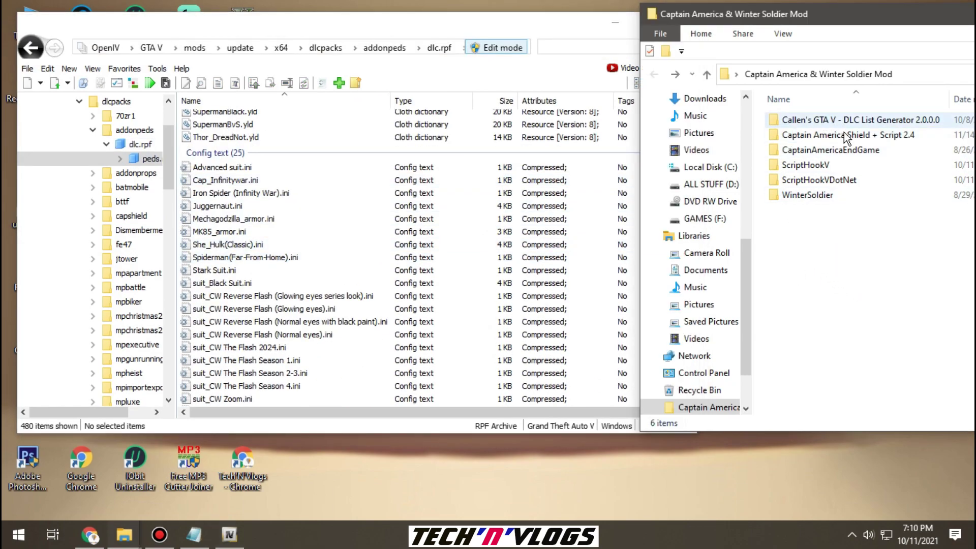
double_click(831, 150)
left_click_drag(813, 228, 545, 239)
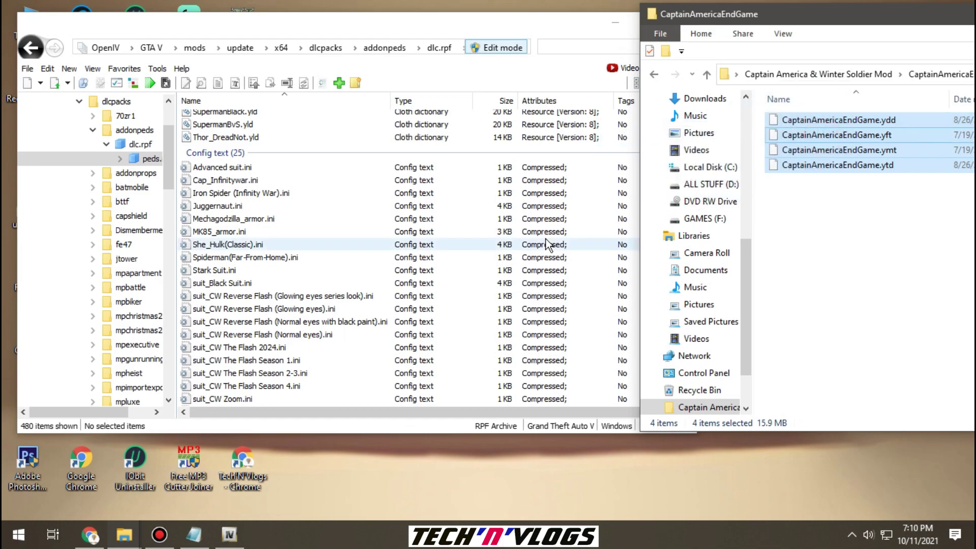
left_click(843, 242)
left_click(654, 74)
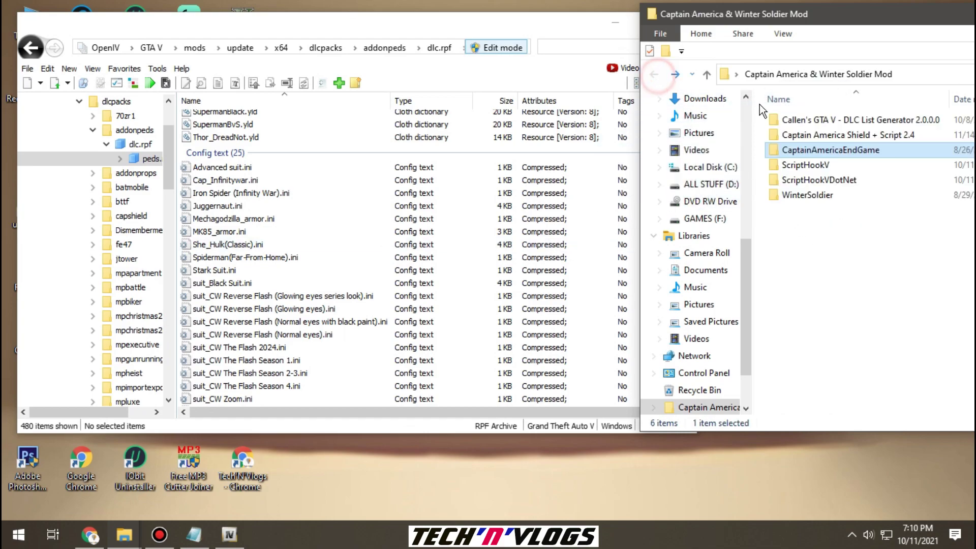
Copy the files from the WinterSoldier folder into peds.rpf, and return to the main mod folder
double_click(808, 195)
left_click_drag(799, 230, 790, 264)
left_click(790, 263)
left_click(654, 76)
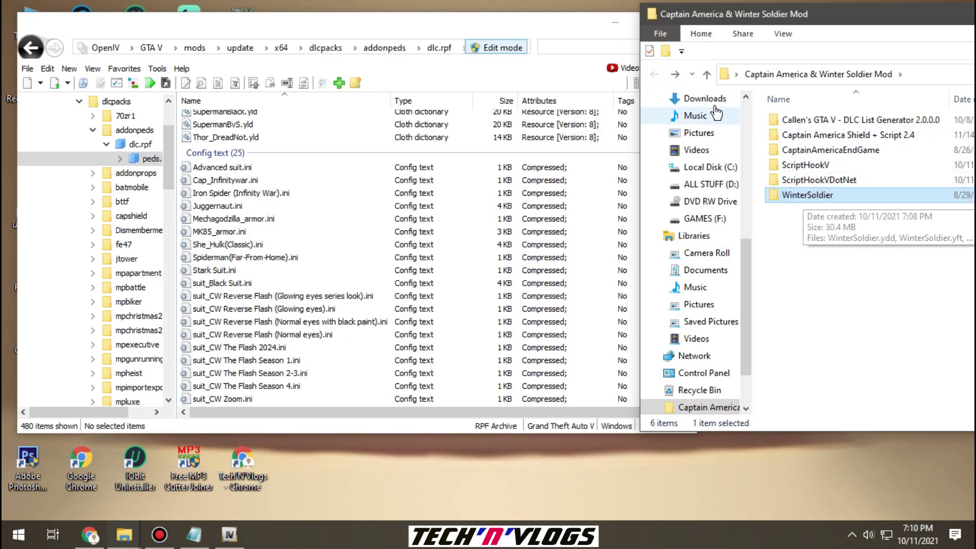
Go back in OpenIV from the peds.rpf archive to the GTA V root folder
left_click(517, 23)
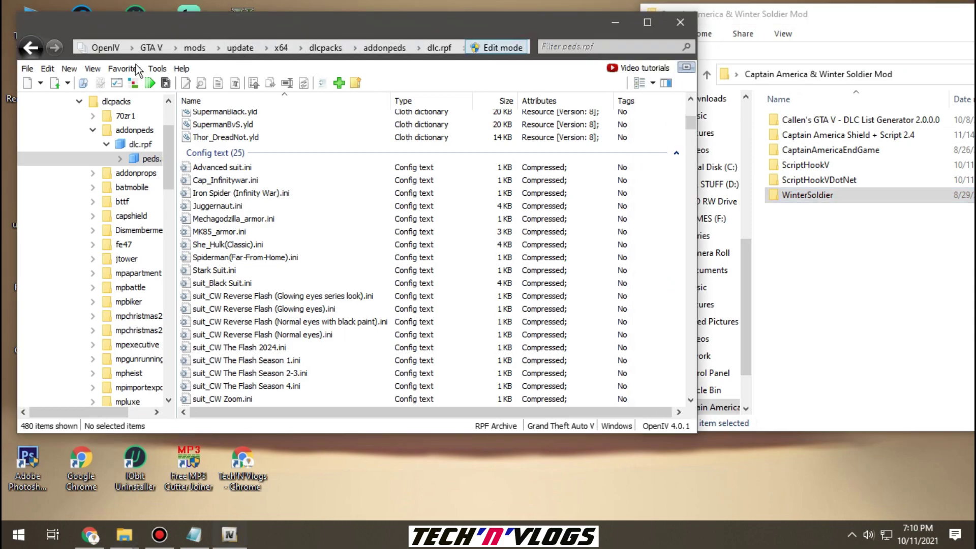
left_click(26, 49)
left_click(25, 49)
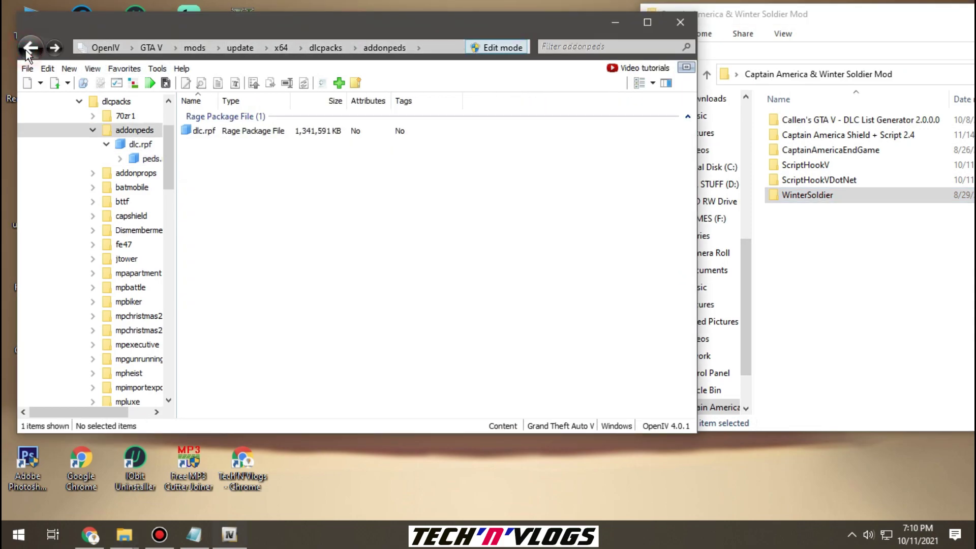
left_click(26, 50)
left_click(26, 50)
left_click(25, 50)
left_click(25, 49)
left_click(26, 49)
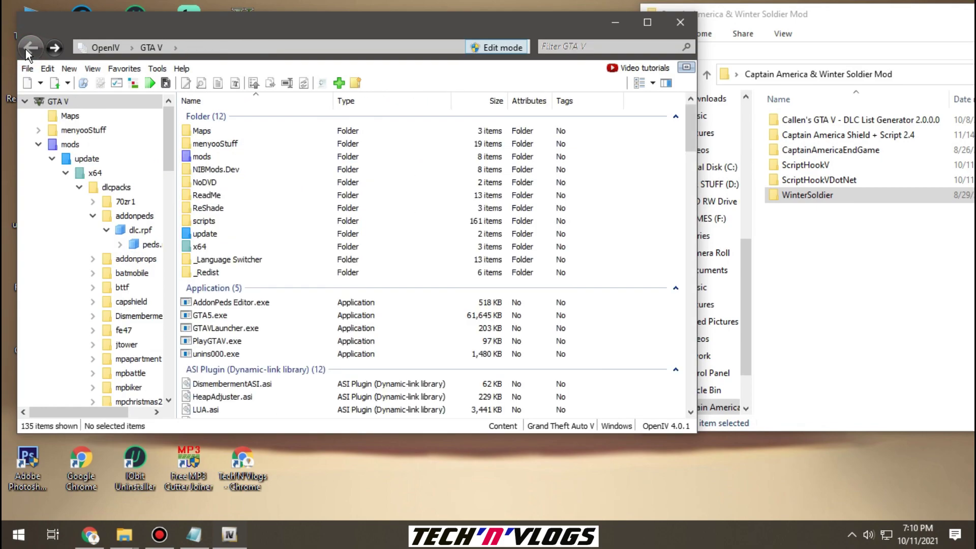
Open mods/update/update.rpf/common/data in OpenIV and select the dlclist.xml file
left_click(201, 158)
double_click(201, 157)
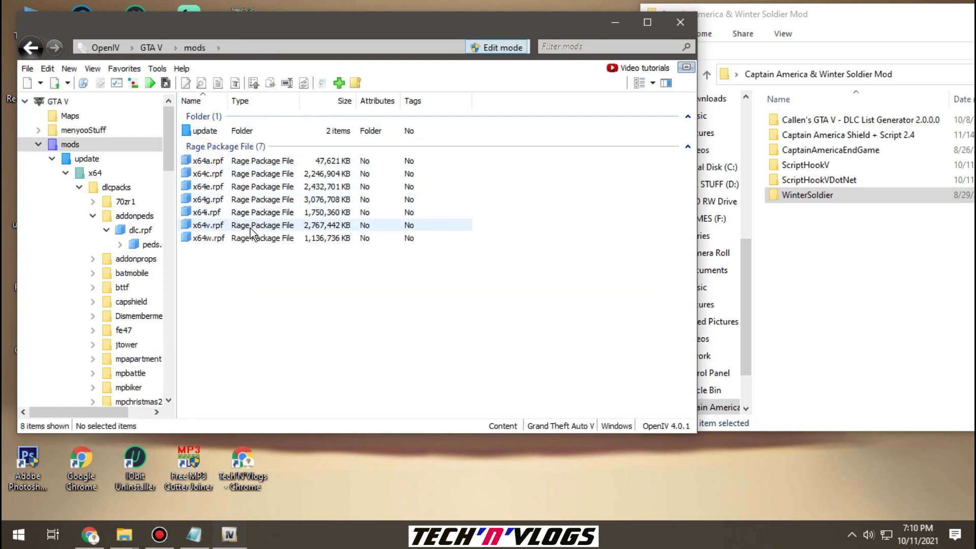
double_click(207, 133)
double_click(213, 161)
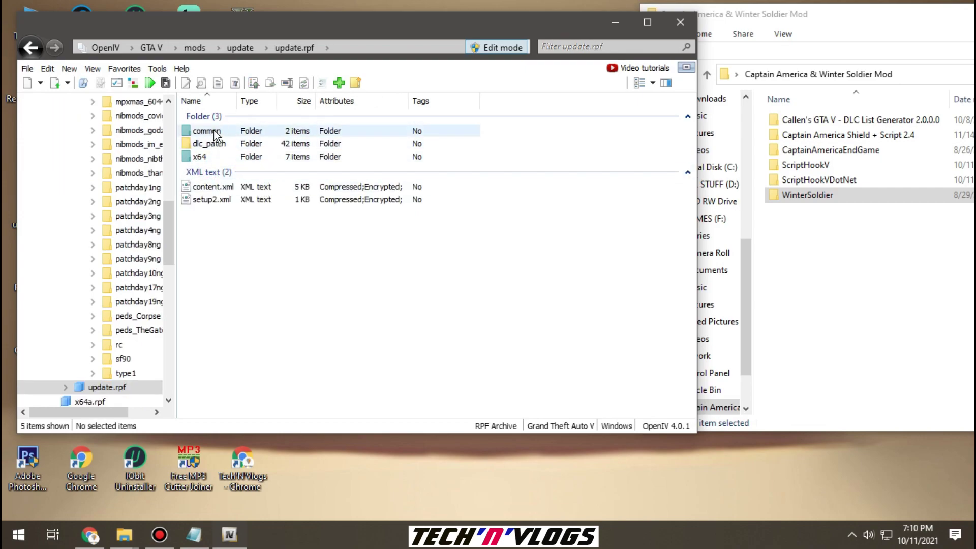
double_click(214, 131)
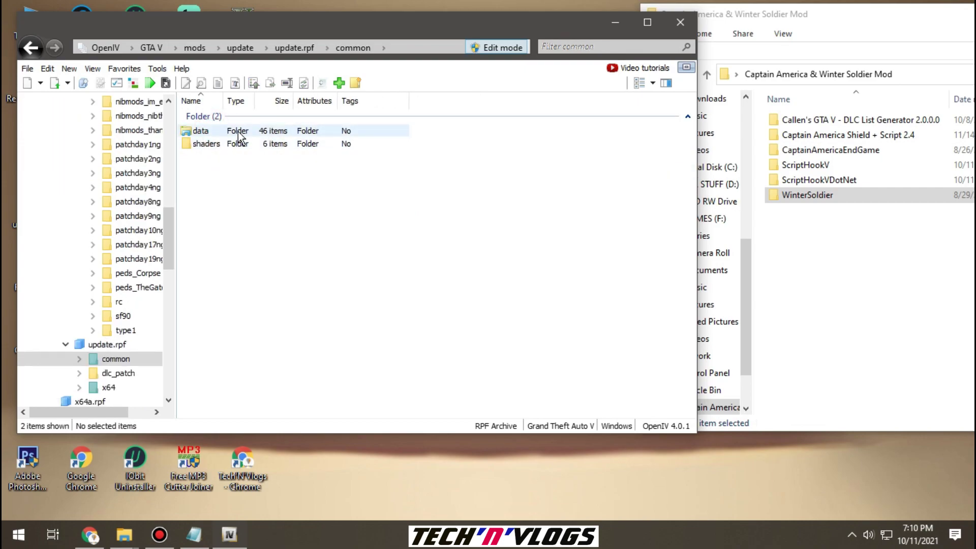
left_click(240, 137)
double_click(218, 132)
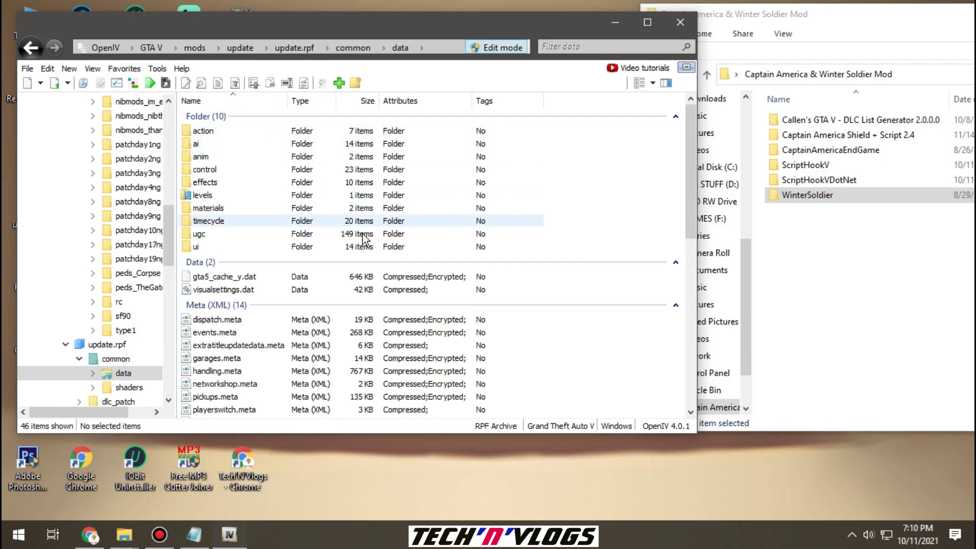
scroll(401, 244, "down", 10)
scroll(491, 236, "up", 4)
scroll(490, 233, "down", 3)
left_click(224, 294)
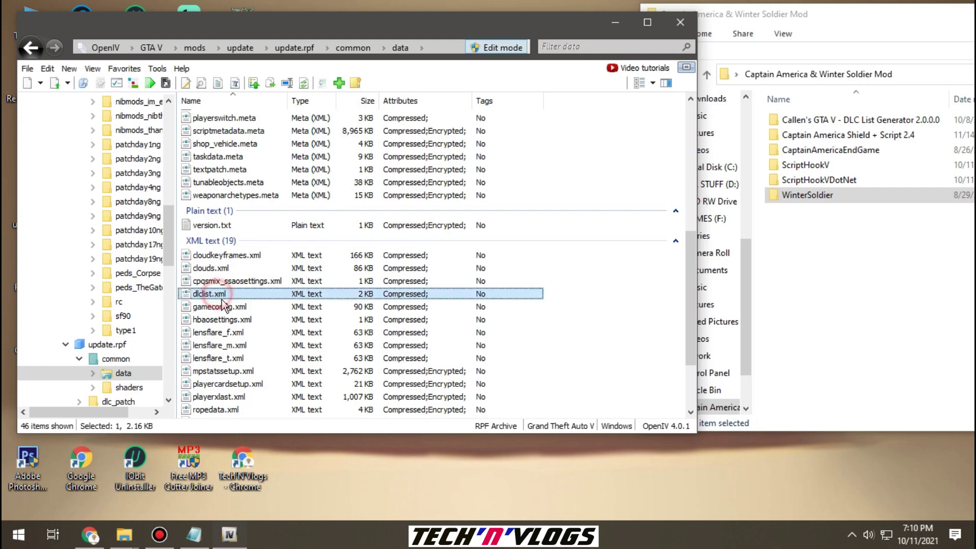
Run generate.exe from the Callen's GTA V - DLC List Generator 2.0.0.0 folder
left_click(899, 311)
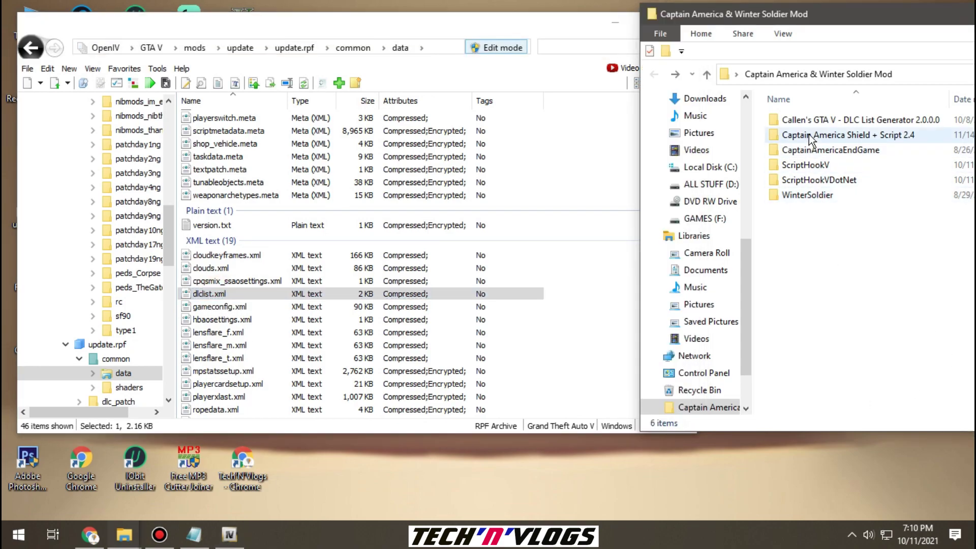
left_click(832, 118)
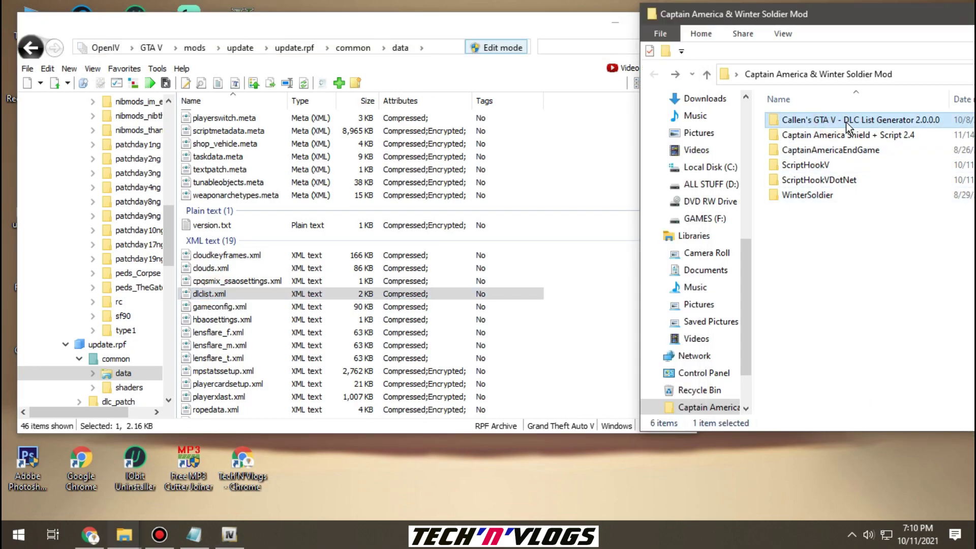
double_click(846, 121)
left_click(834, 121)
left_click(809, 135)
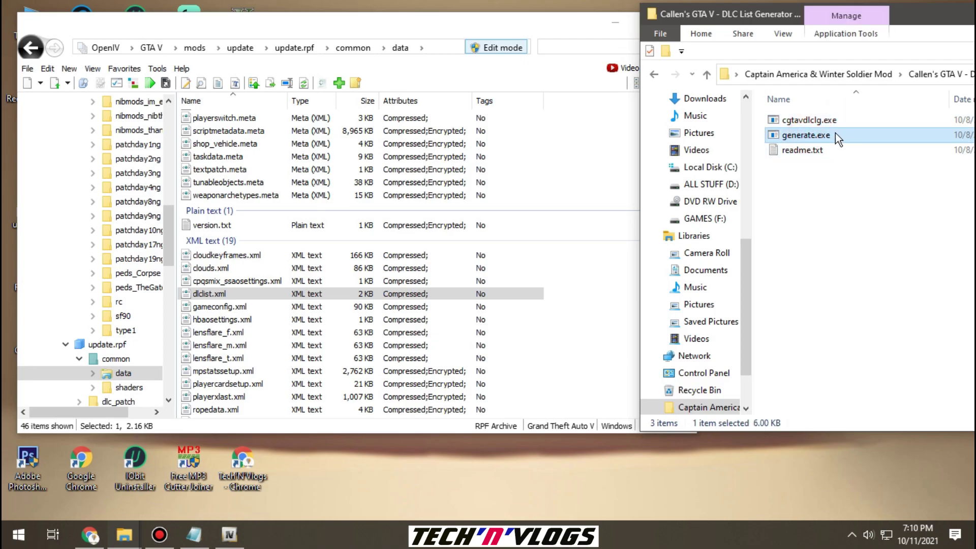
double_click(828, 135)
Generate the DLC list from the Grand Theft Auto V/mods/update/x64/dlcpacks folder on the GAMES (F:) drive
scroll(458, 305, "down", 1)
scroll(432, 249, "up", 1)
double_click(424, 244)
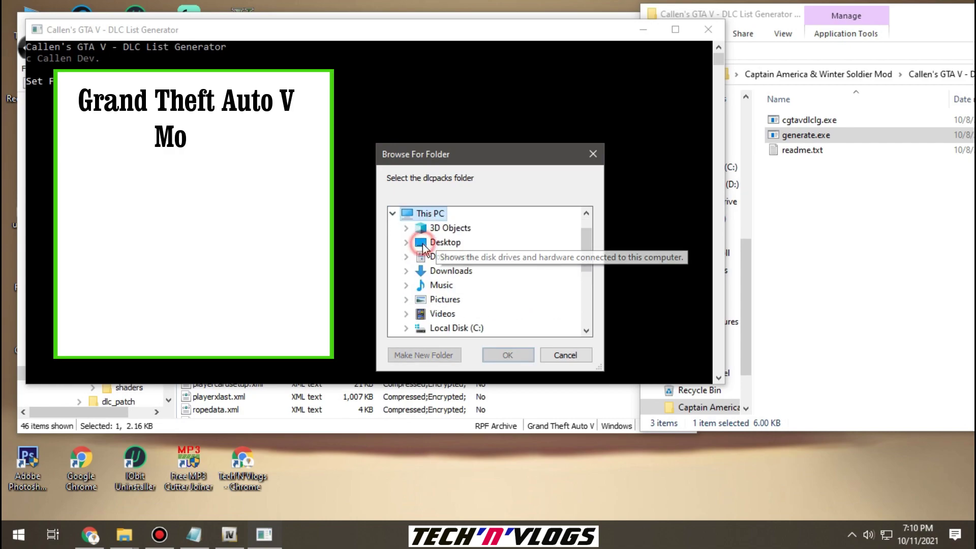
scroll(487, 273, "down", 2)
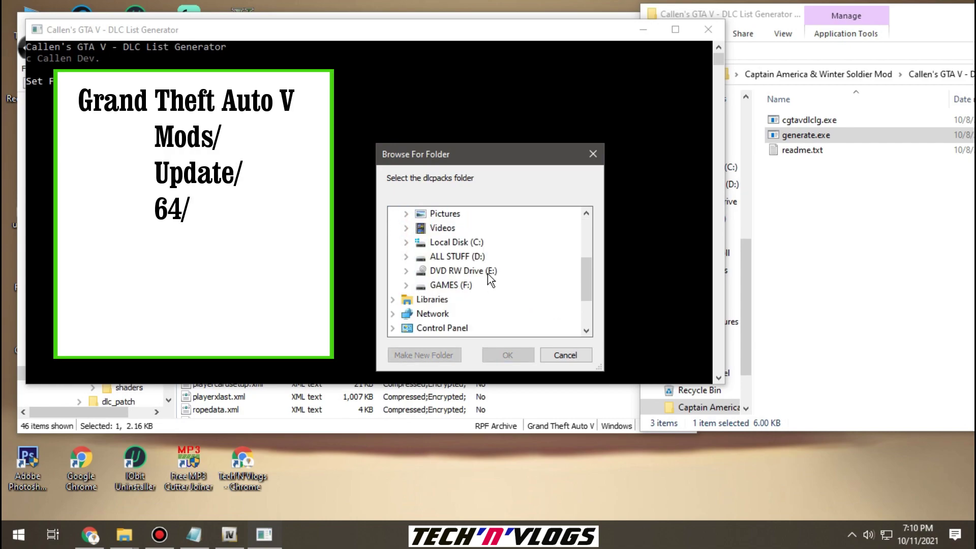
double_click(445, 287)
scroll(457, 264, "down", 1)
scroll(478, 239, "up", 1)
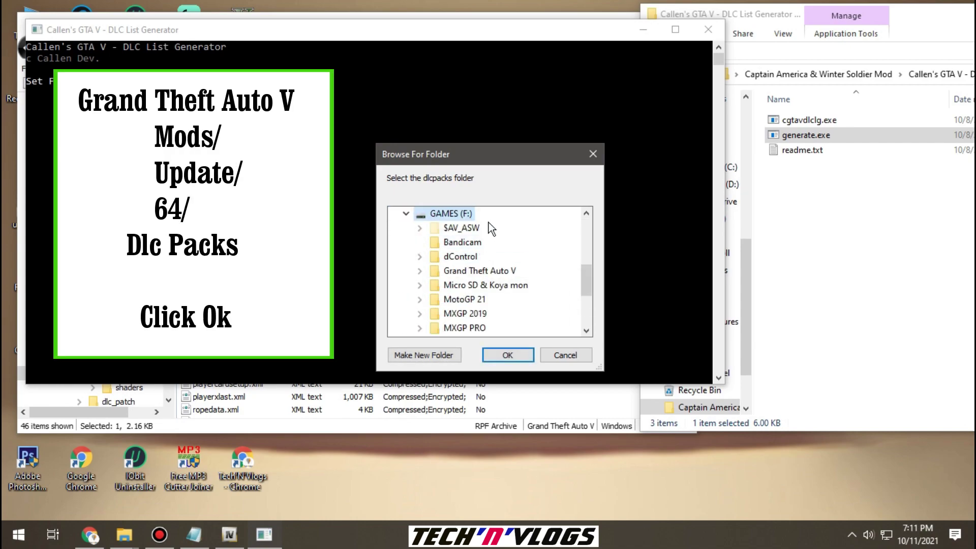
double_click(486, 274)
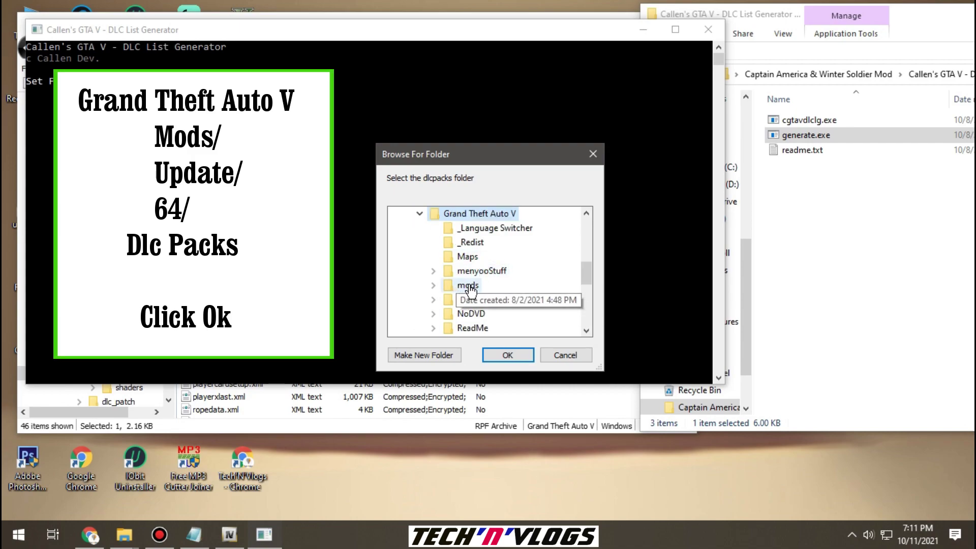
double_click(468, 286)
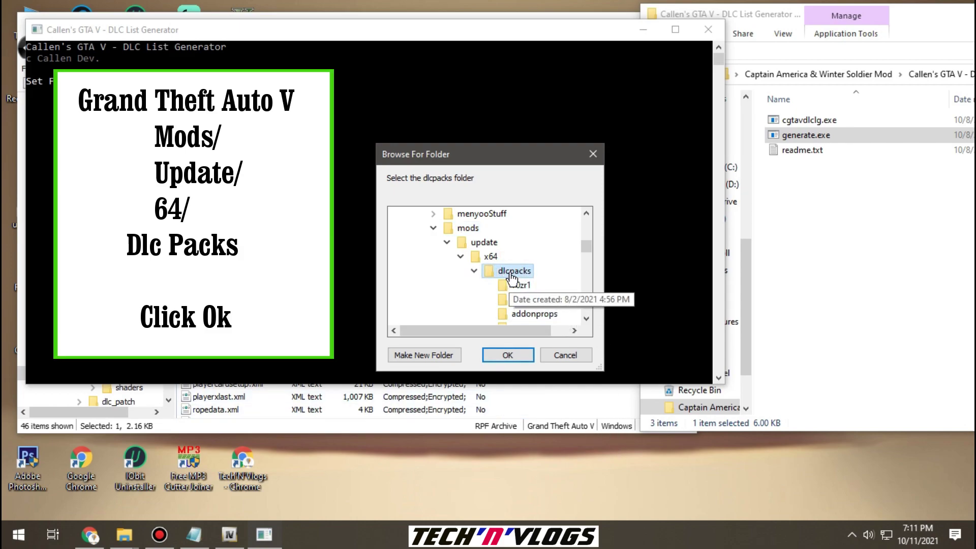
left_click(505, 354)
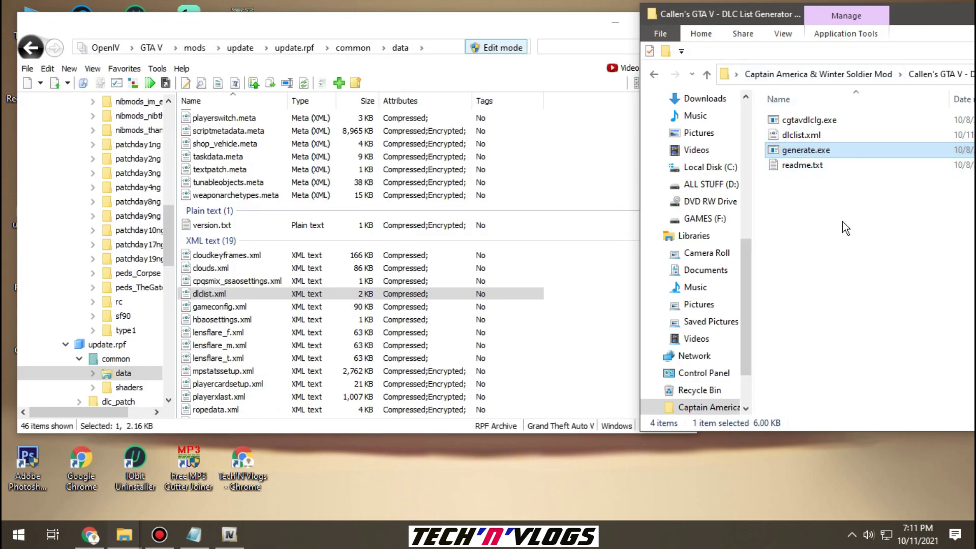
Copy the generated dlclist.xml into the update.rpf/common/data folder in OpenIV
left_click(807, 135)
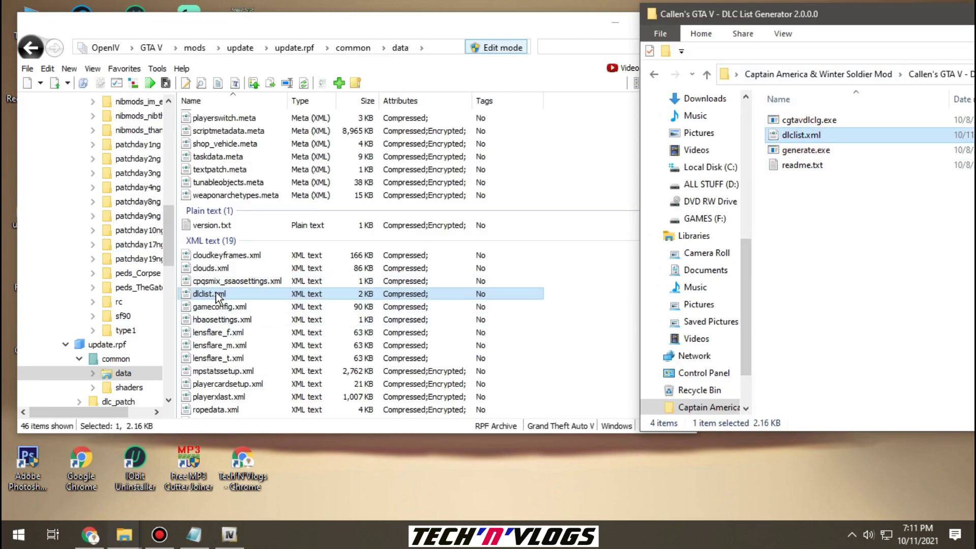
left_click_drag(792, 133, 491, 263)
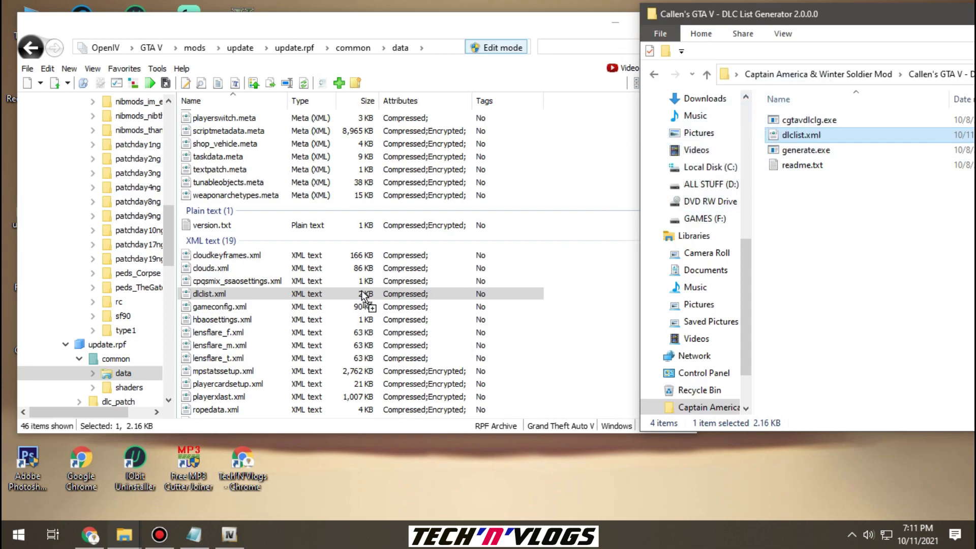
left_click_drag(554, 285, 568, 276)
Close OpenIV and return to the main Captain America & Winter Soldier Mod folder
left_click_drag(520, 23, 465, 17)
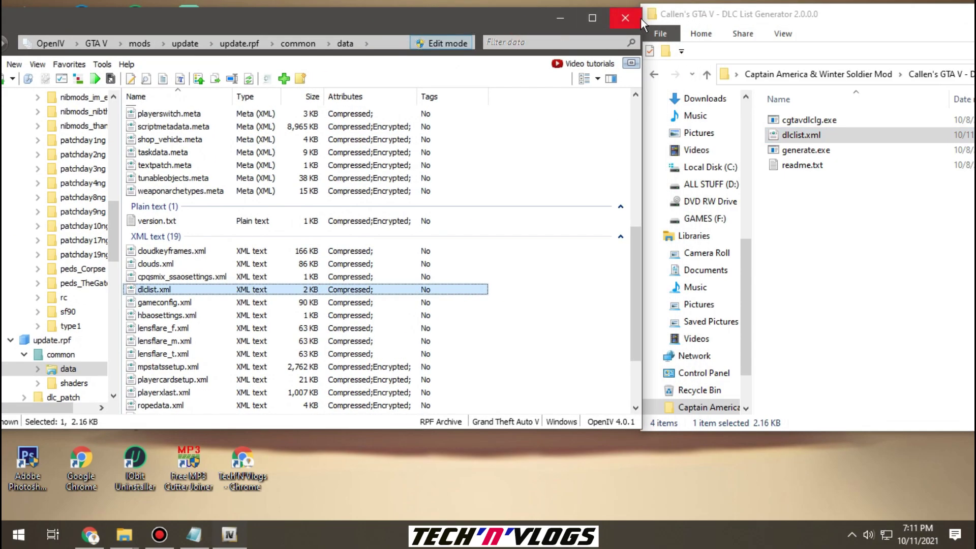
left_click(625, 19)
left_click(838, 254)
left_click(655, 76)
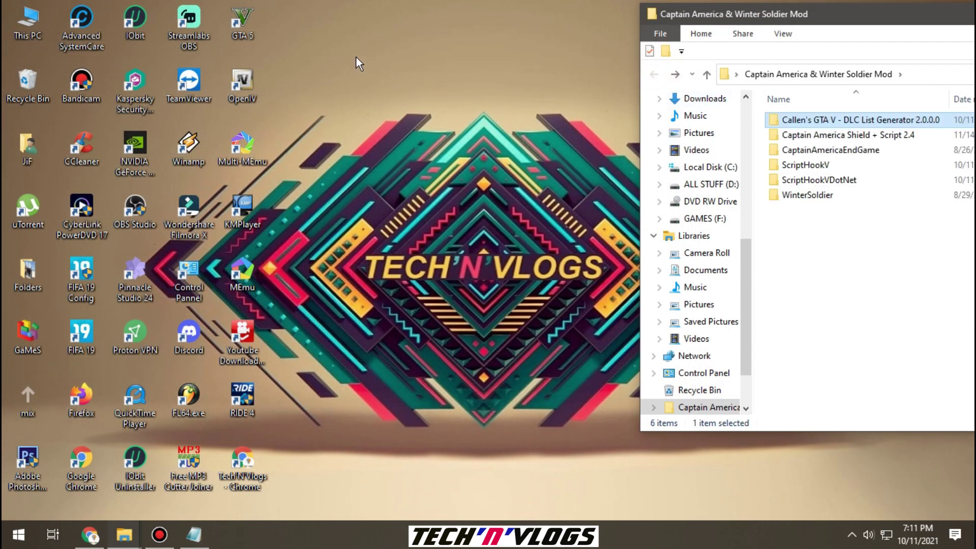
Open the GTA 5 shortcut's file location and run AddonPeds Editor.exe as administrator
right_click(258, 20)
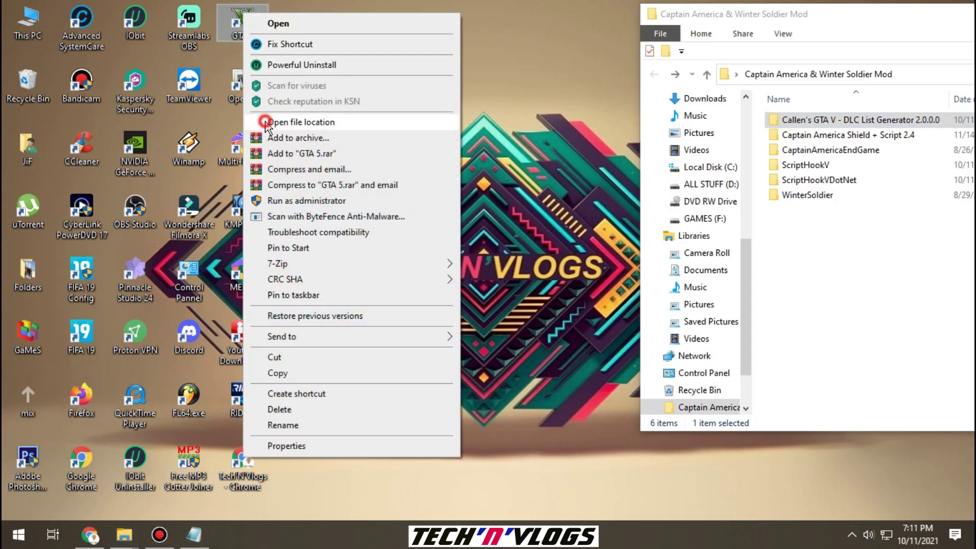
left_click(301, 122)
left_click(194, 300)
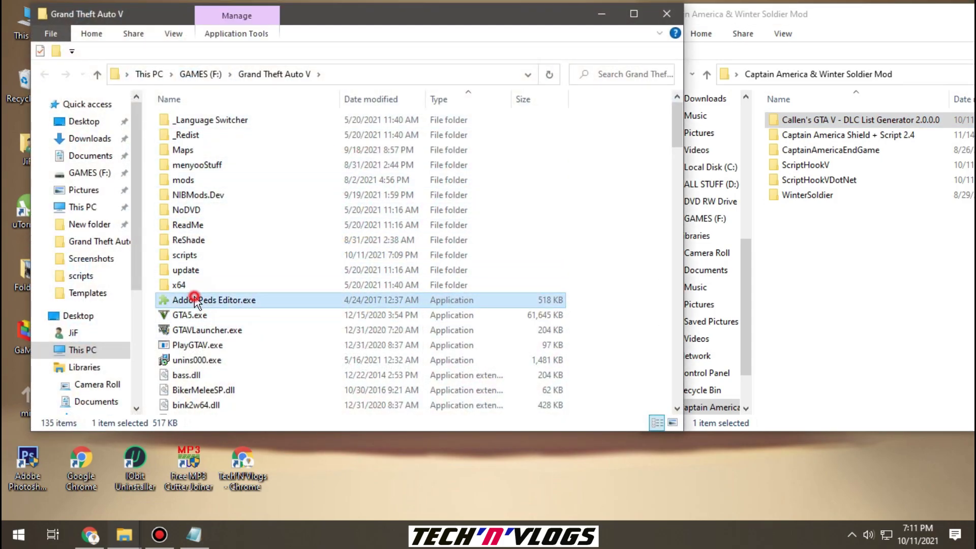
right_click(239, 301)
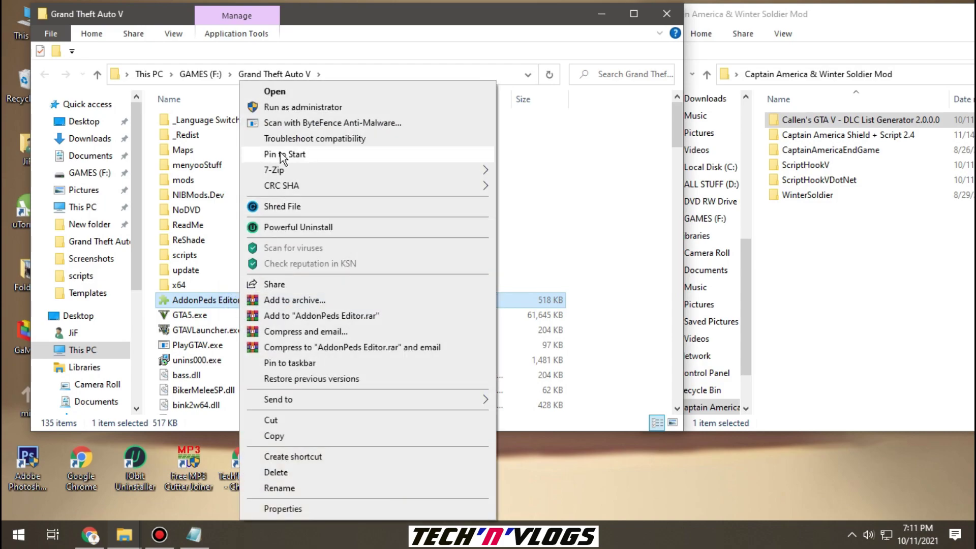
left_click(279, 107)
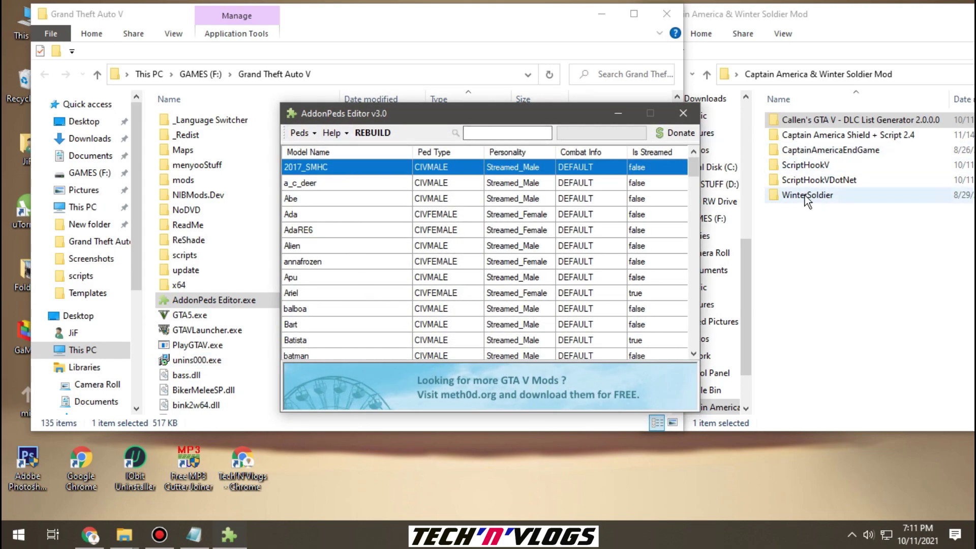
Copy the base name of CaptainAmericaEndGame.ydd from the CaptainAmericaEndGame folder without renaming the file
left_click(856, 152)
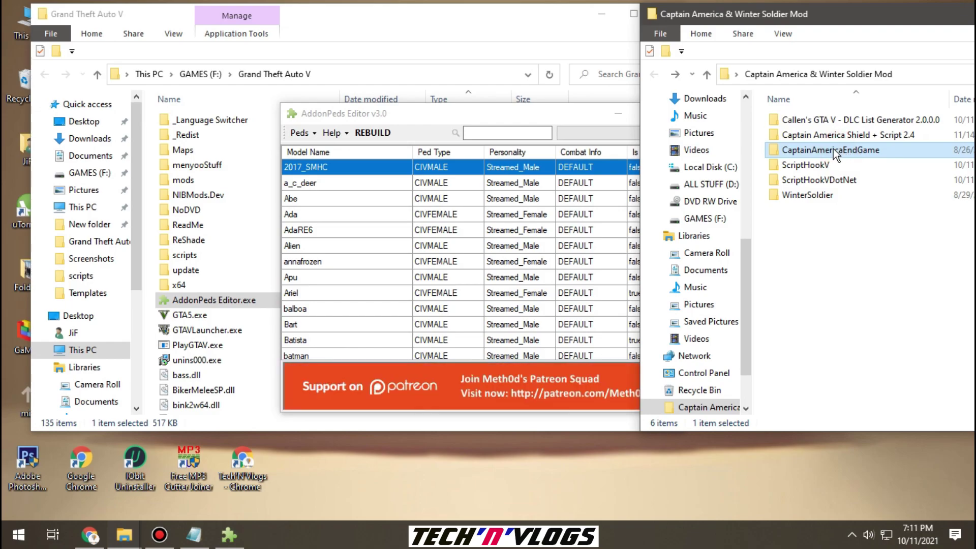
double_click(833, 150)
right_click(813, 121)
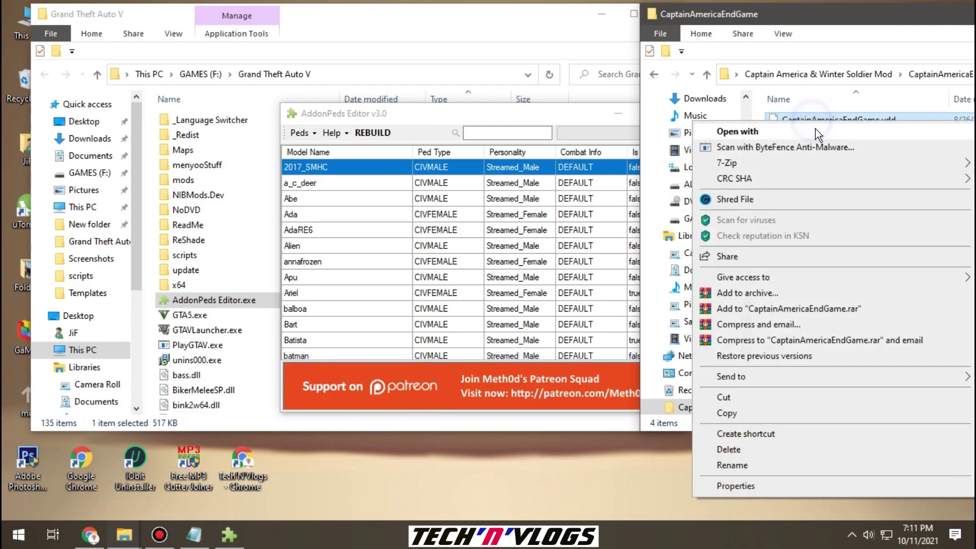
left_click(760, 466)
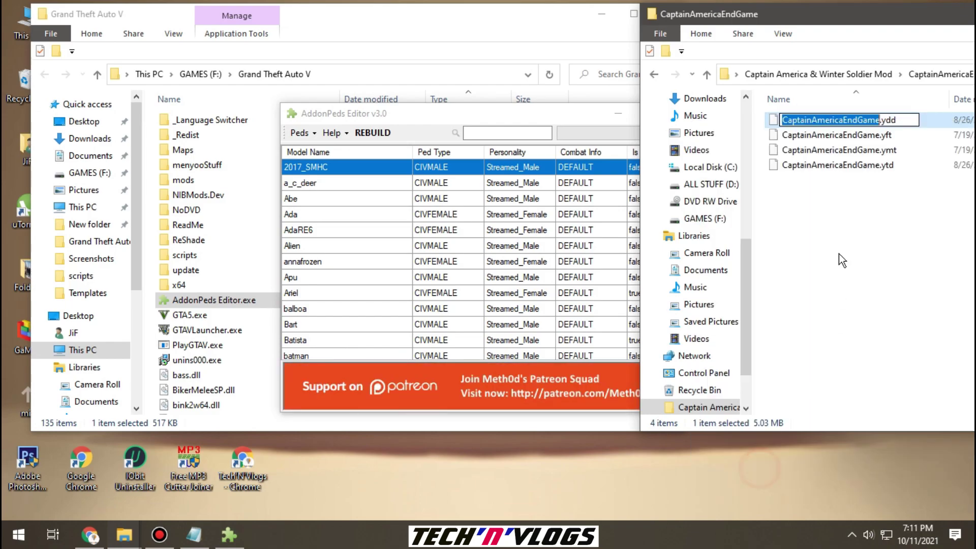
right_click(821, 121)
left_click(831, 164)
Add a new ped in AddonPeds Editor with model name CaptainAmericaEndGame, ped type Male and Is Streamed set to false
left_click_drag(509, 114, 362, 99)
left_click(152, 118)
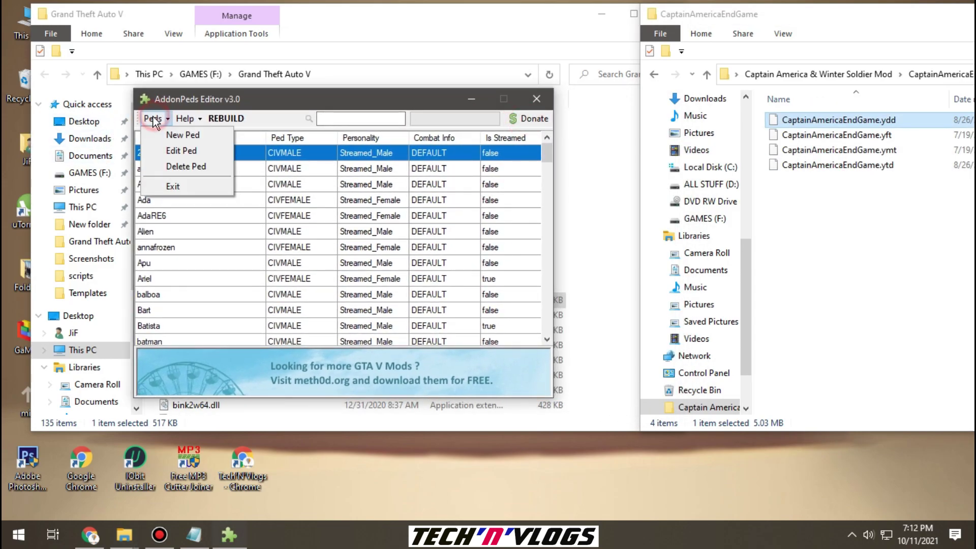
left_click(182, 135)
right_click(415, 197)
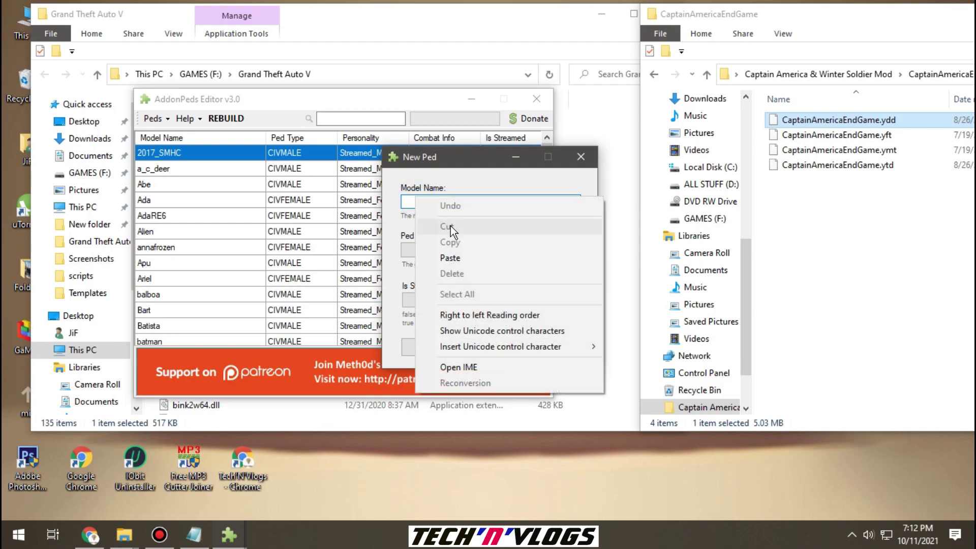
left_click(448, 256)
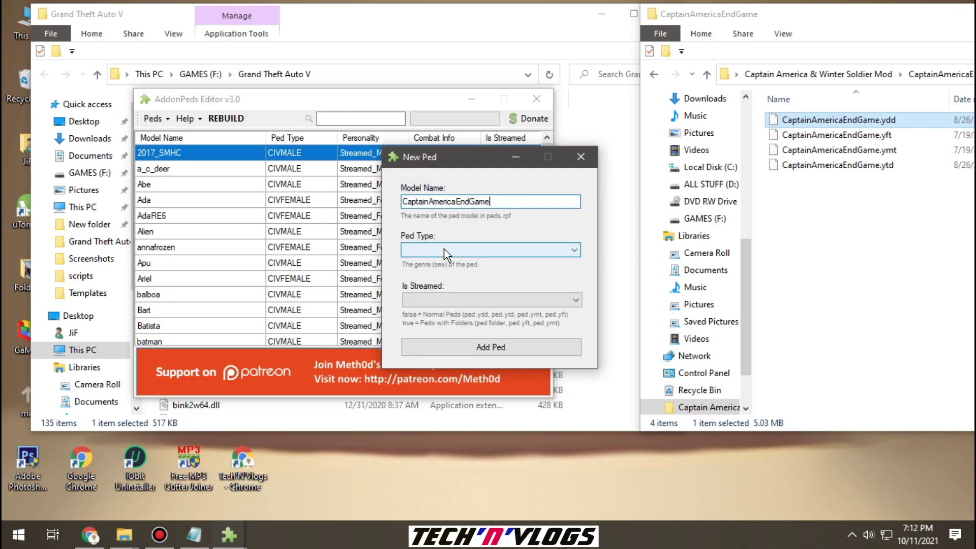
left_click(464, 249)
left_click(415, 263)
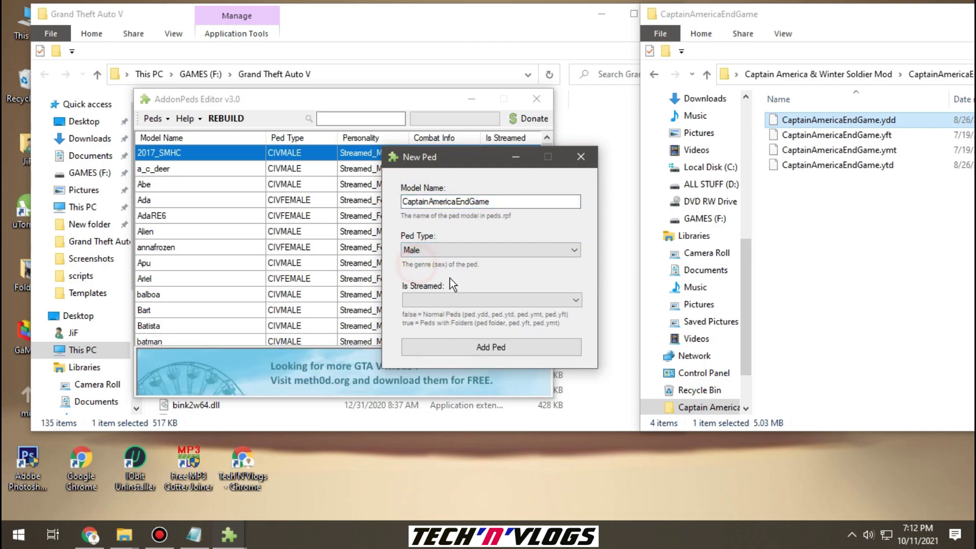
left_click(457, 300)
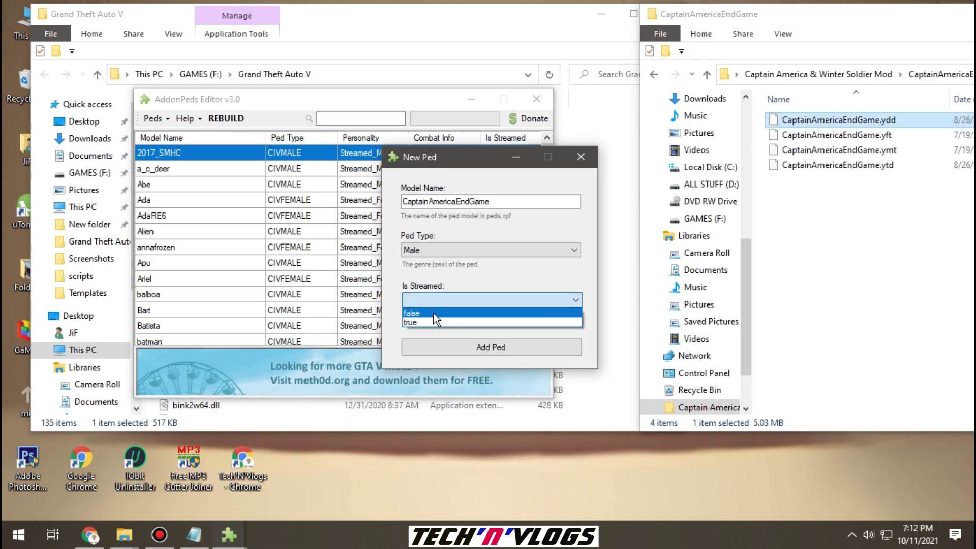
left_click(440, 313)
left_click(469, 346)
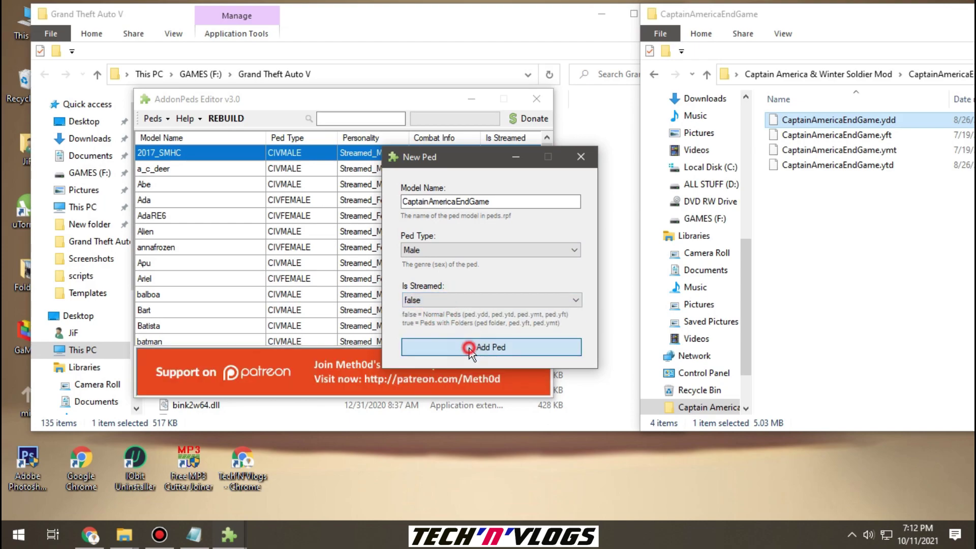
Copy the base name of WinterSoldier.ydd from the mod's WinterSoldier folder without renaming the file
left_click(655, 75)
left_click(826, 197)
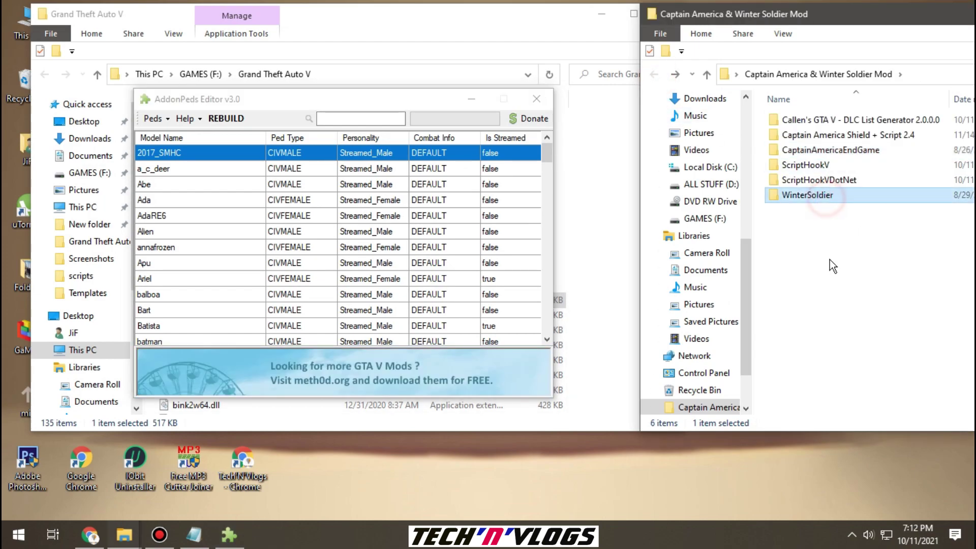
double_click(839, 194)
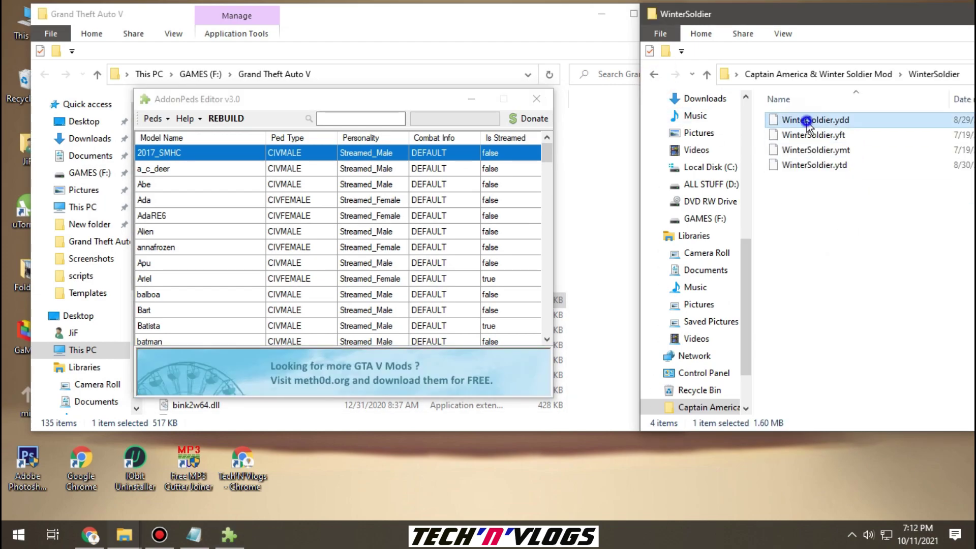
right_click(809, 120)
left_click(780, 465)
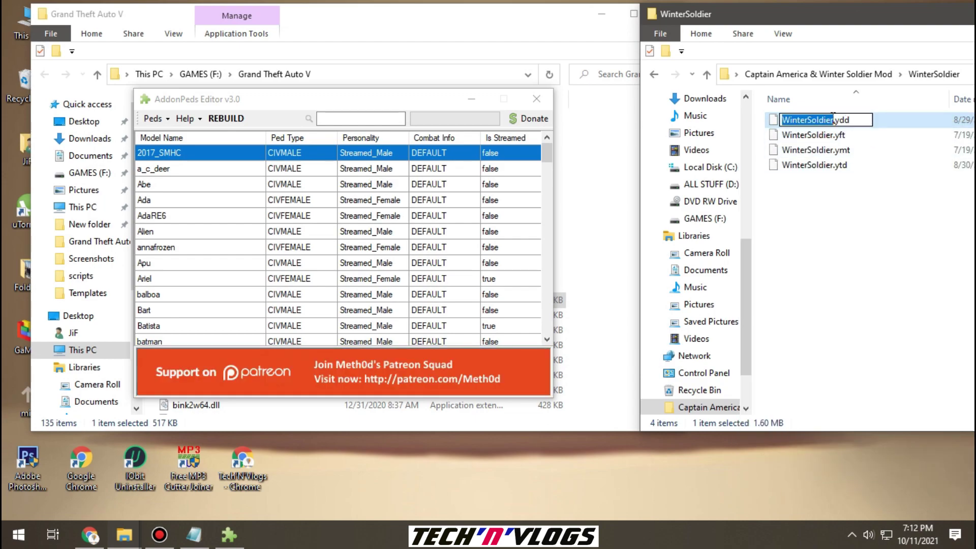
right_click(807, 121)
left_click(826, 169)
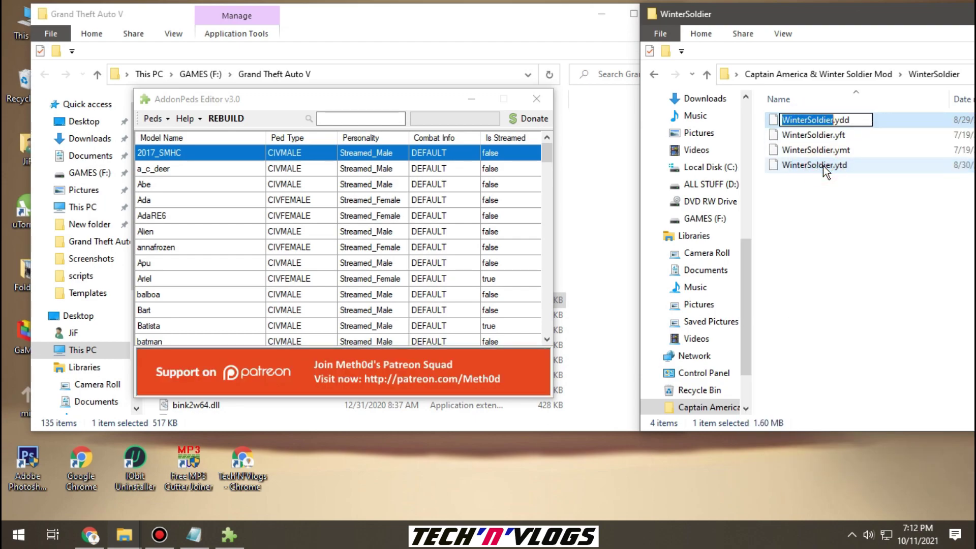
Add a new ped in AddonPeds Editor with model name WinterSoldier, ped type Male and Is Streamed set to false
left_click(155, 122)
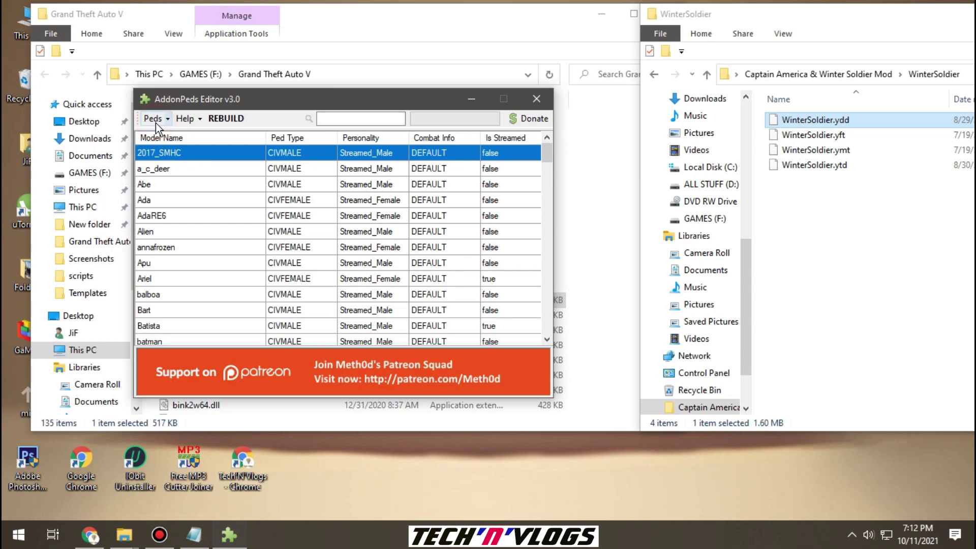
left_click(160, 137)
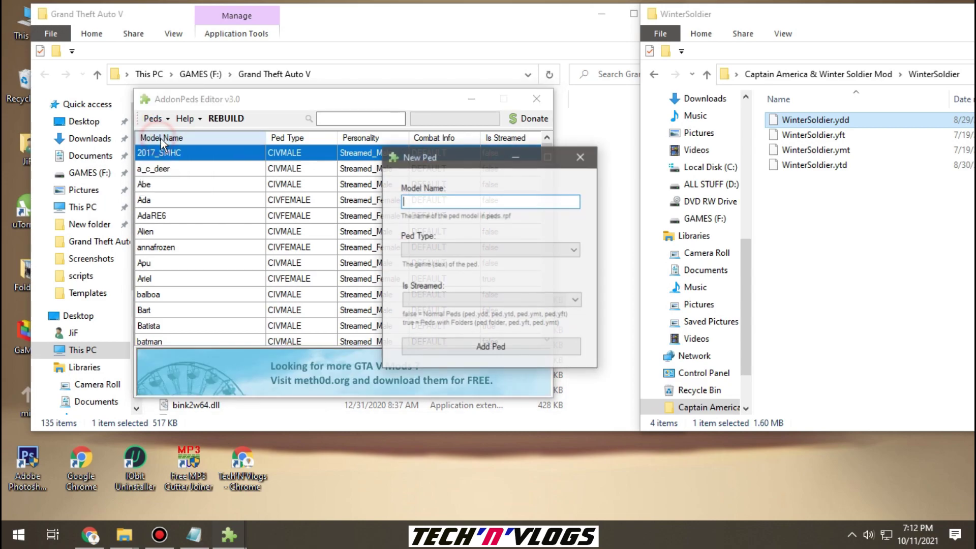
right_click(416, 202)
left_click(452, 266)
left_click(442, 250)
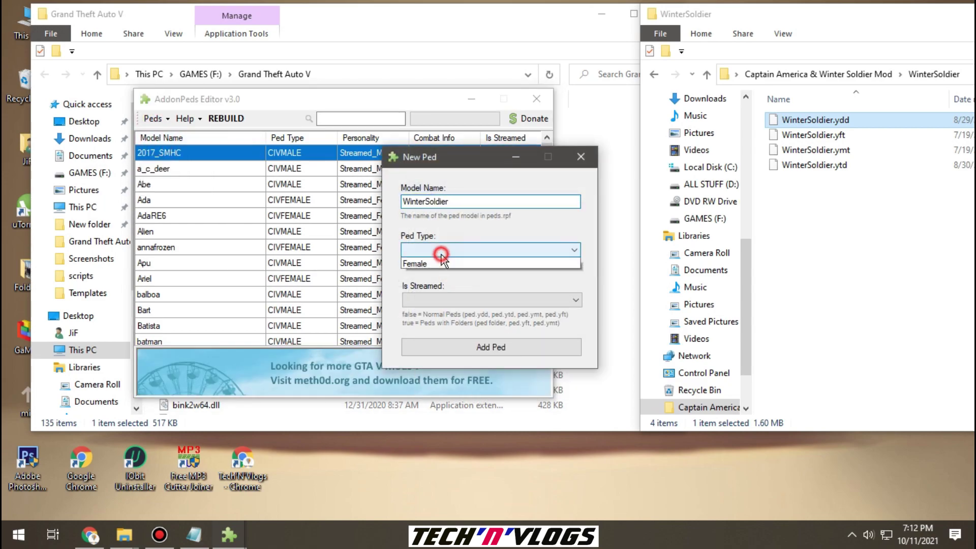
left_click(438, 261)
left_click(447, 299)
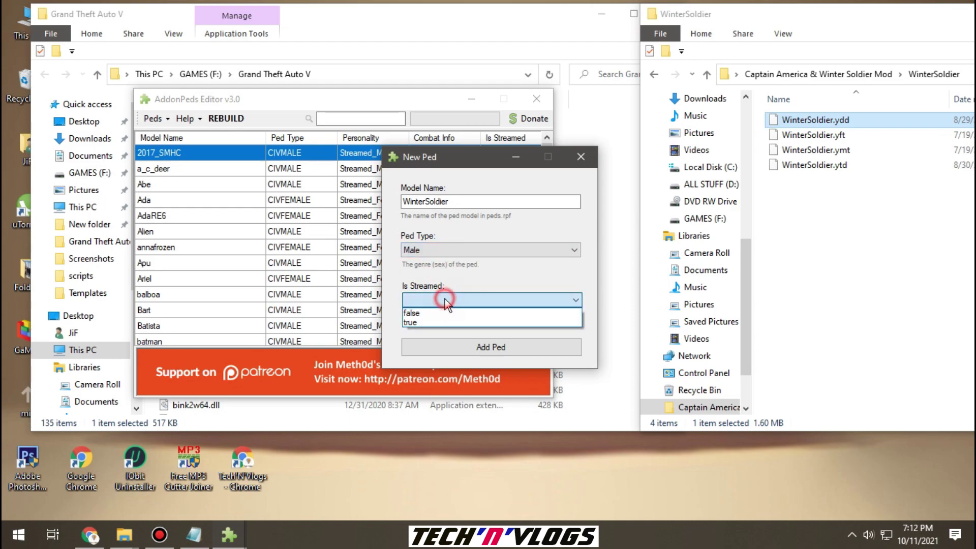
left_click(432, 308)
left_click(480, 347)
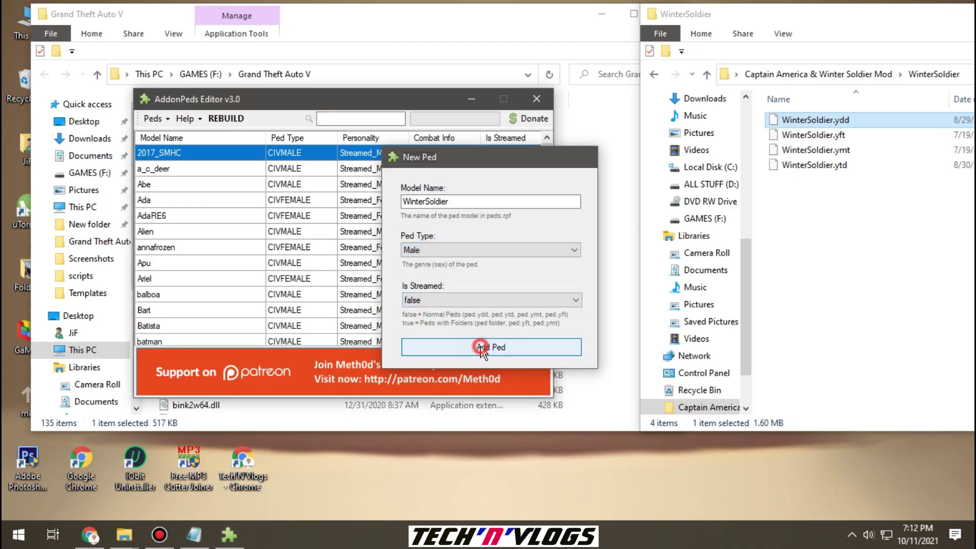
Rebuild the addon peds for the new CaptainAmericaEndGame and WinterSoldier entries and close AddonPeds Editor
left_click_drag(545, 153, 546, 325)
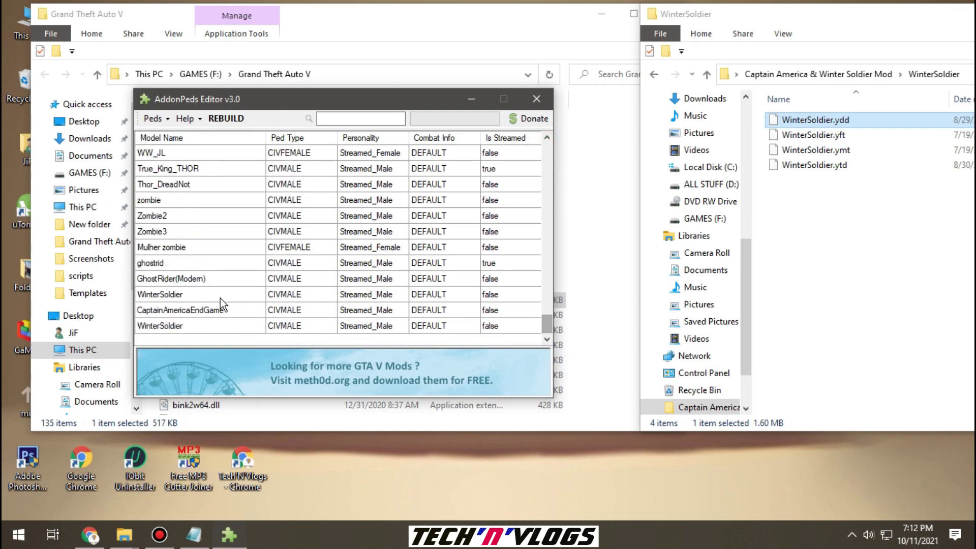
left_click(195, 310)
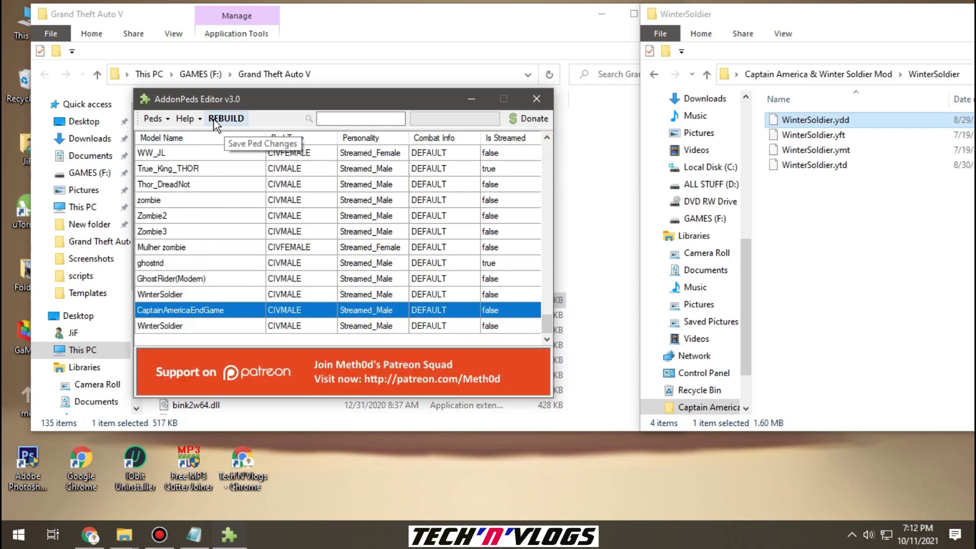
left_click(229, 119)
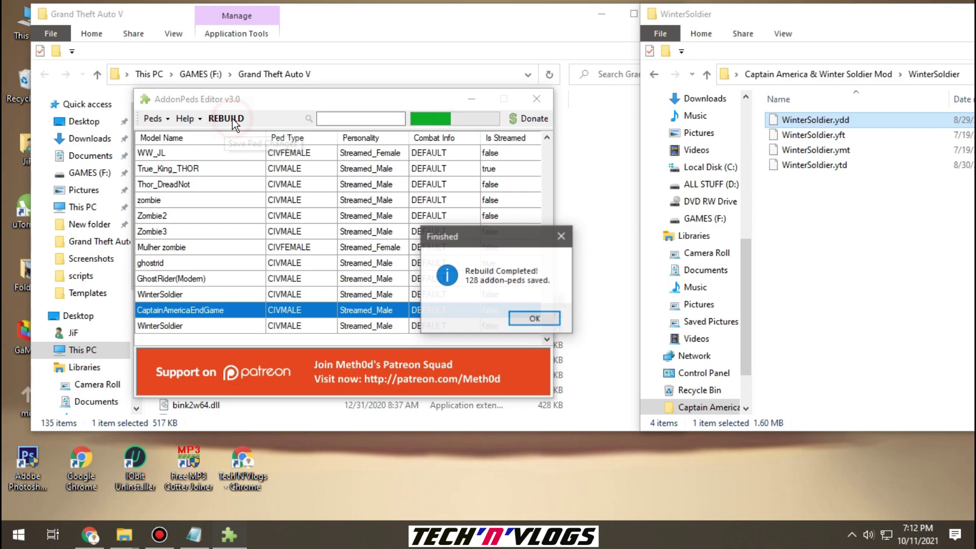
left_click(523, 322)
left_click(177, 328)
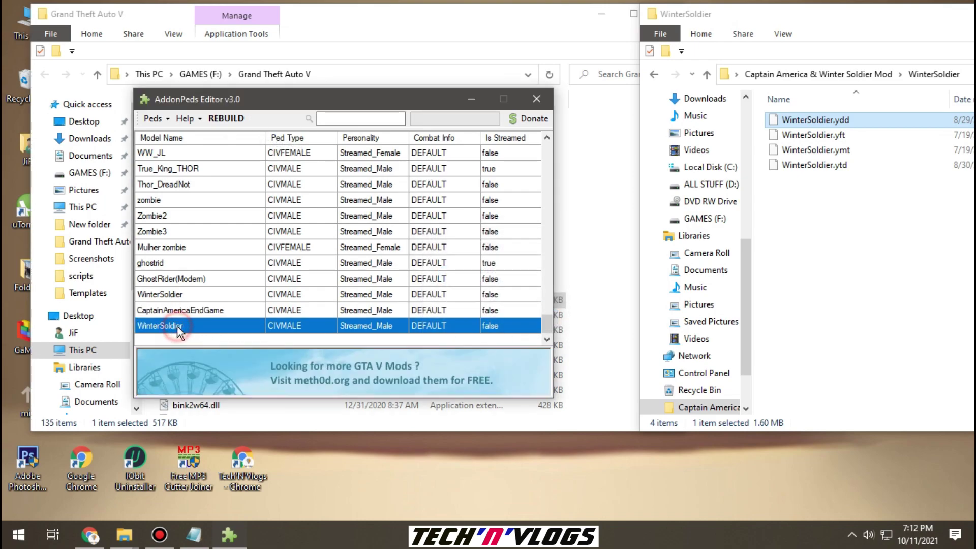
left_click(221, 118)
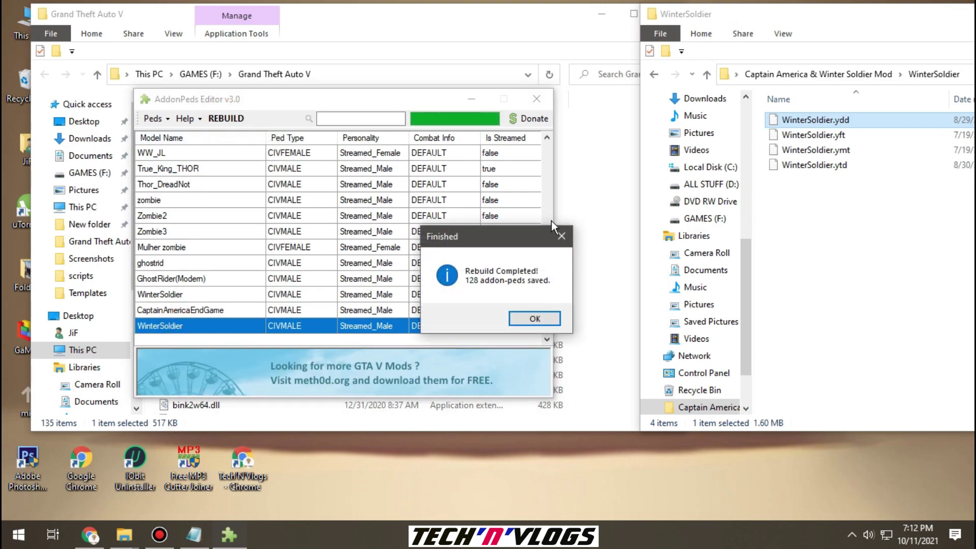
left_click(526, 319)
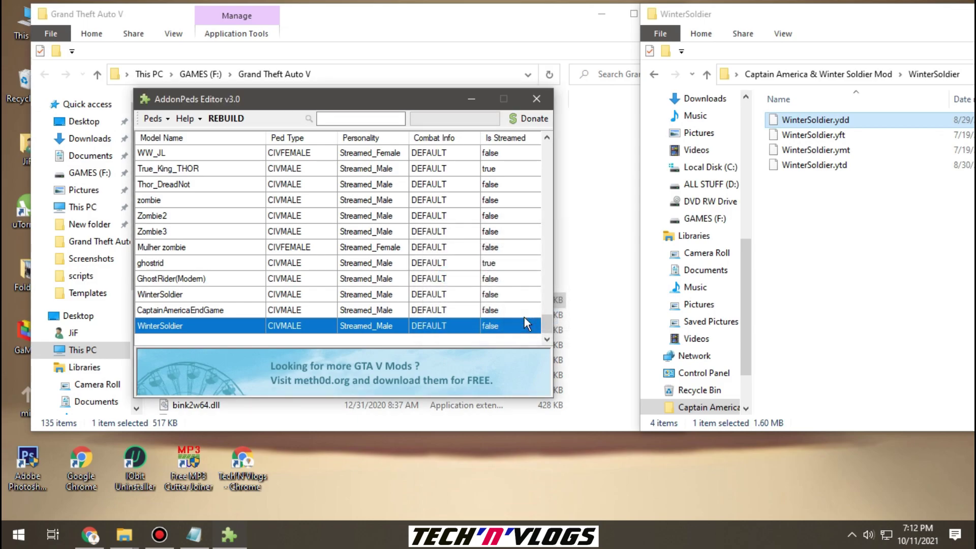
left_click(541, 99)
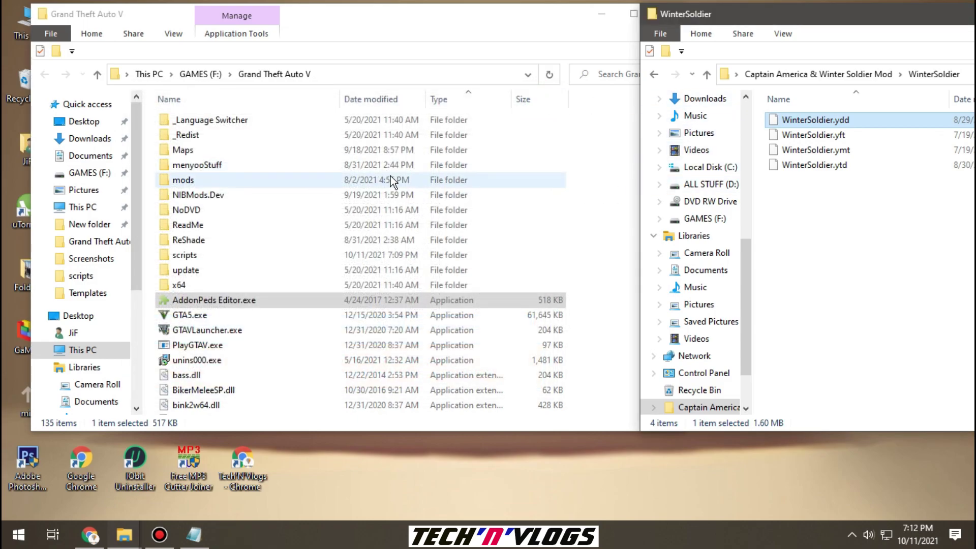
Open Default Player.ini from the Captain America Files folder inside the game's scripts folder and find the ASSIGNED PED MODEL setting
left_click(197, 256)
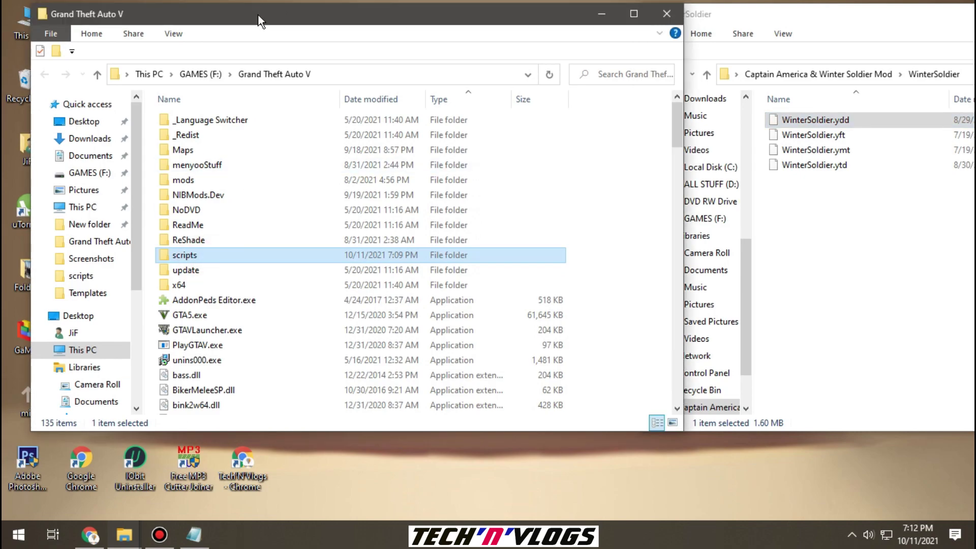
left_click_drag(258, 13, 273, 13)
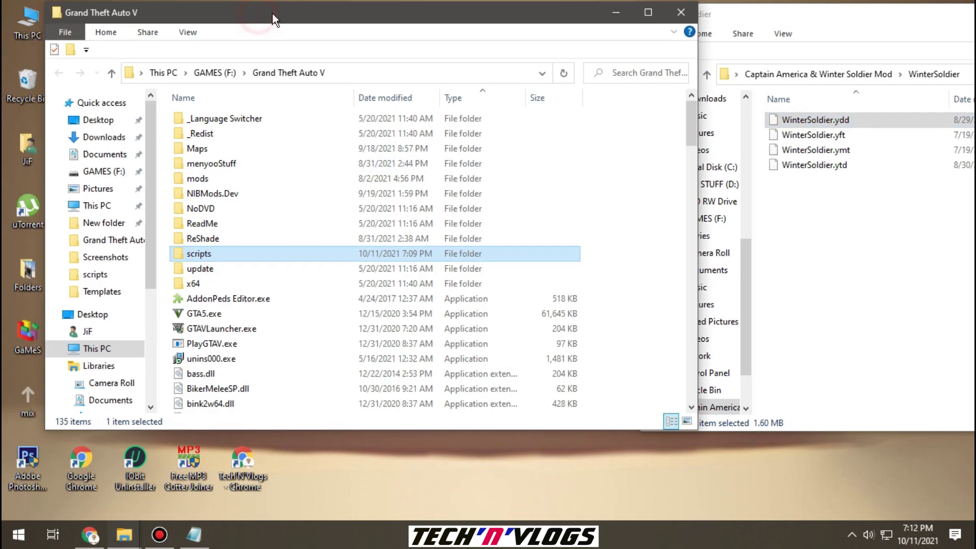
double_click(224, 254)
double_click(243, 134)
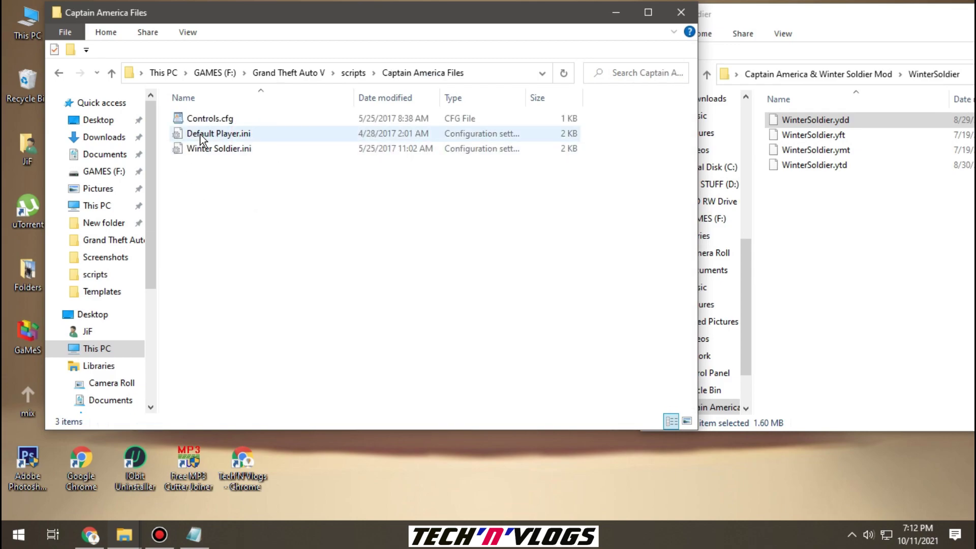
double_click(230, 133)
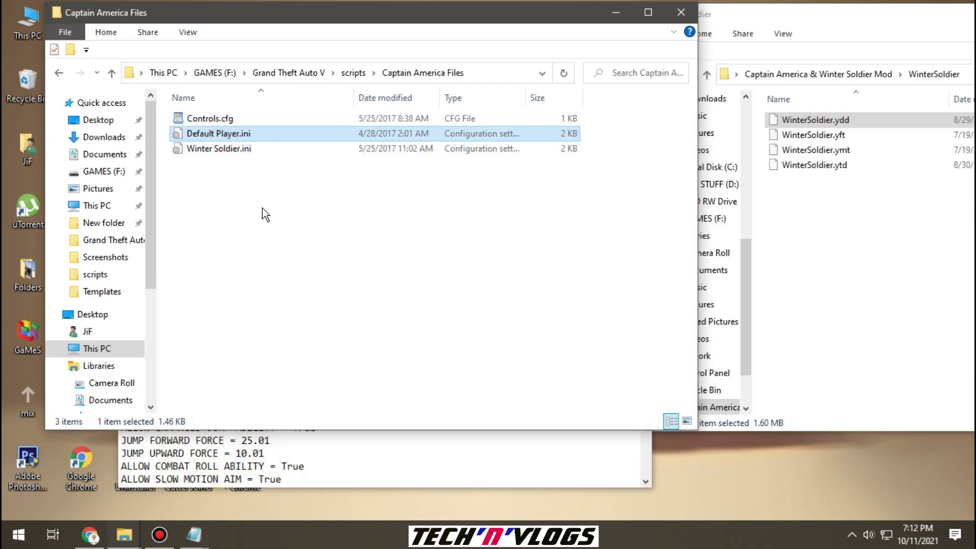
left_click(355, 452)
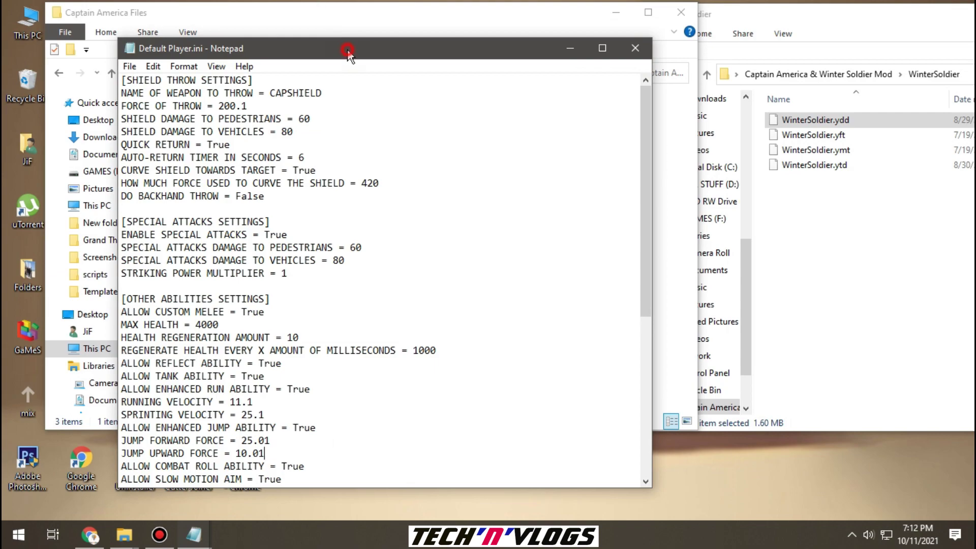
left_click_drag(346, 50, 323, 41)
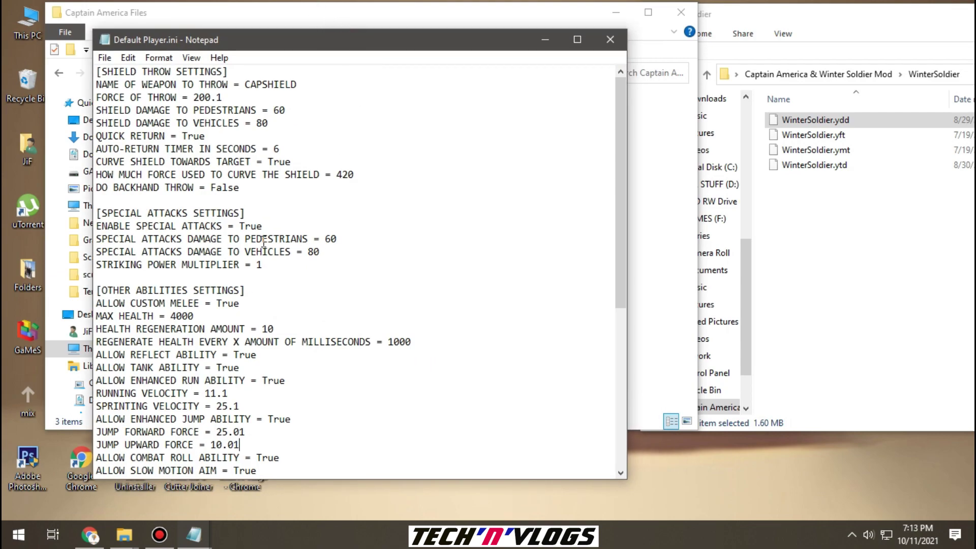
scroll(264, 242, "down", 2)
scroll(263, 242, "down", 1)
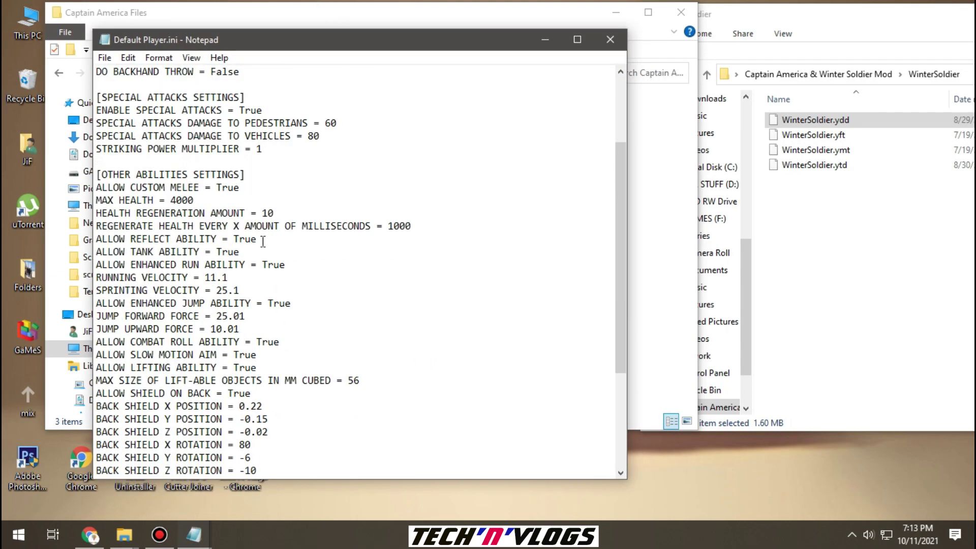
scroll(263, 241, "down", 2)
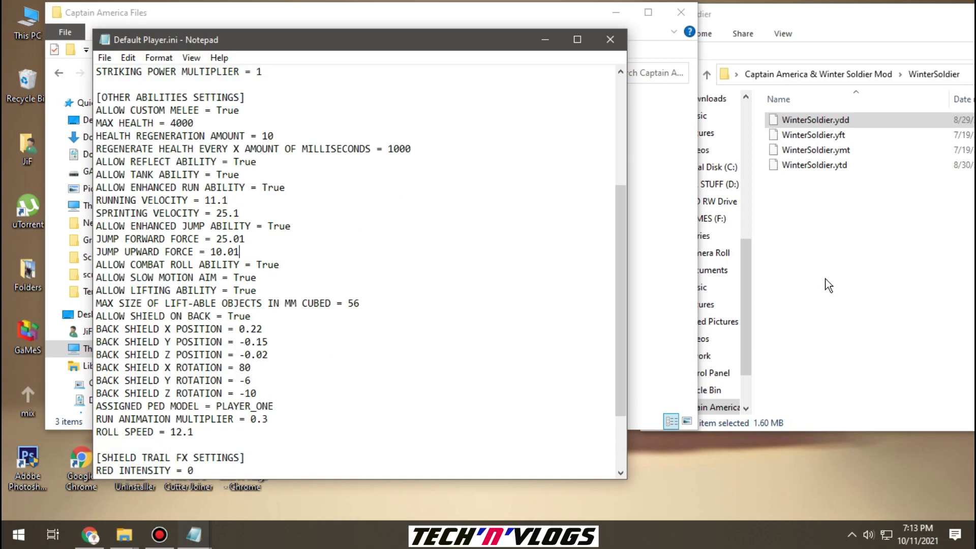
Copy the base name of CaptainAmericaEndGame.ydd from the mod's CaptainAmericaEndGame folder, leaving the file name as is
left_click(793, 15)
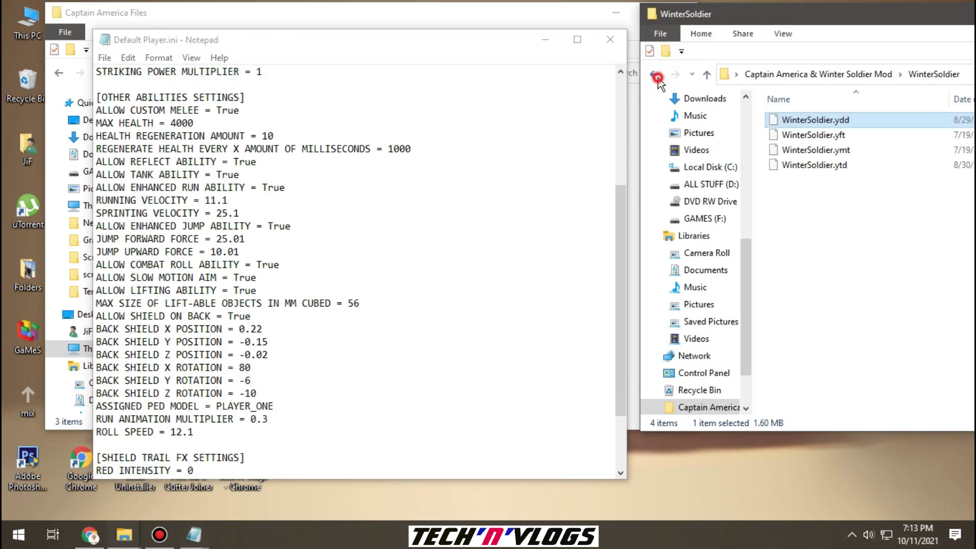
left_click(655, 76)
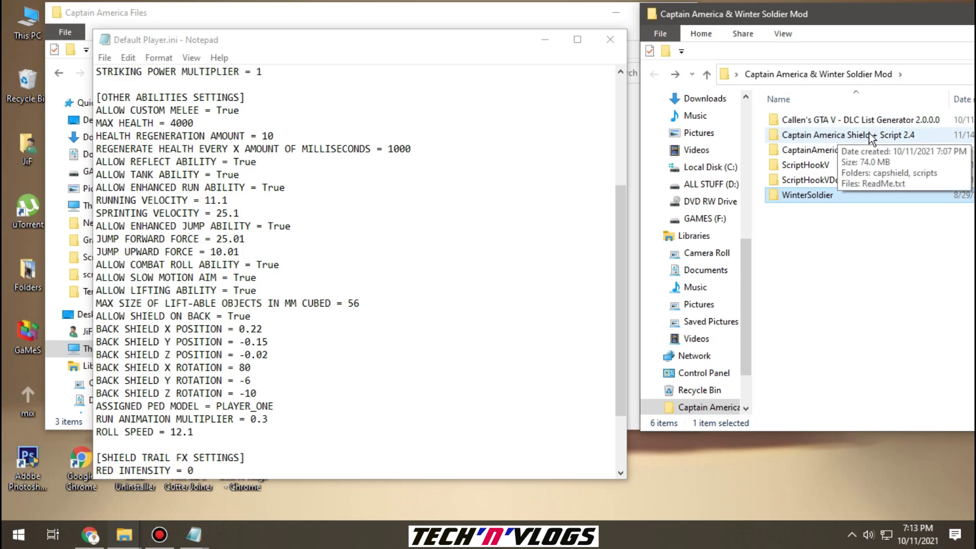
double_click(867, 150)
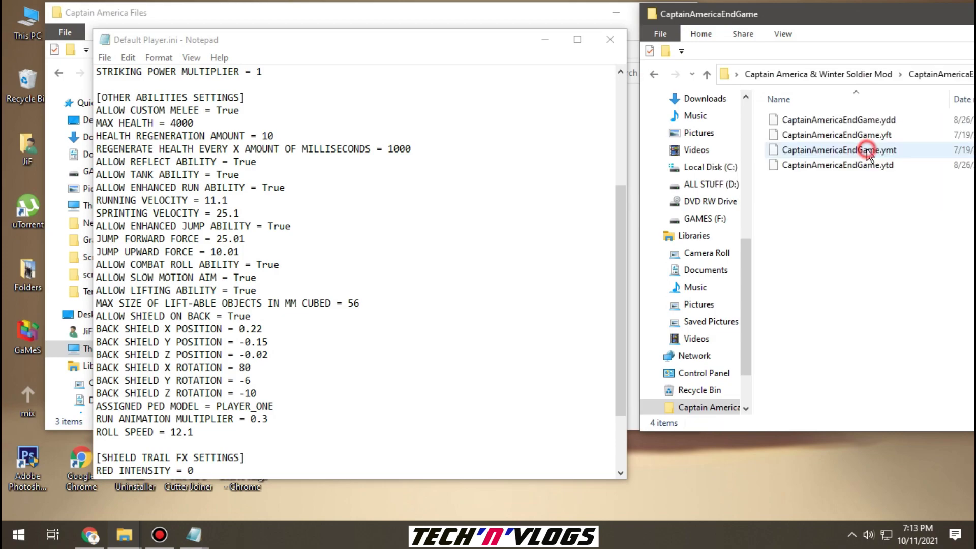
right_click(816, 125)
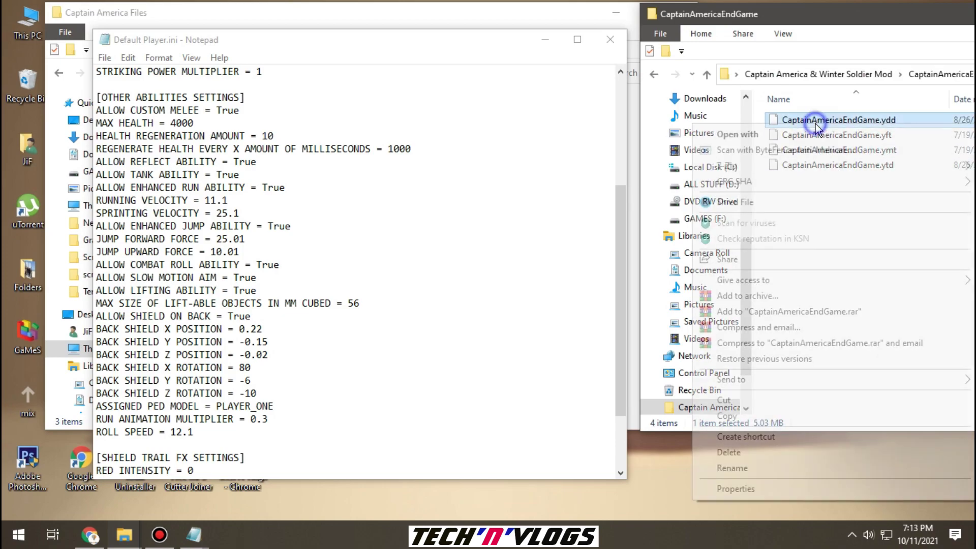
left_click(729, 467)
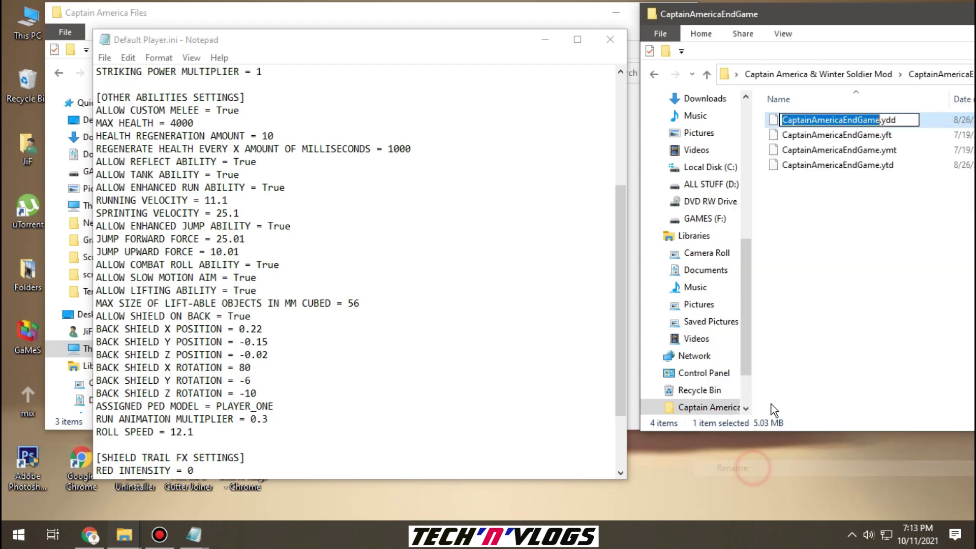
right_click(813, 121)
left_click(827, 167)
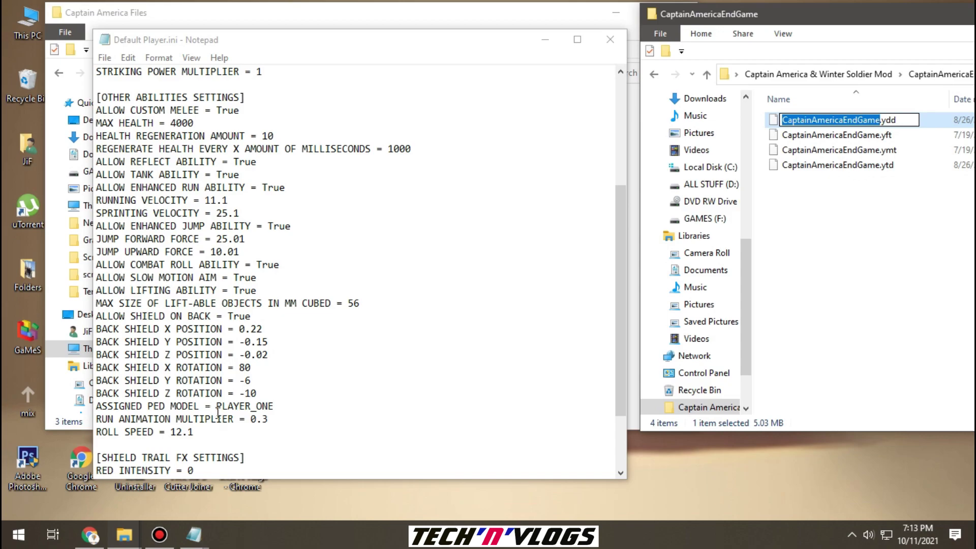
Set ASSIGNED PED MODEL to CaptainAmericaEndGame in Default Player.ini and save the file
left_click_drag(216, 406, 277, 406)
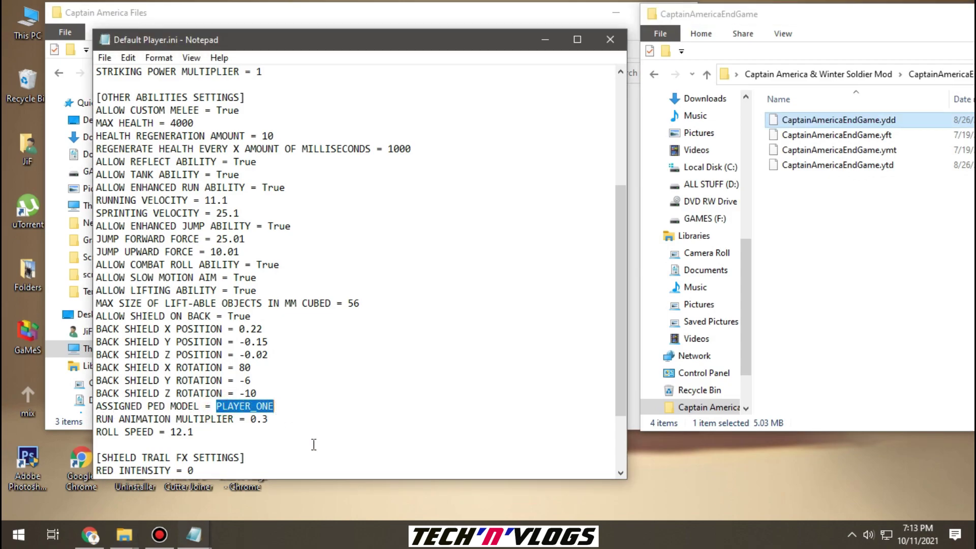
key("BackSpace")
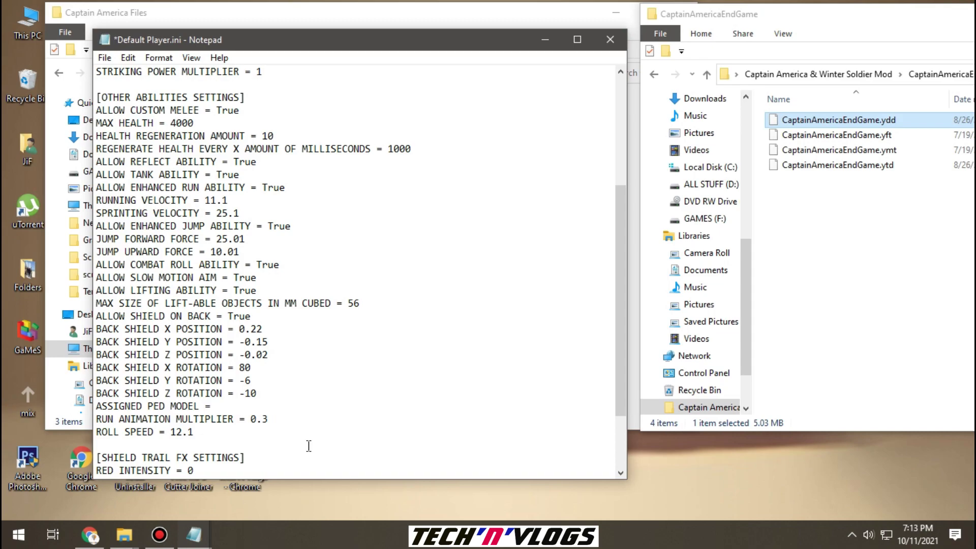
key("ctrl+v")
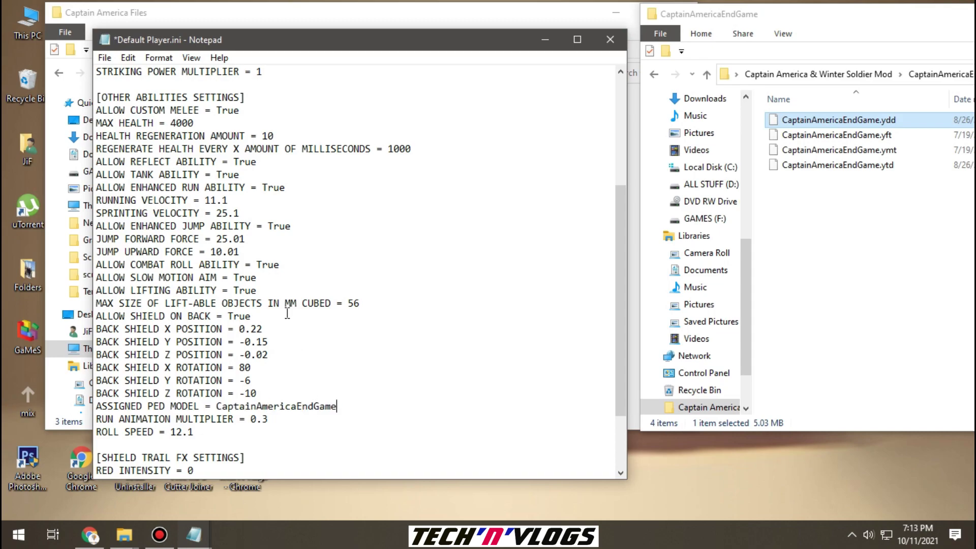
scroll(295, 325, "up", 5)
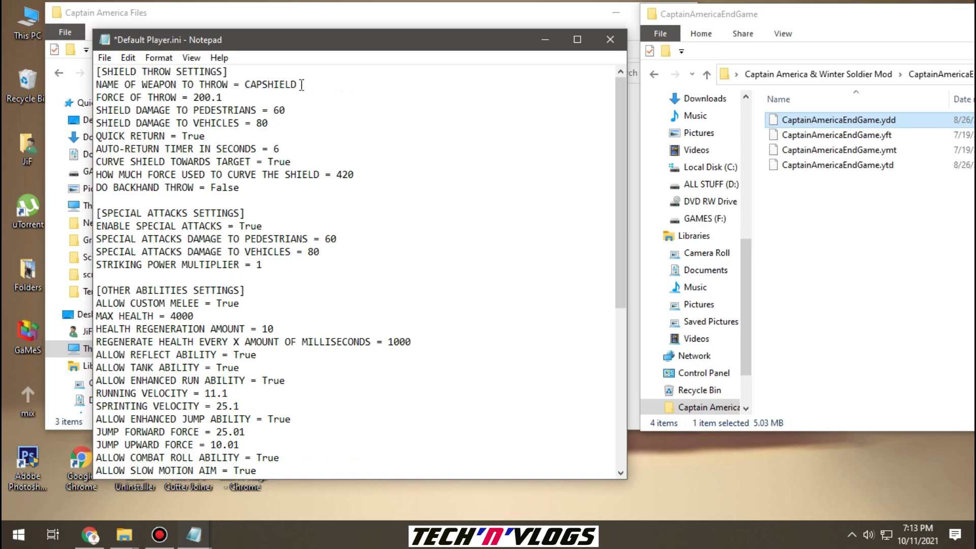
left_click(105, 57)
left_click(114, 122)
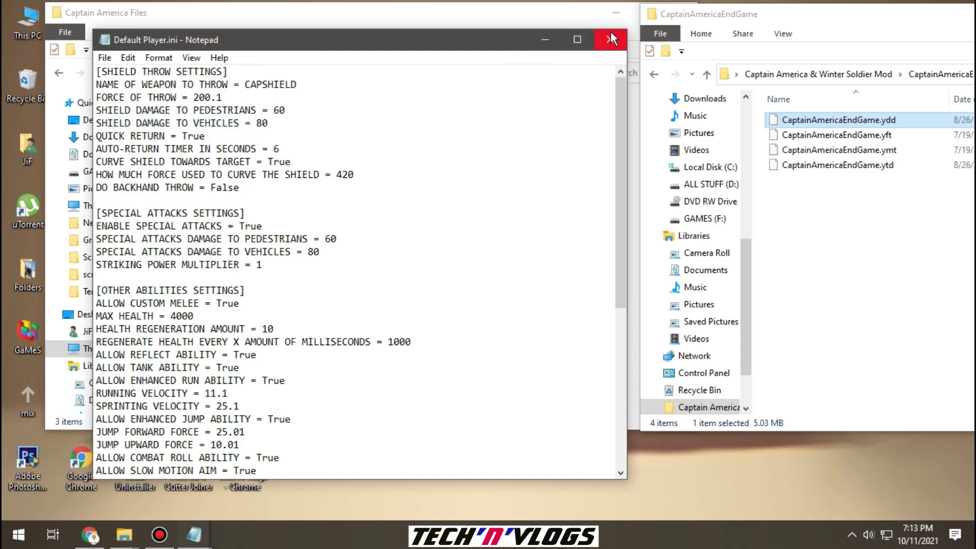
Show the mod's WinterSoldier folder in place of CaptainAmericaEndGame and open Winter Soldier.ini from the Captain America Files folder
left_click(611, 39)
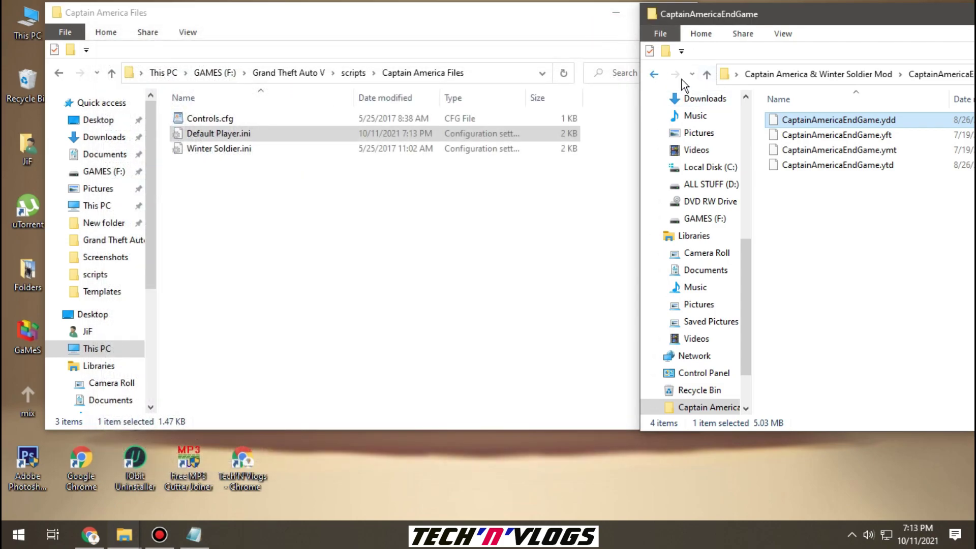
left_click(654, 74)
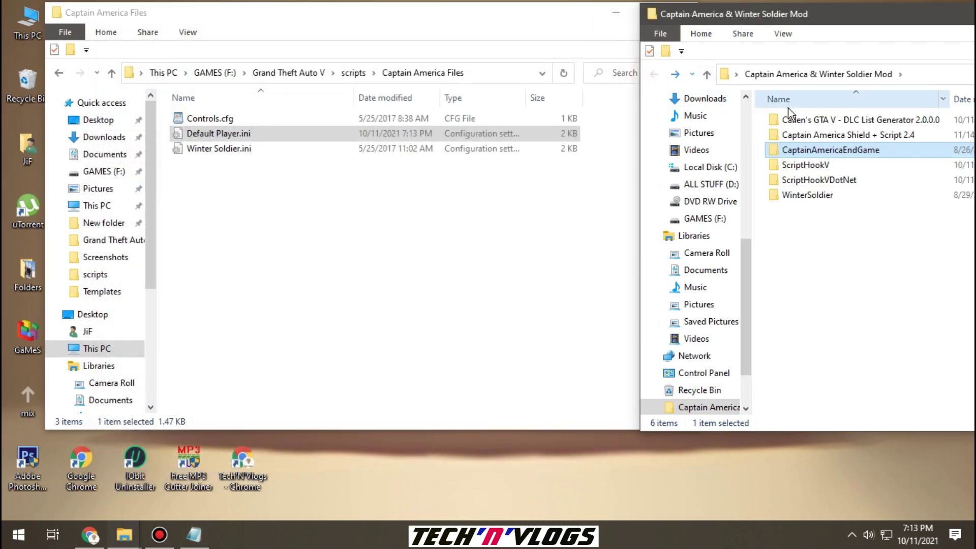
double_click(801, 193)
left_click(193, 143)
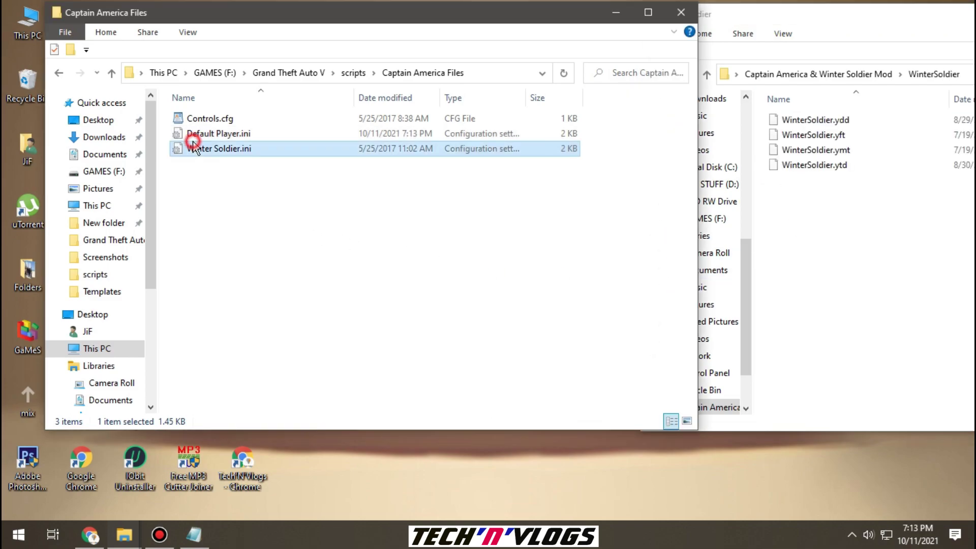
double_click(215, 149)
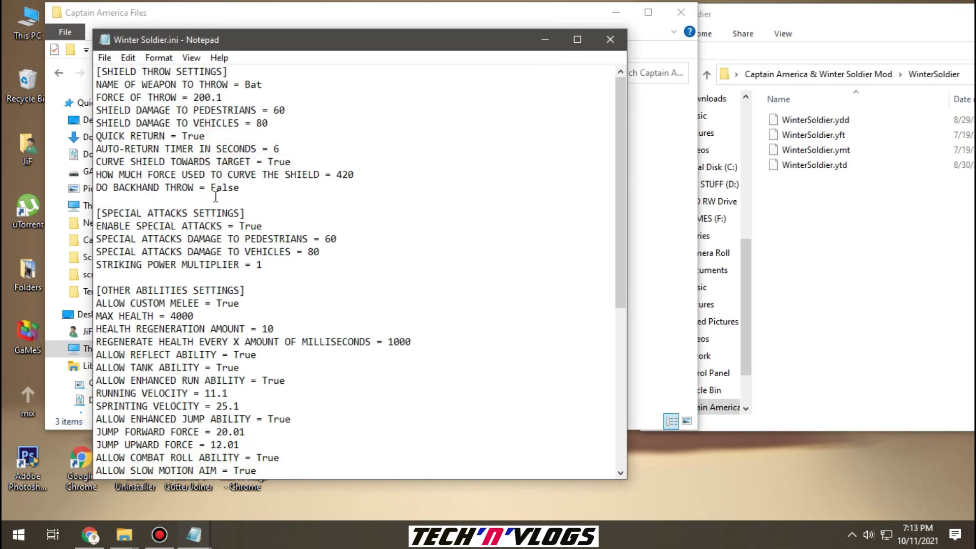
Copy the base name of WinterSoldier.ytd from the mod's WinterSoldier folder, leaving the file name as is
left_click(818, 166)
right_click(818, 164)
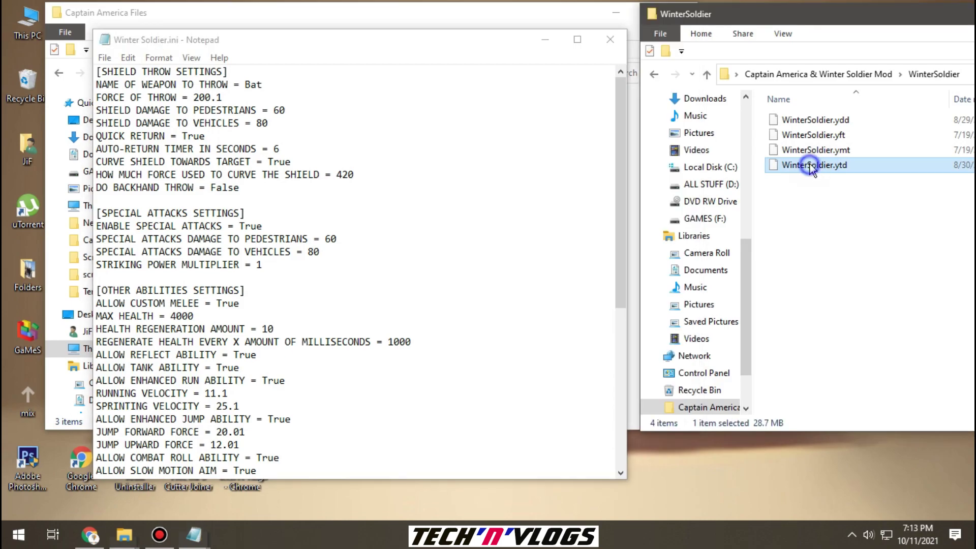
left_click(778, 488)
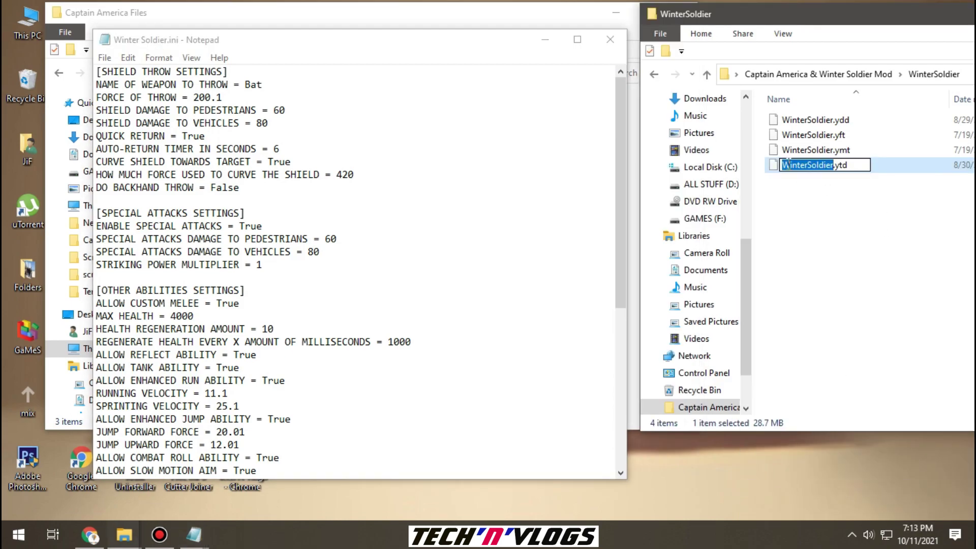
right_click(803, 168)
left_click(810, 212)
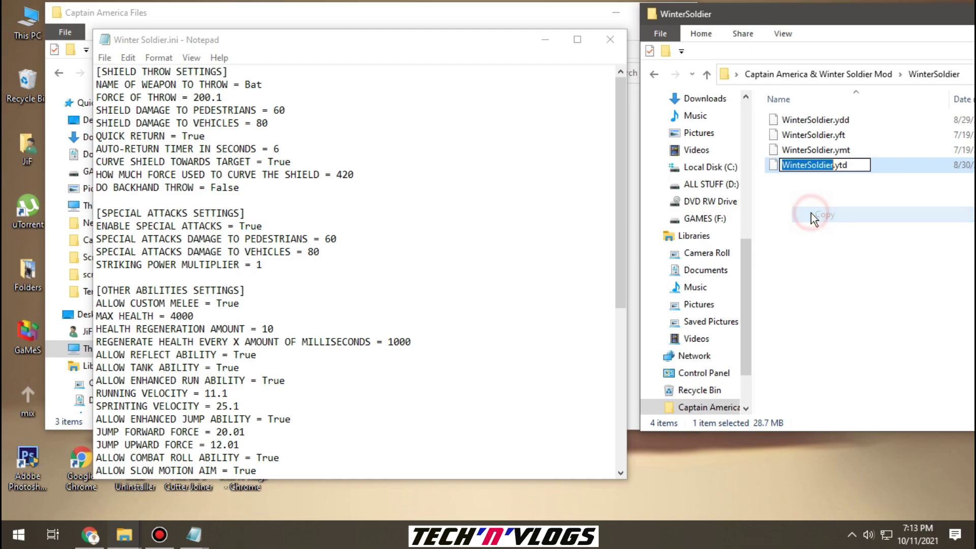
Set NAME OF WEAPON TO THROW to Knife in the shield throw settings of Winter Soldier.ini
scroll(206, 294, "down", 5)
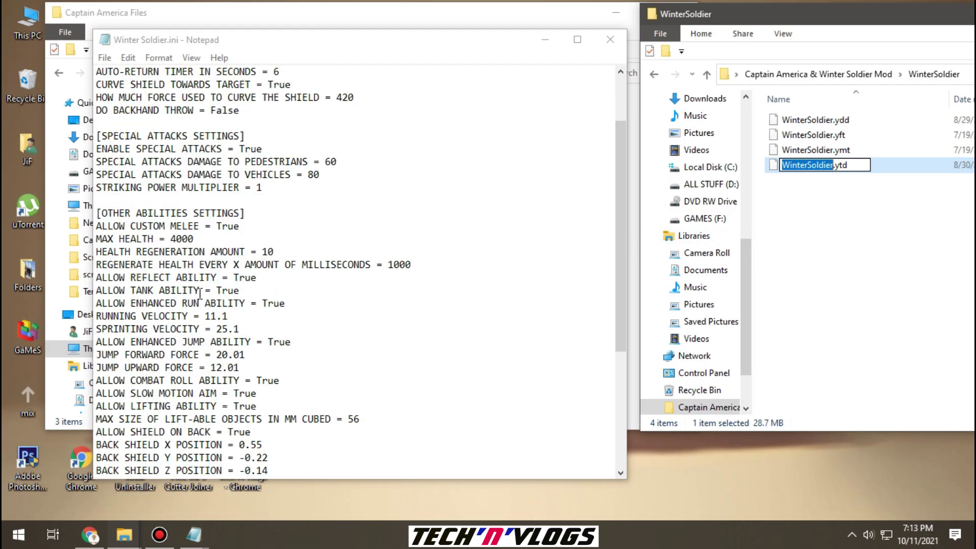
scroll(201, 295, "down", 3)
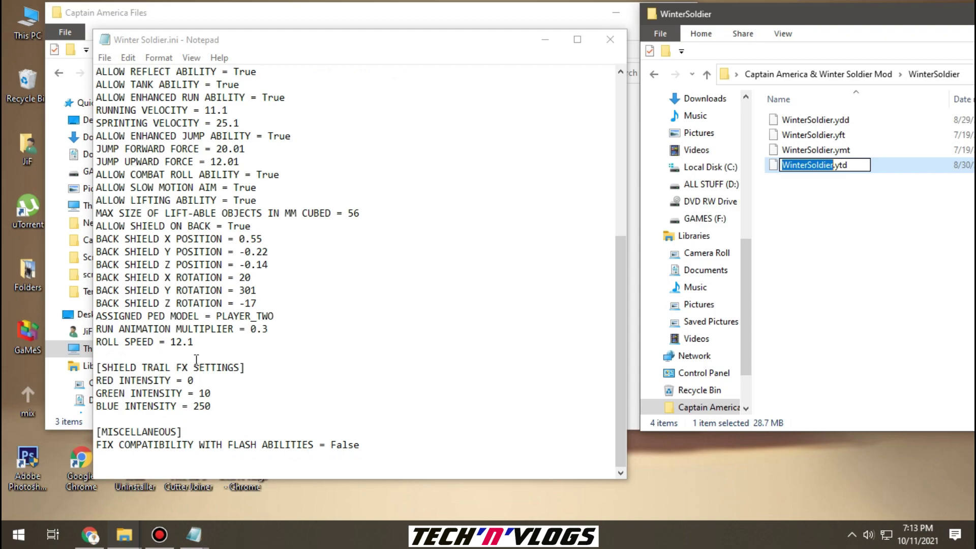
scroll(149, 242, "up", 7)
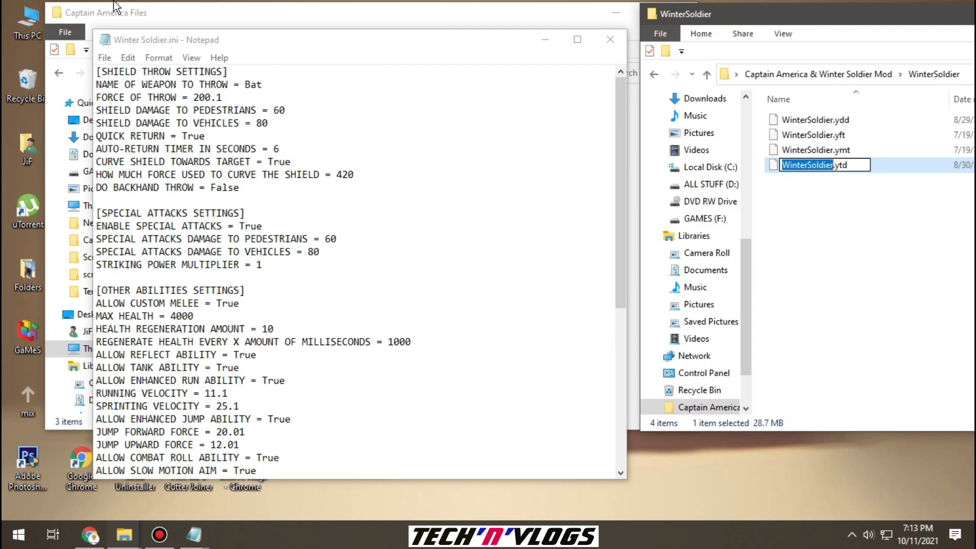
left_click(246, 88)
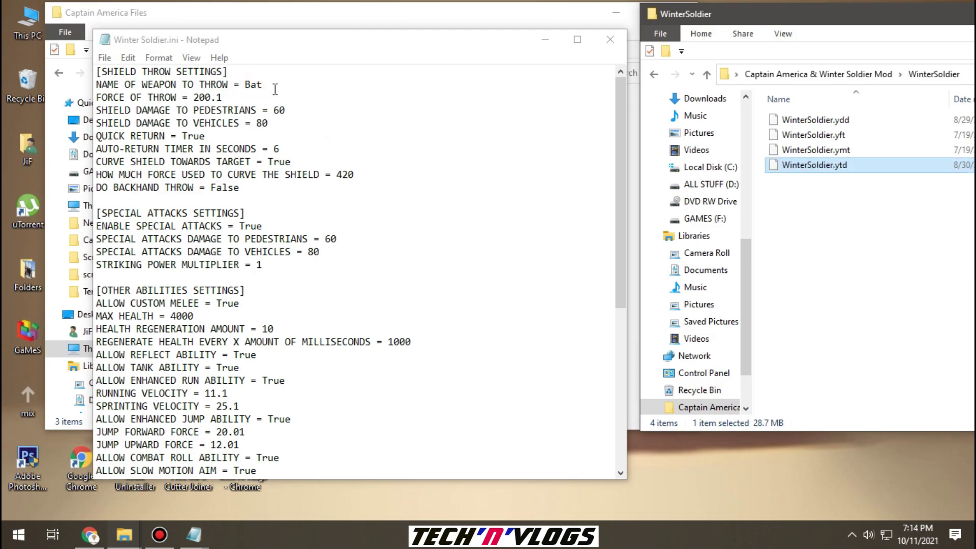
double_click(248, 83)
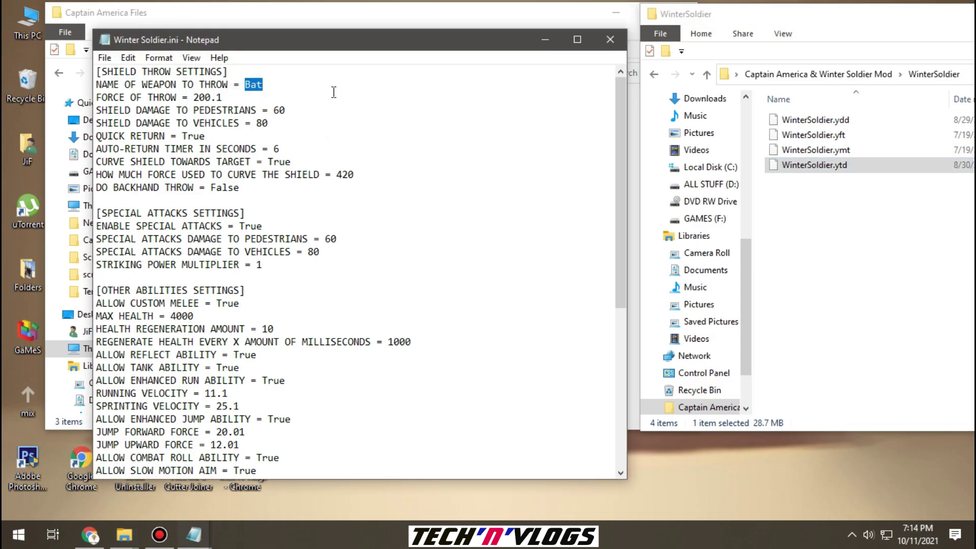
type("Knife")
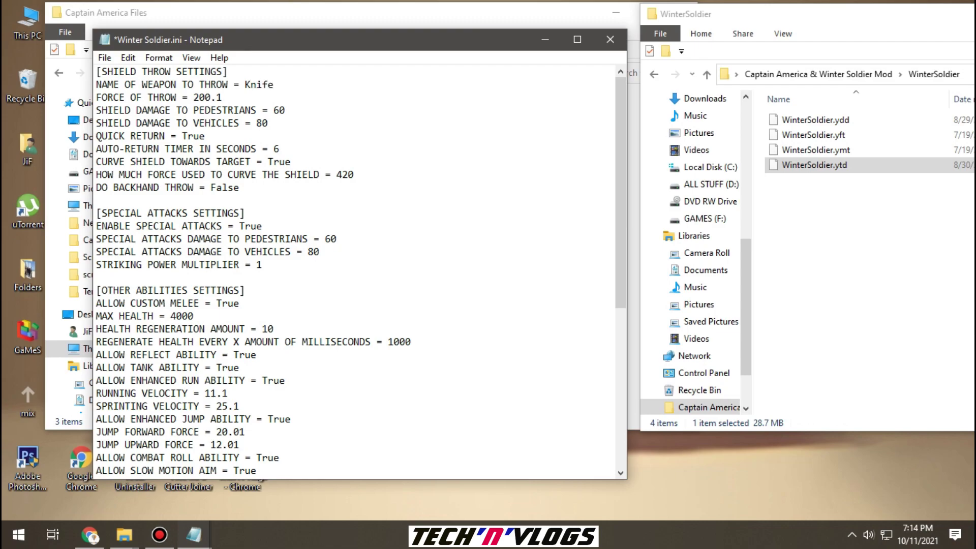
Set ASSIGNED PED MODEL to WinterSoldier in Winter Soldier.ini, then save and close the file
scroll(182, 234, "down", 3)
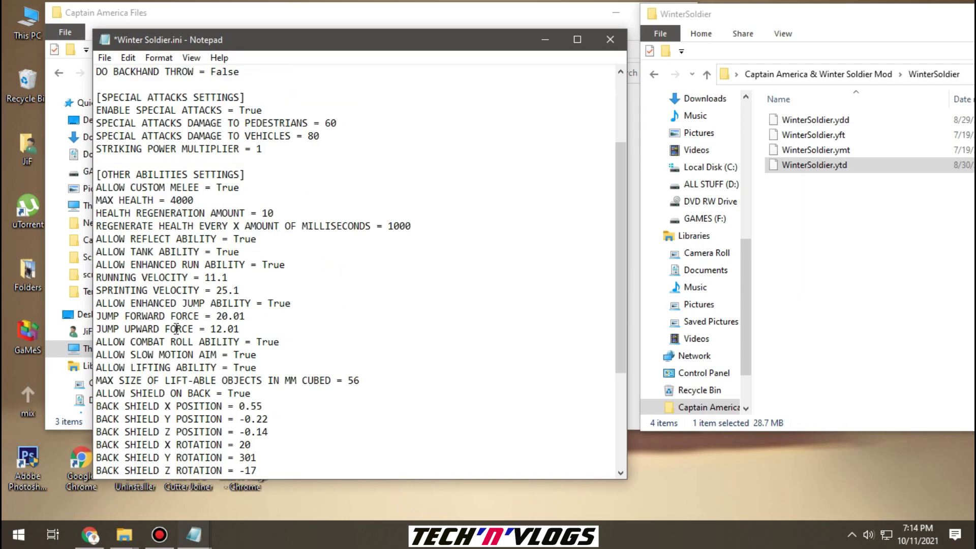
scroll(218, 283, "down", 2)
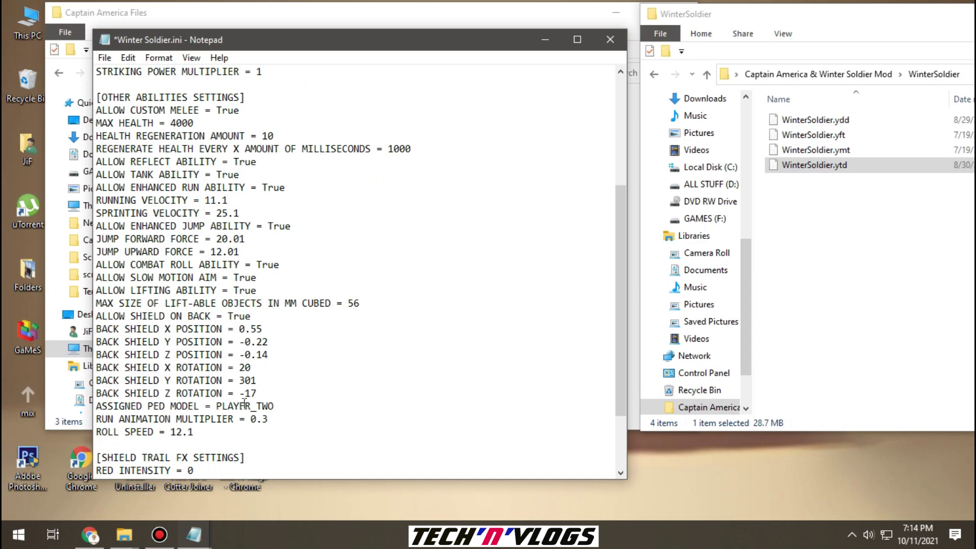
left_click_drag(217, 405, 274, 405)
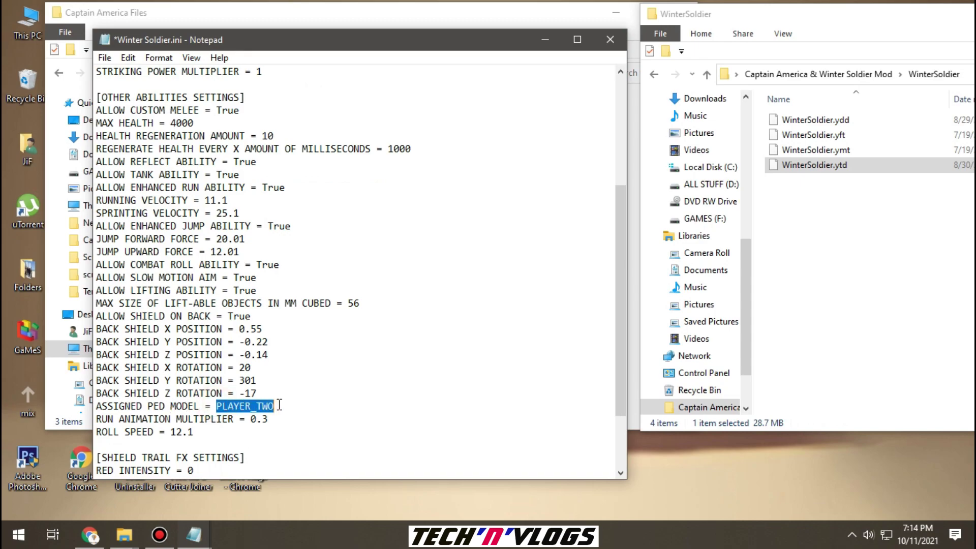
key("BackSpace")
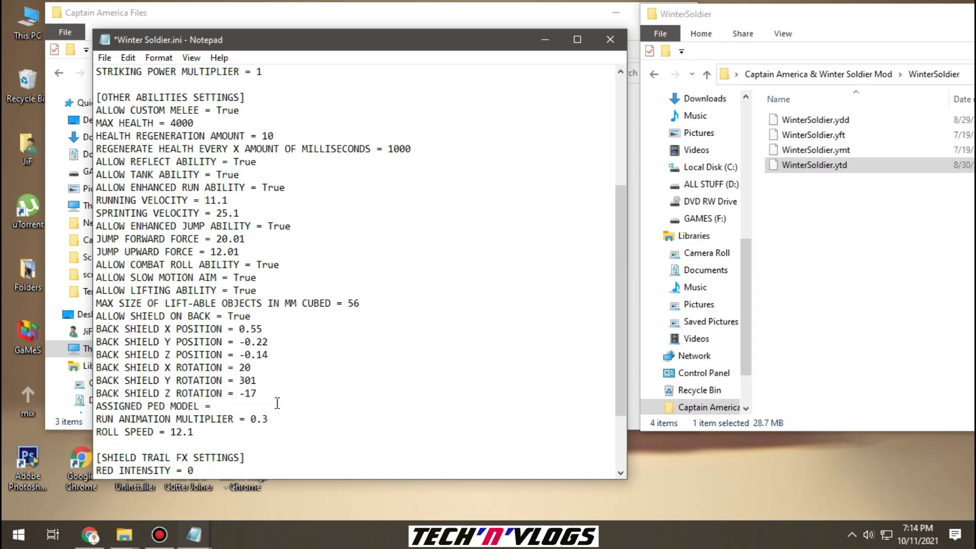
key("ctrl+v")
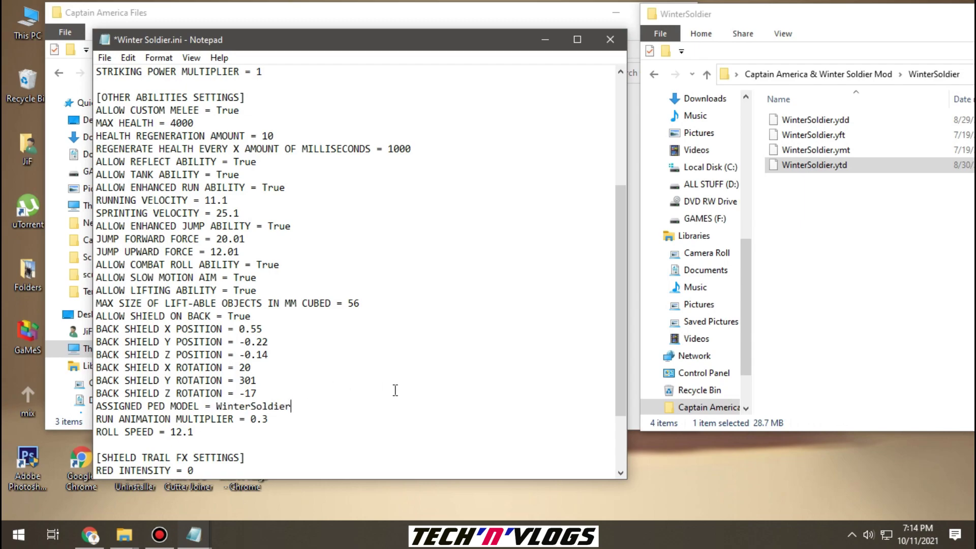
left_click(105, 58)
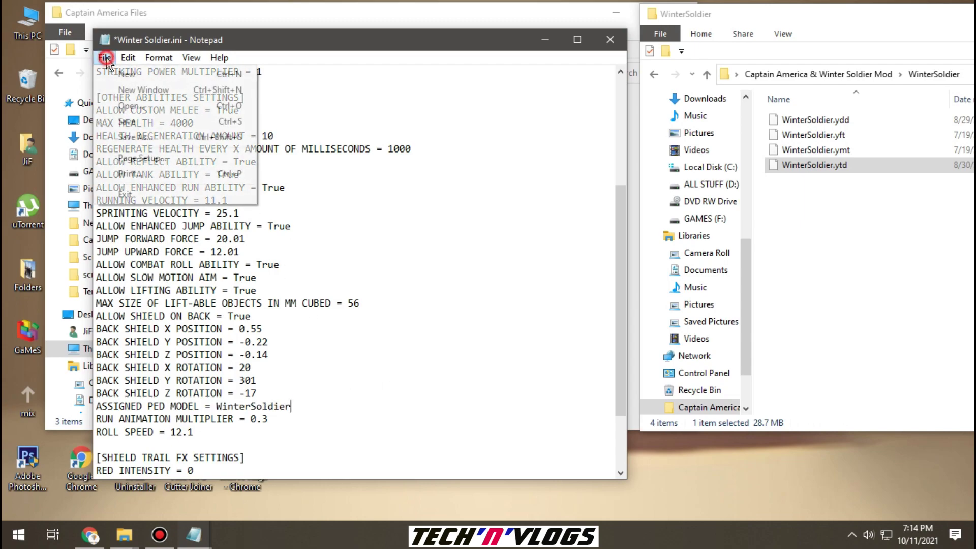
left_click(111, 122)
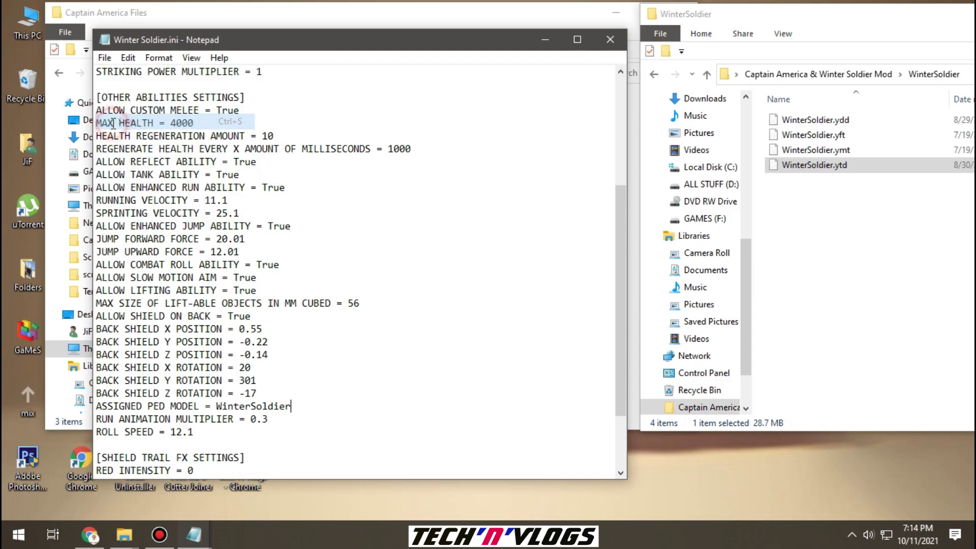
left_click(612, 41)
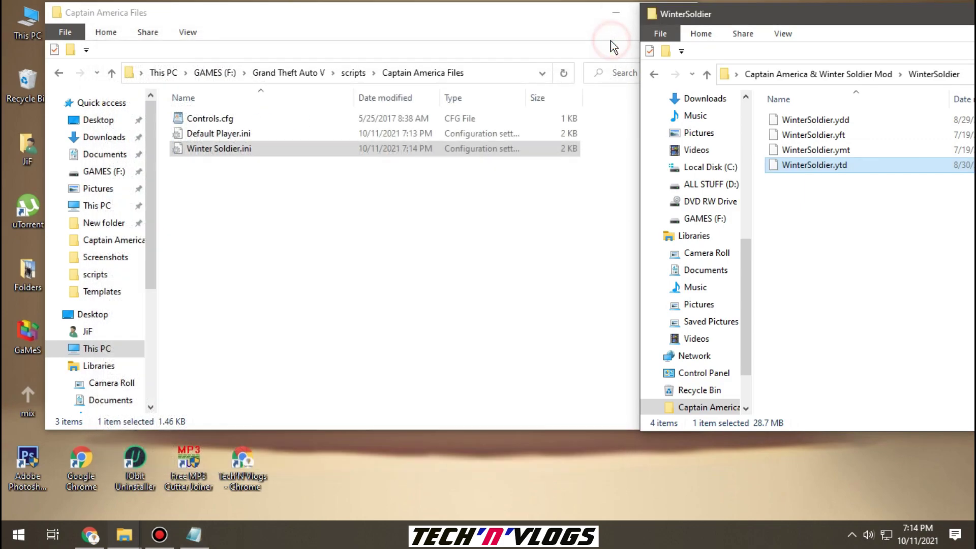
Close the Captain America Files and WinterSoldier folder windows and bring up the closing lines of the GTA 5.txt notes
left_click(447, 17)
left_click(681, 12)
left_click_drag(767, 8, 406, 17)
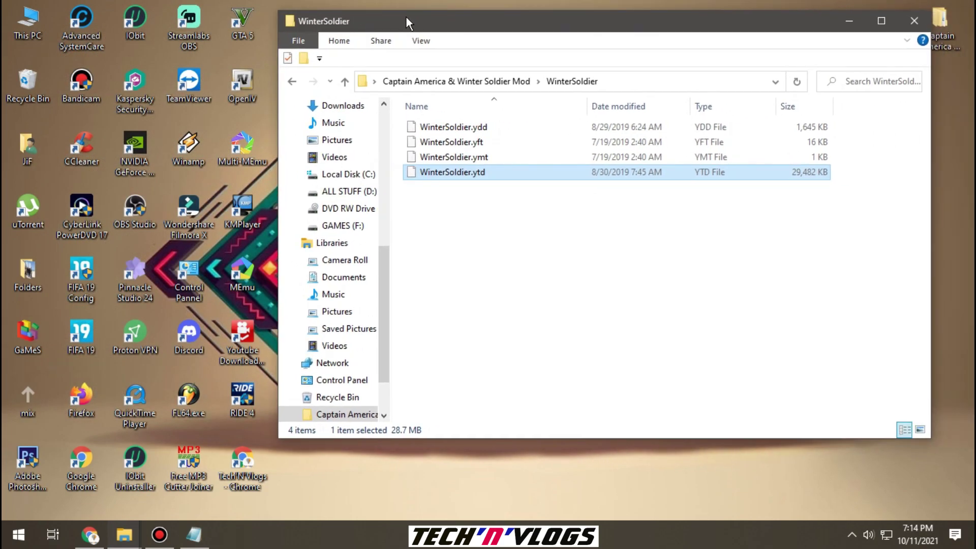
left_click(914, 20)
left_click(193, 534)
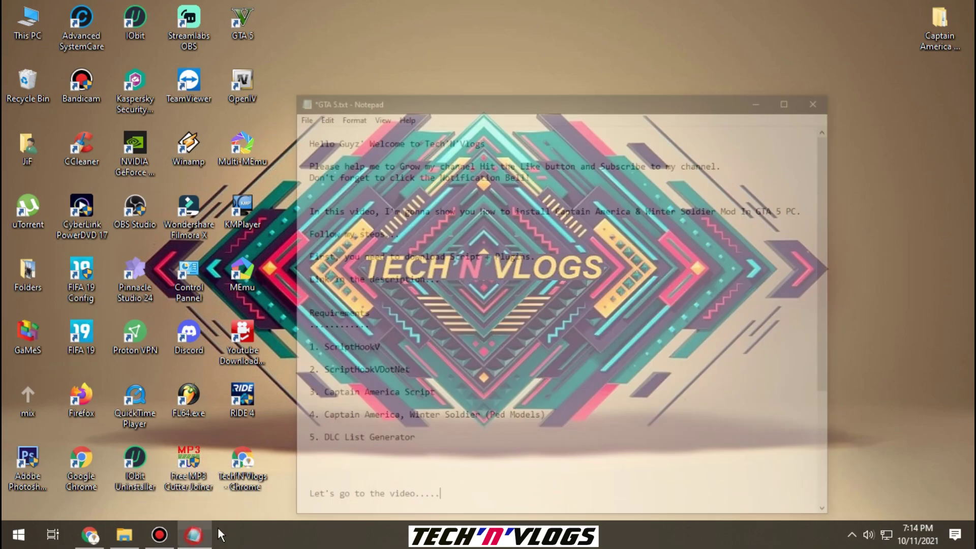
scroll(498, 433, "down", 2)
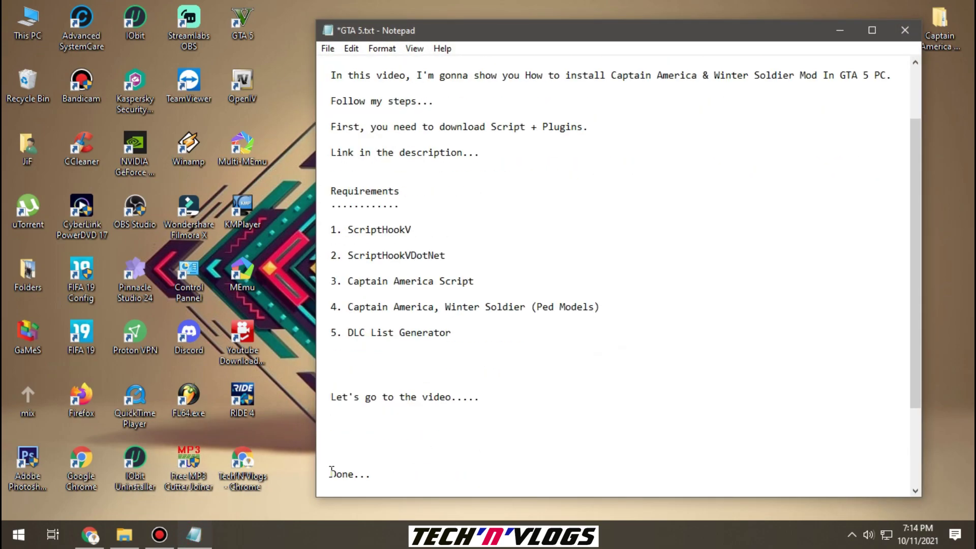